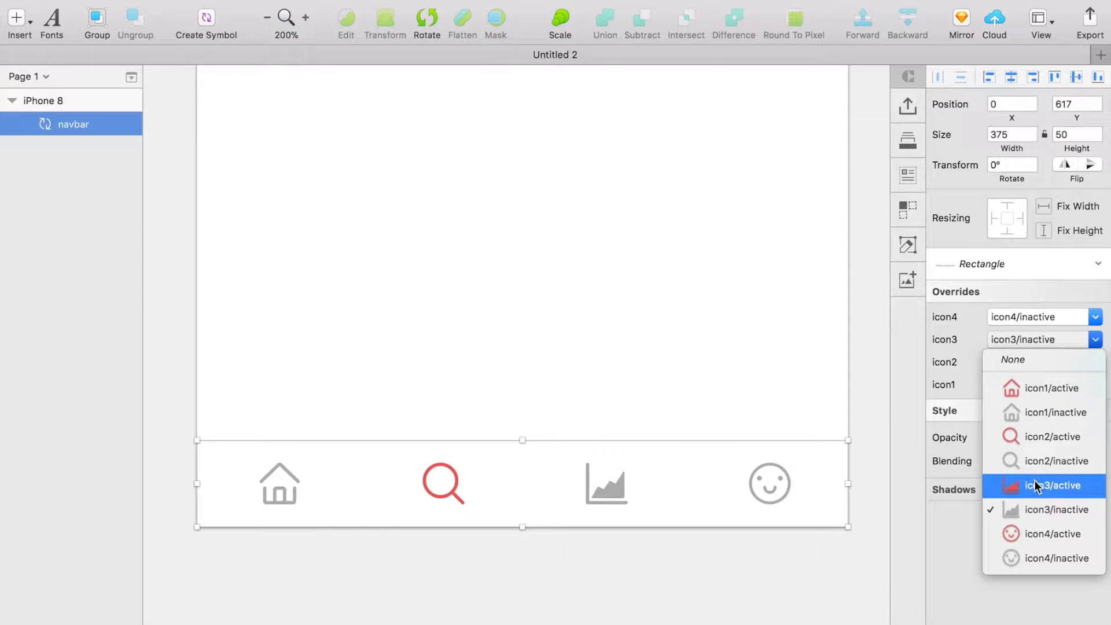
- Set the navbar's overrides to icon3/active and icon2/inactive
click(1040, 362)
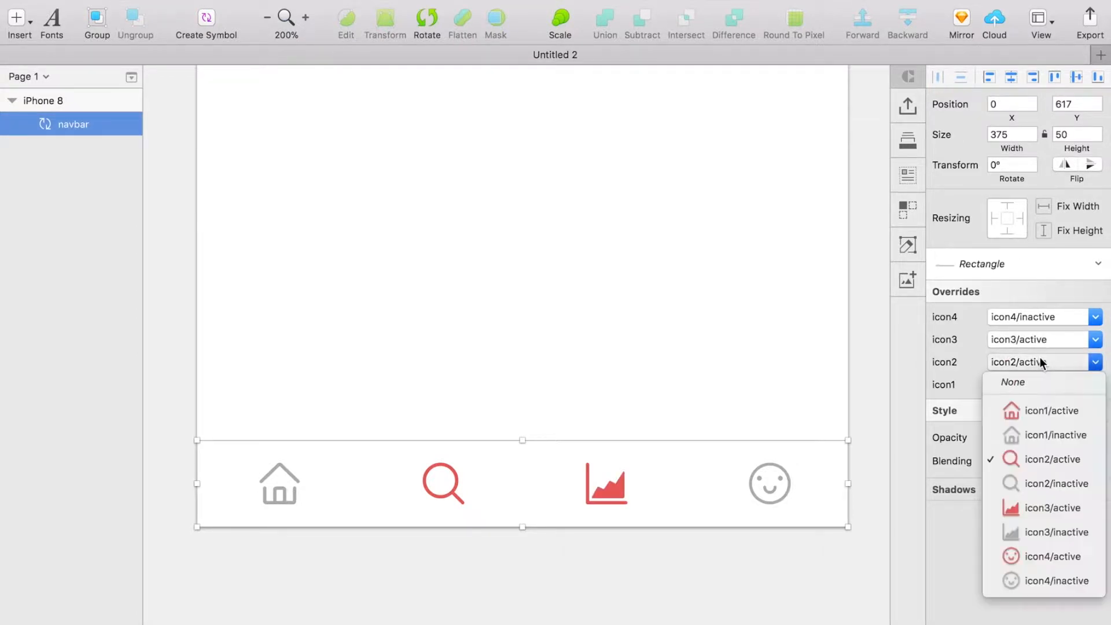
click(1024, 492)
scroll(733, 367, up, 1)
key(super+minus)
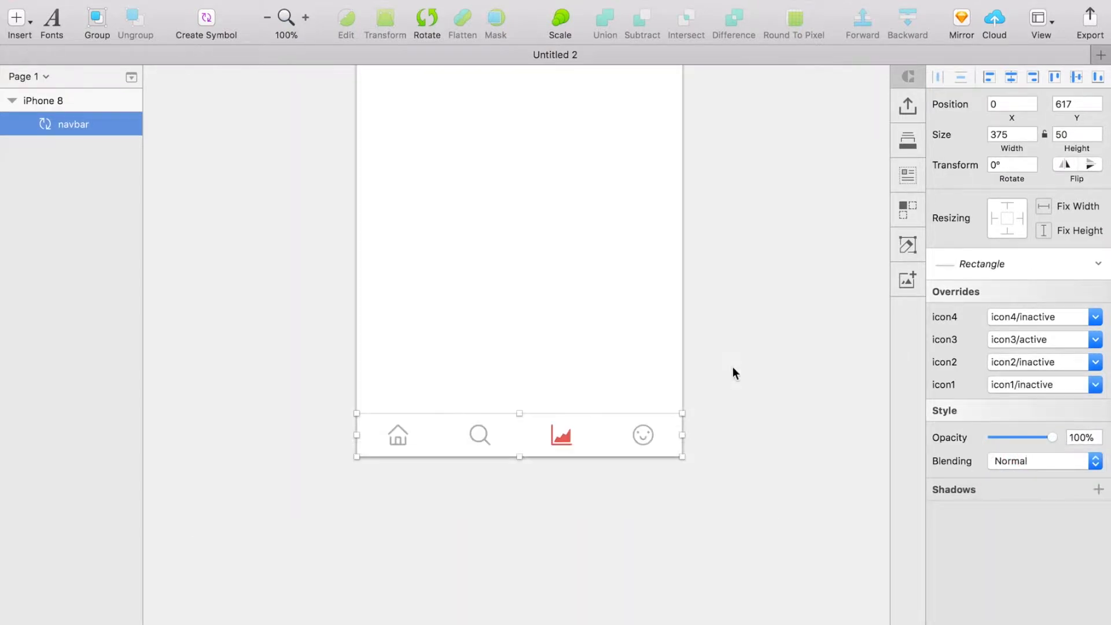
- Duplicate the iPhone 8 artboard together with its navbar
click(70, 100)
key(super+d)
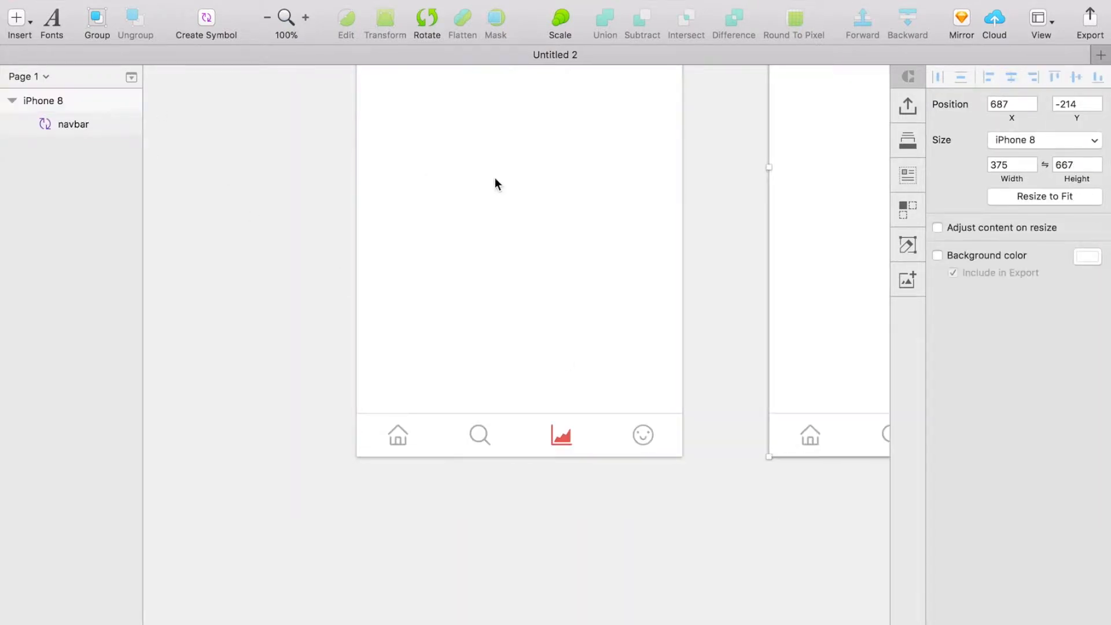
scroll(521, 197, right, 10)
scroll(550, 208, down, 5)
scroll(551, 208, left, 5)
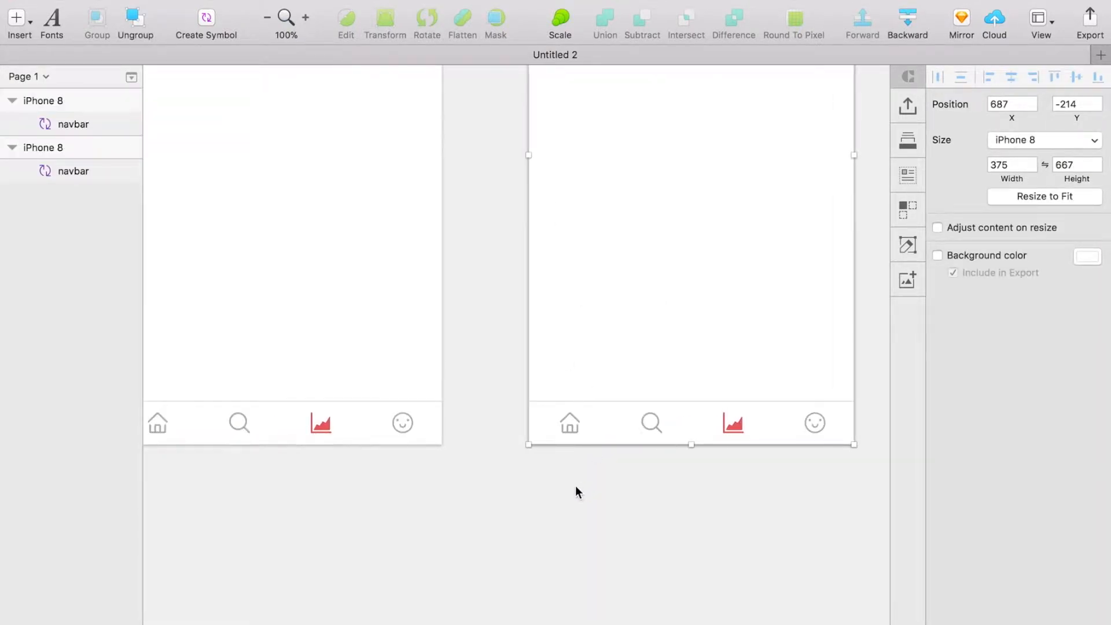
- On the duplicated artboard's navbar, set the overrides to icon1/active and icon3/inactive
click(608, 440)
click(1059, 386)
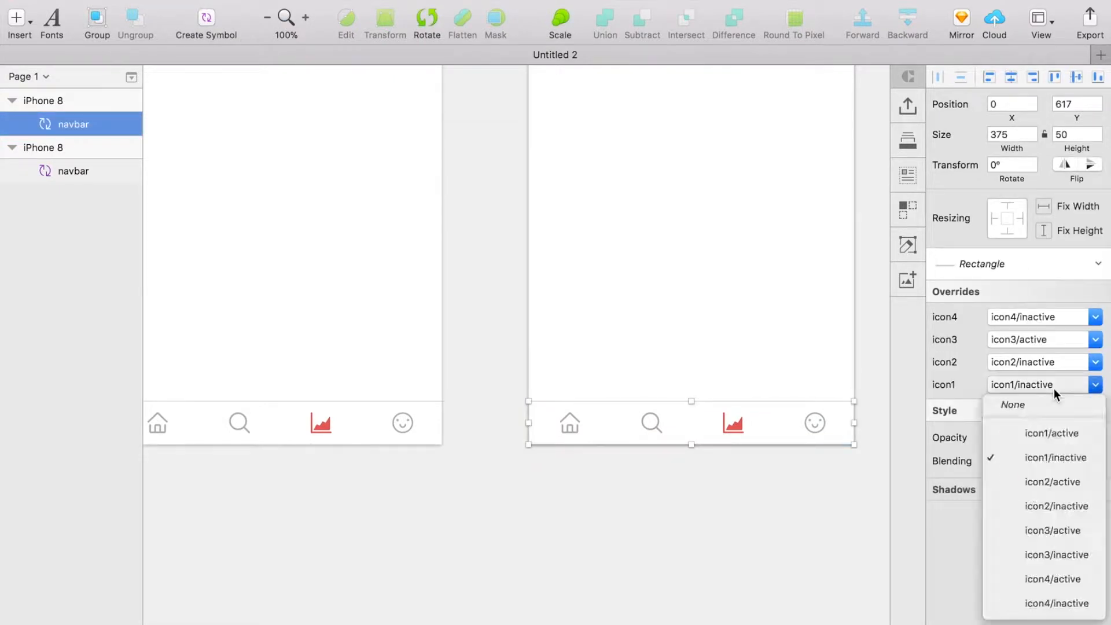
click(1042, 434)
click(1033, 340)
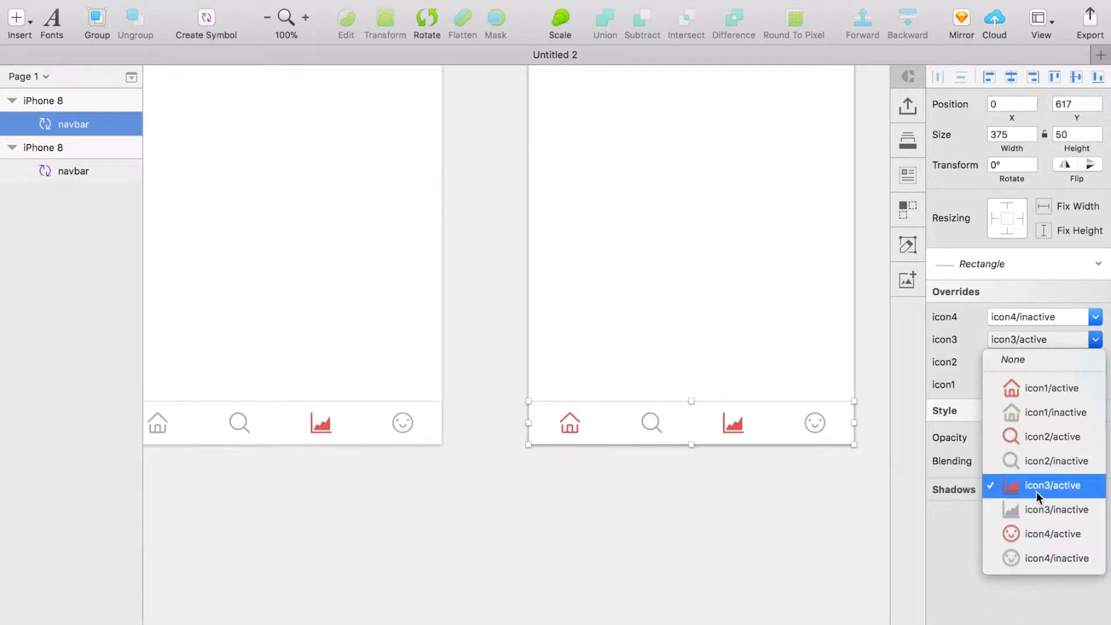
click(1032, 512)
click(724, 506)
- Compare the navbar icon states on the two iPhone 8 artboards
scroll(723, 505, left, 2)
scroll(724, 505, down, 2)
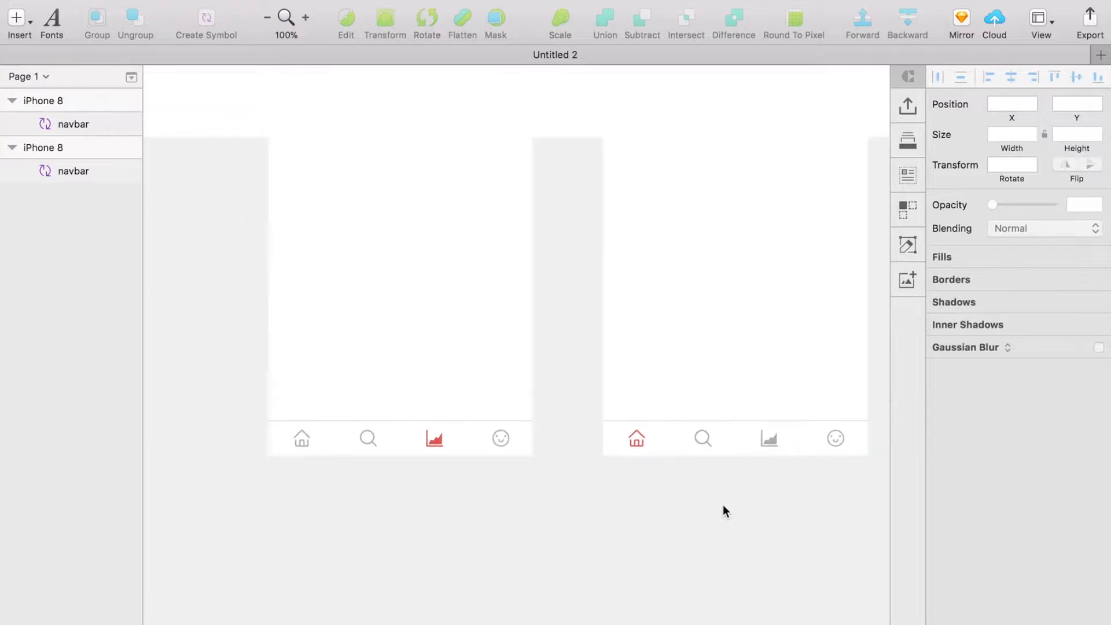
scroll(724, 505, up, 1)
scroll(724, 507, right, 2)
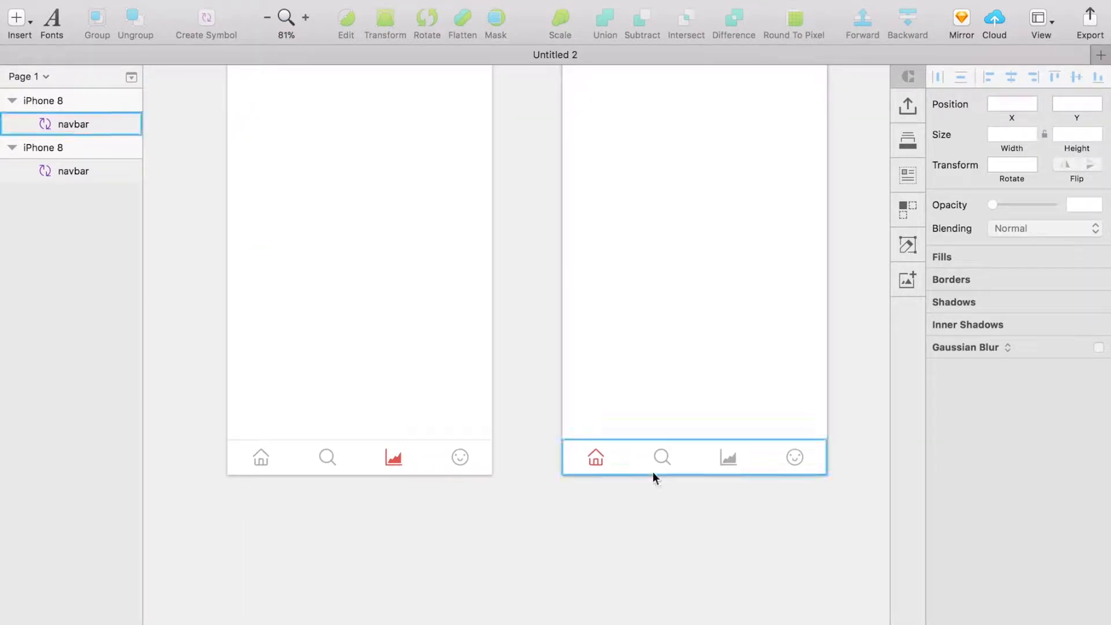
scroll(653, 472, up, 1)
scroll(653, 473, up, 1)
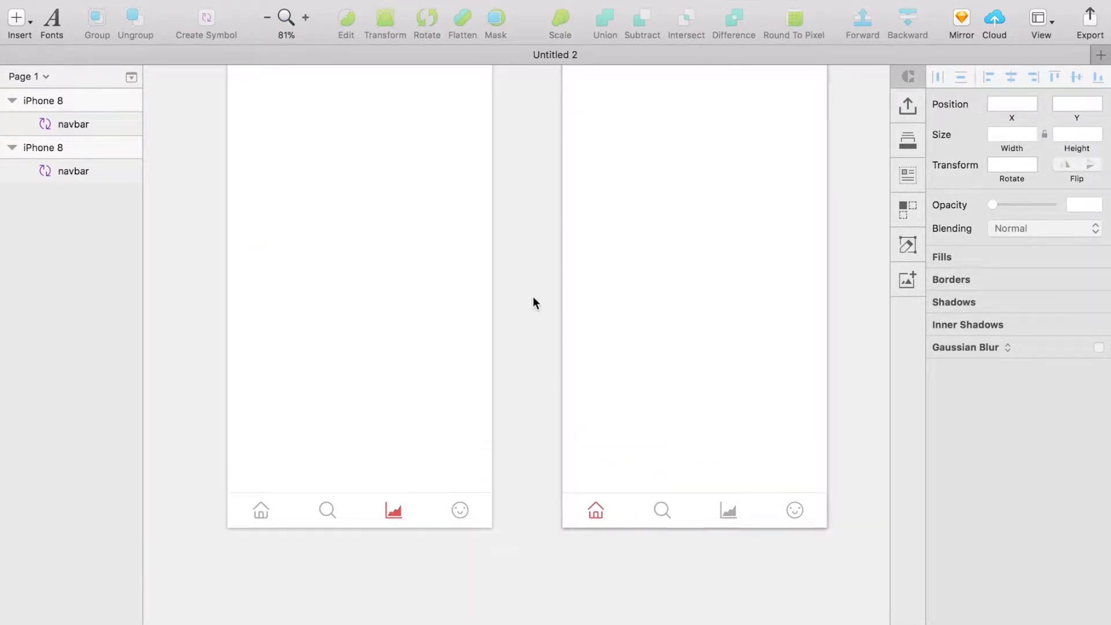
scroll(533, 296, up, 5)
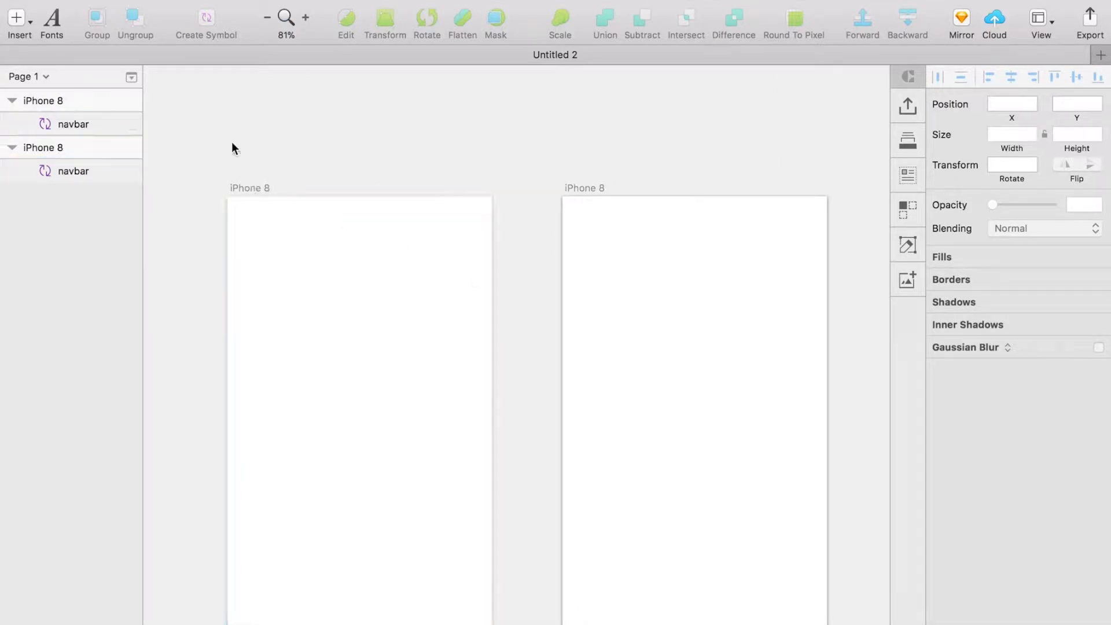
- Create a new document and insert an iPhone 8 artboard
click(113, 0)
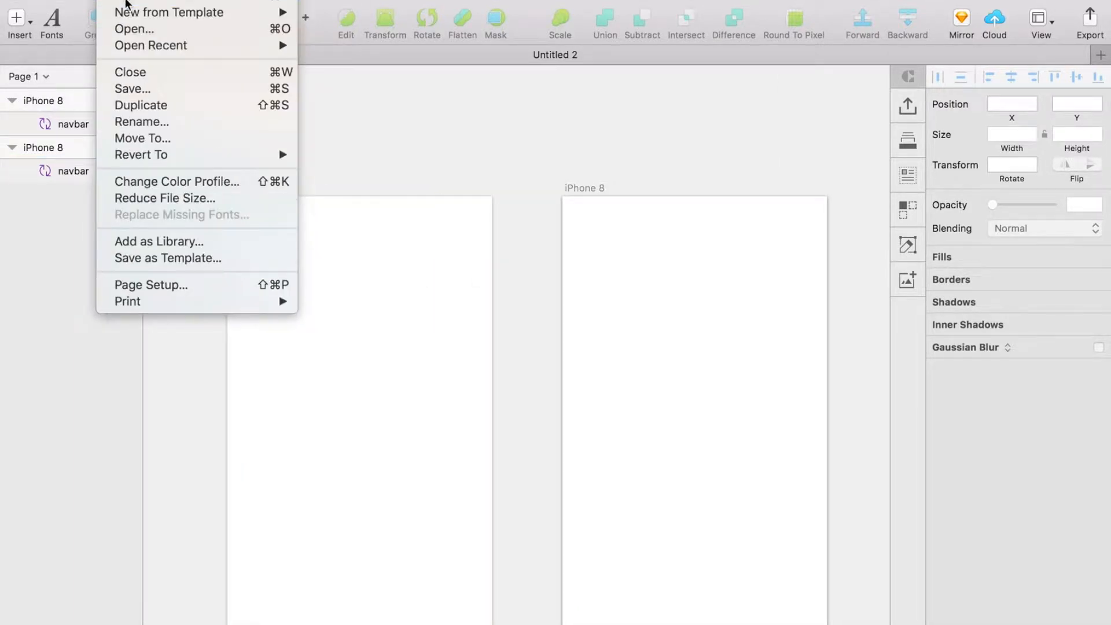
click(612, 382)
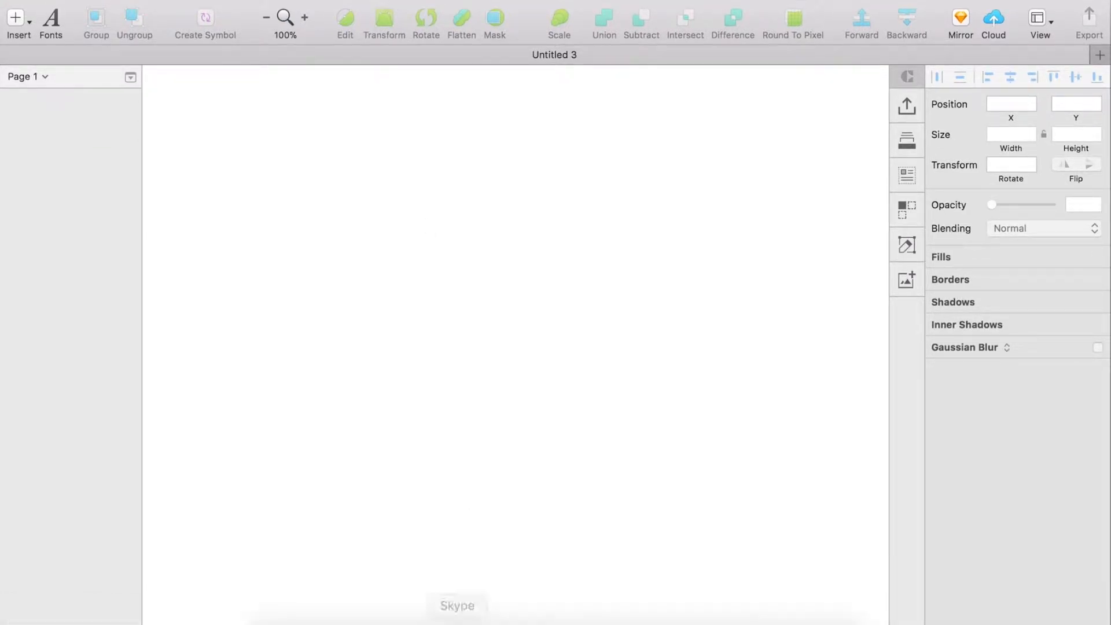
click(24, 21)
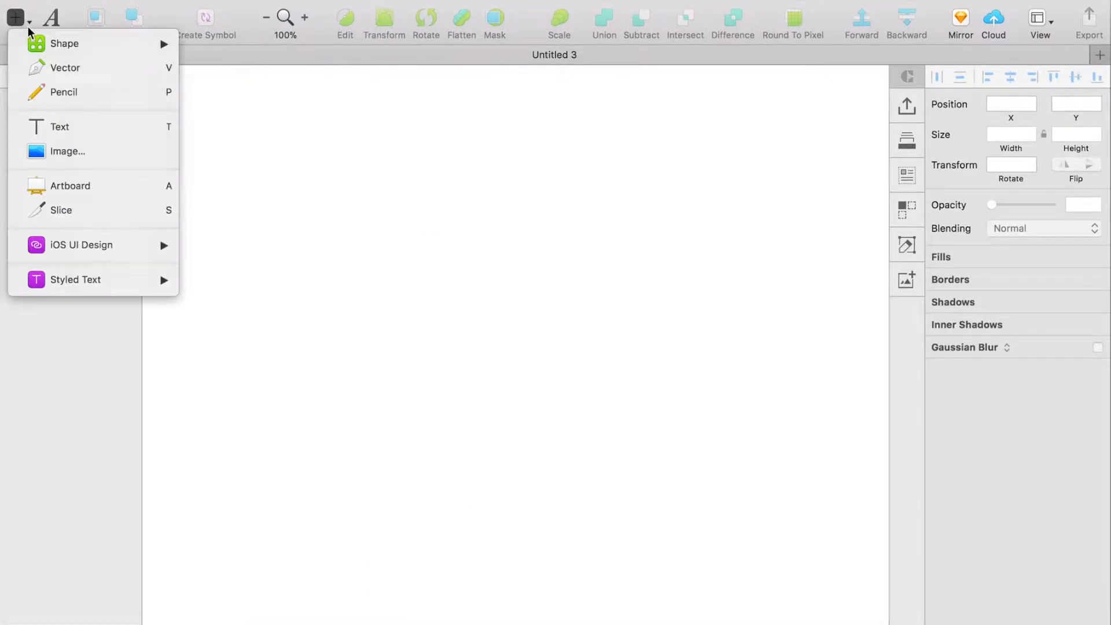
click(99, 184)
click(1028, 127)
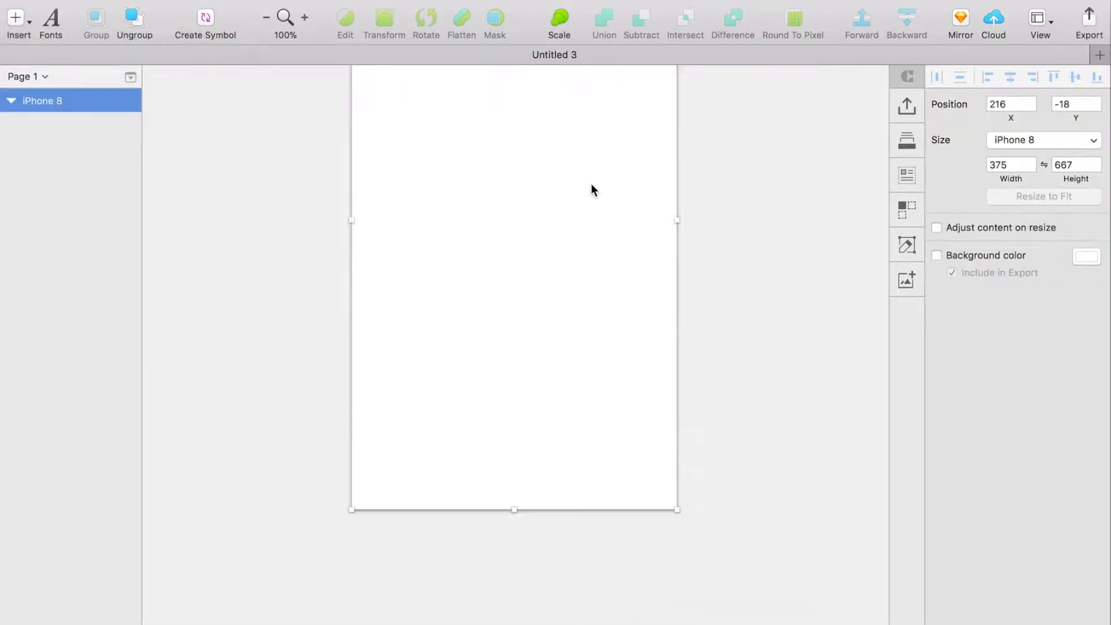
- Draw a 375 px wide rectangle across the artboard's bottom, spanning from about Y 590 to the lower edge
scroll(591, 183, down, 5)
key(super+plus)
scroll(592, 183, up, 3)
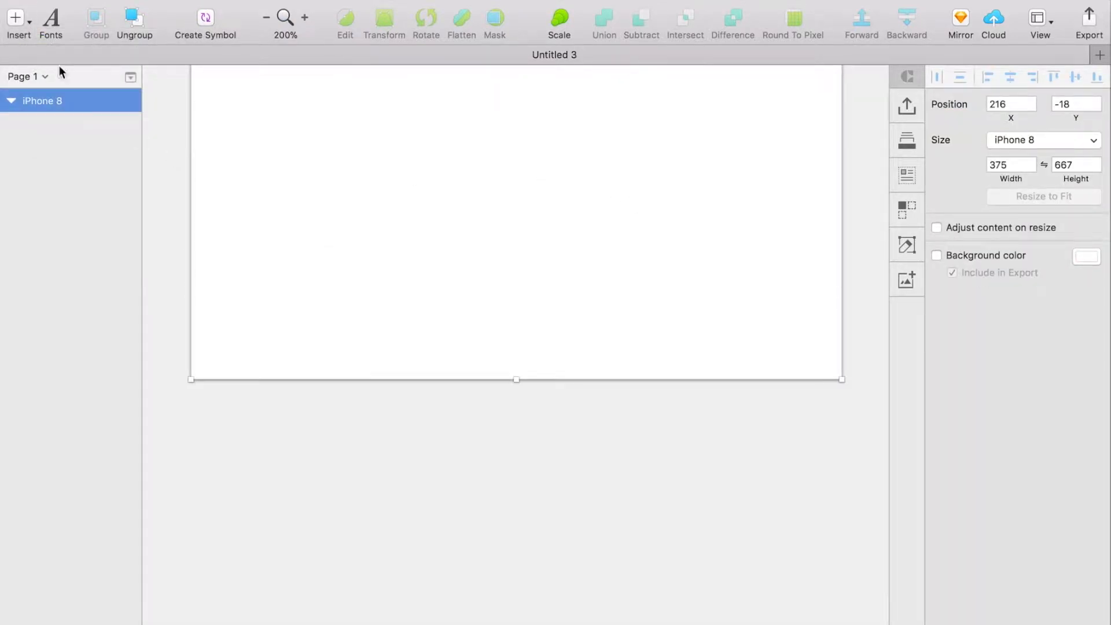
click(15, 17)
mouse_move(67, 46)
click(211, 92)
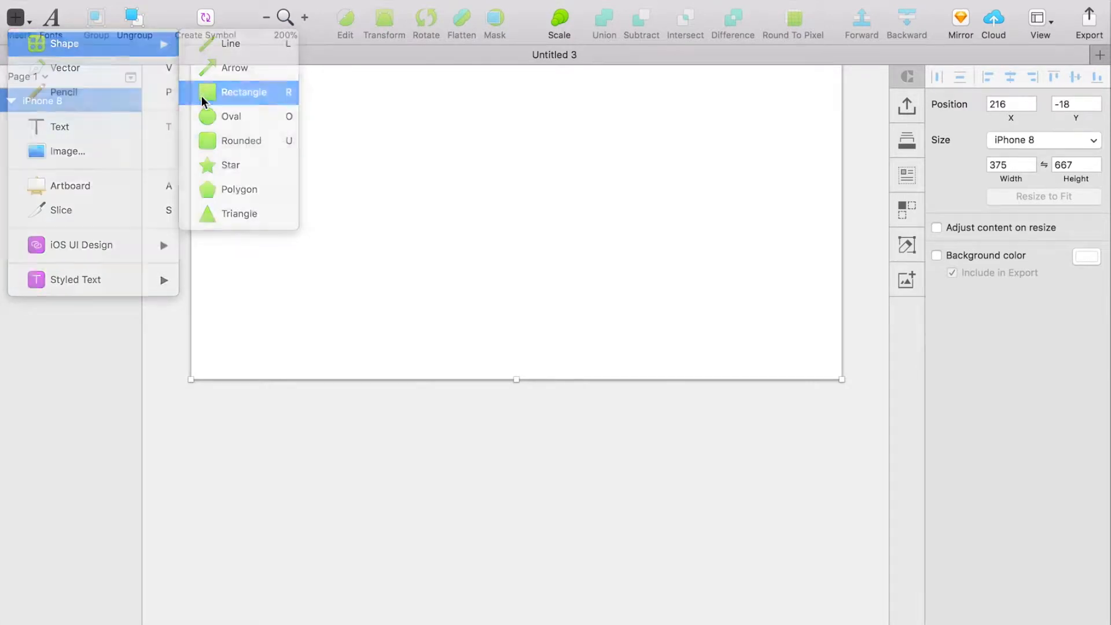
drag(191, 378, 841, 246)
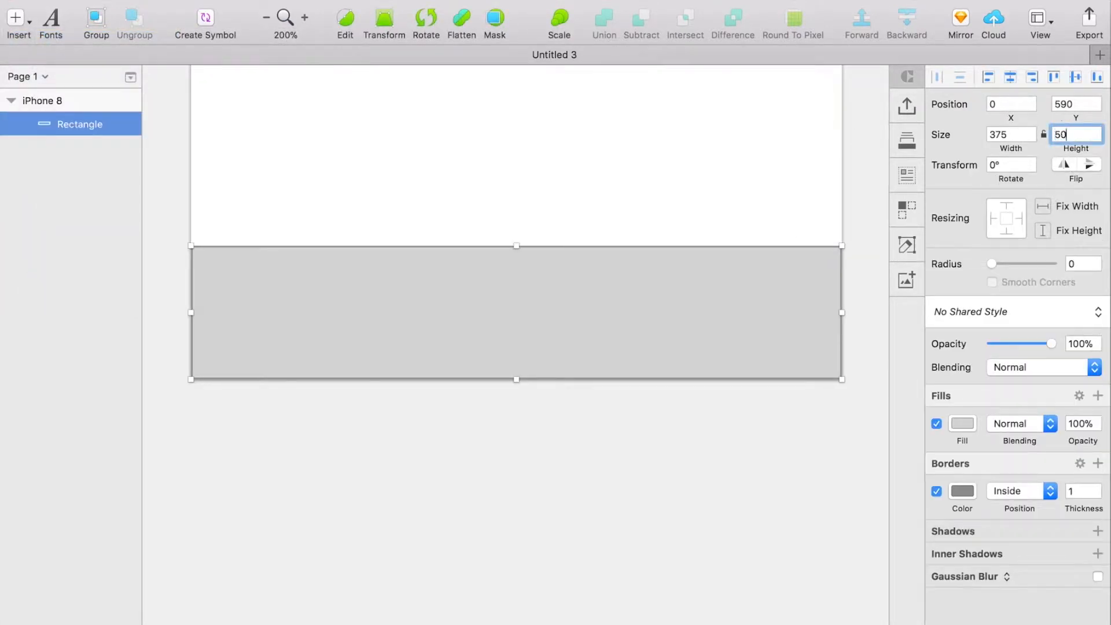
- Give the bar rectangle a height of 50 and no border, and place it at Y 617 against the artboard's bottom edge
text(50)
key(Return)
click(937, 492)
drag(690, 271, 695, 320)
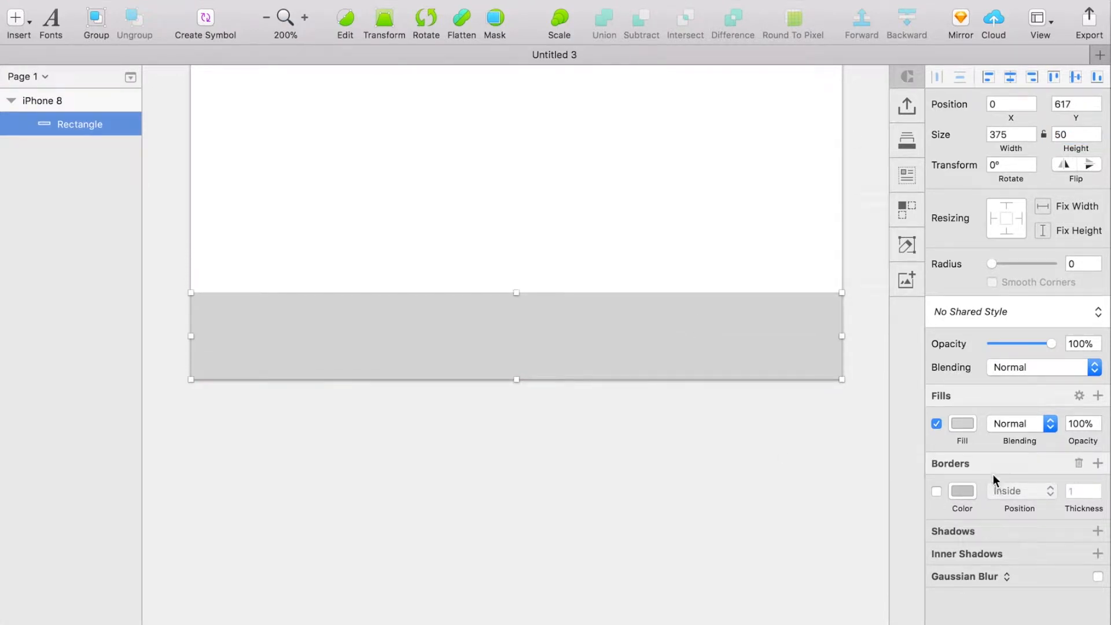
- Change the bar rectangle's fill color to white
click(964, 426)
drag(978, 483, 878, 419)
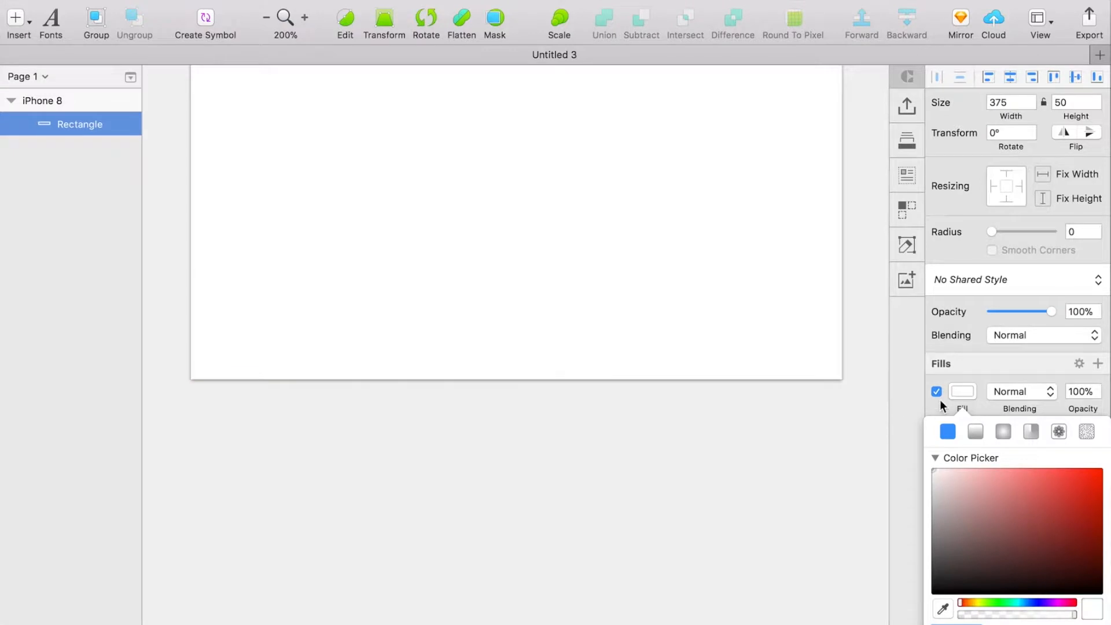
click(939, 406)
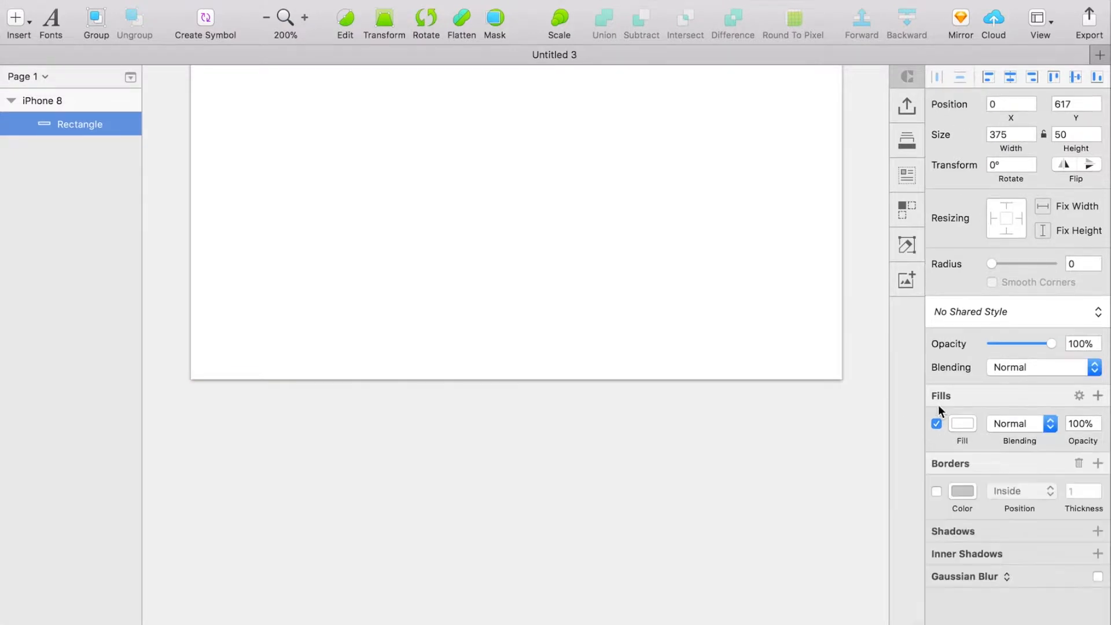
- Add an inner shadow to the bar rectangle with Y 0.5, blur 0 and color opacity 25
click(963, 547)
text(0.5)
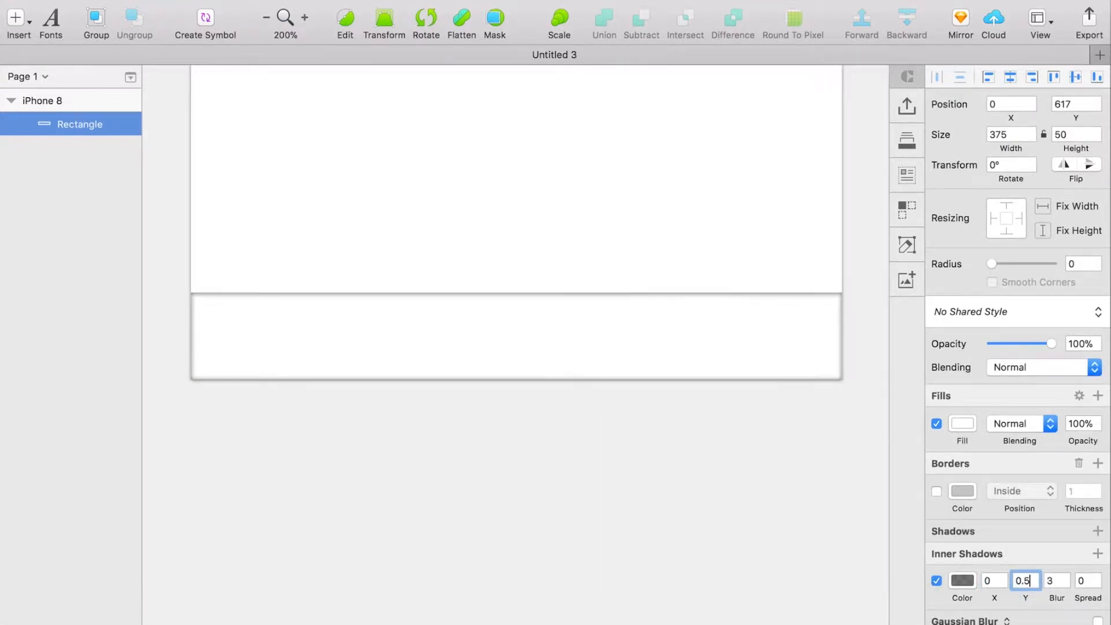
text(0)
click(963, 581)
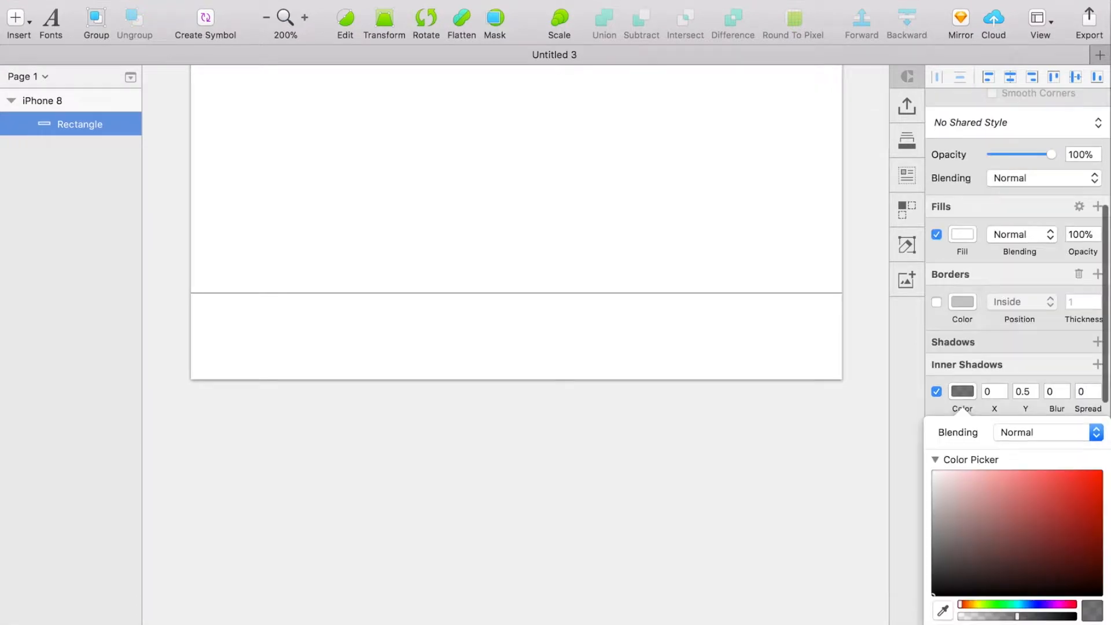
click(1091, 624)
text(25)
- Convert the bar rectangle into a symbol named navbar, sent to the Symbols page
scroll(673, 481, up, 2)
scroll(673, 481, left, 2)
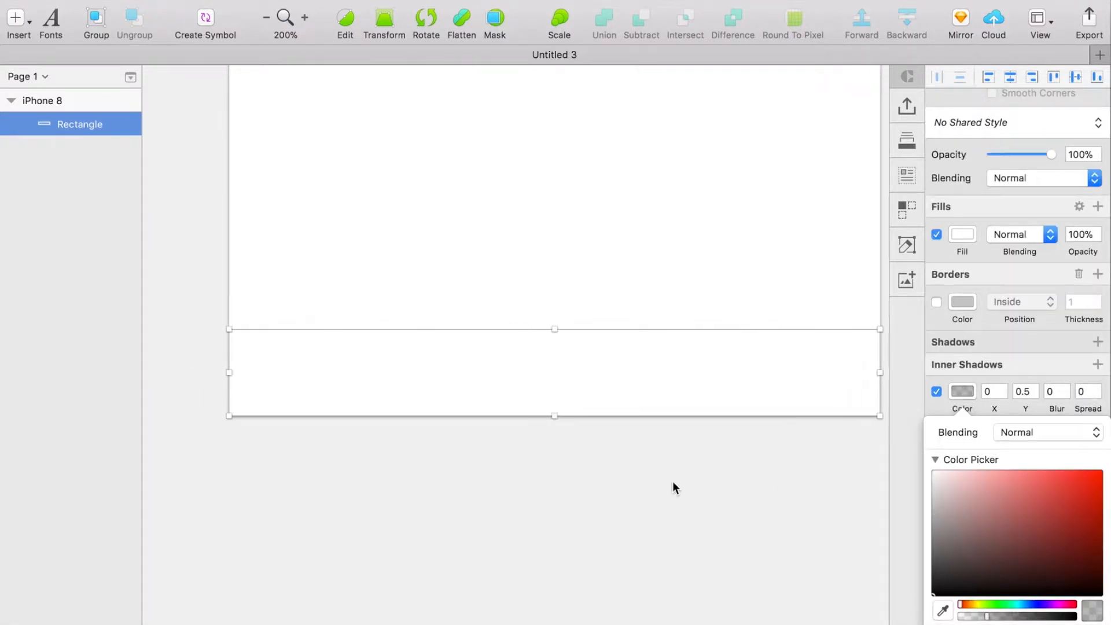
right_click(462, 392)
click(550, 527)
text(navbar)
key(Return)
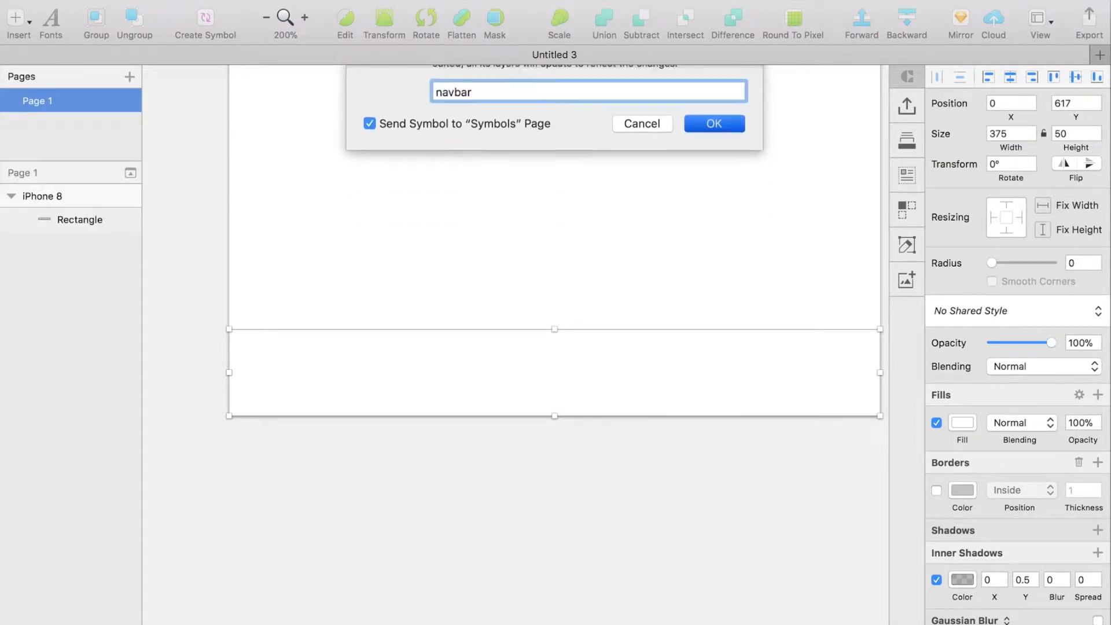
- Open the navbar symbol master and draw a rectangle about 55 × 50 inside it at X 58, Y 0
double_click(438, 375)
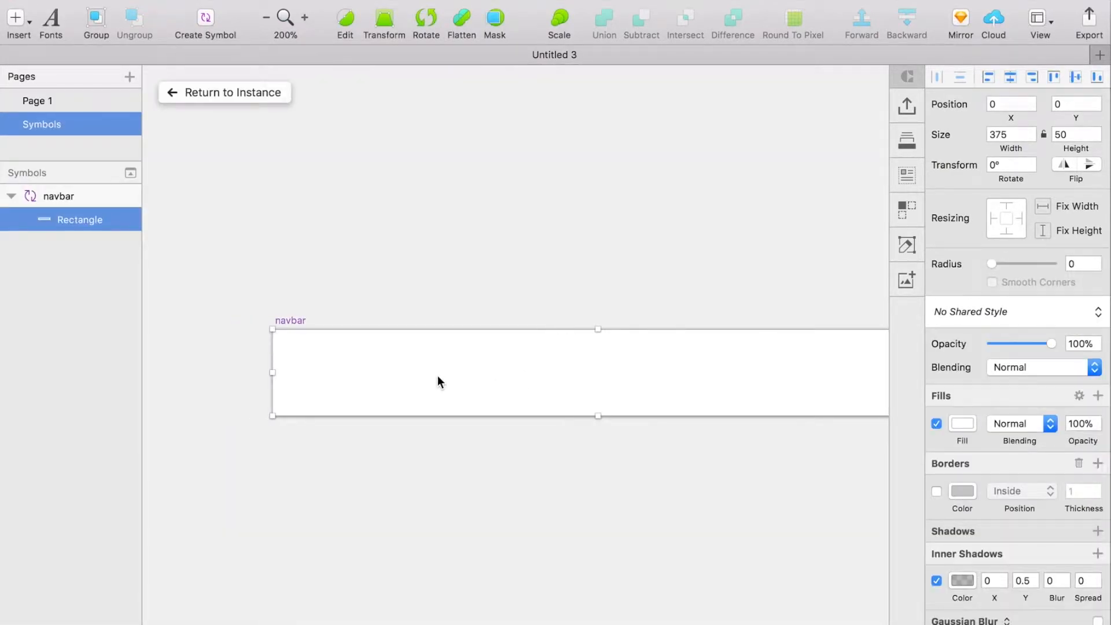
click(455, 252)
scroll(455, 251, right, 2)
click(388, 357)
scroll(388, 356, left, 1)
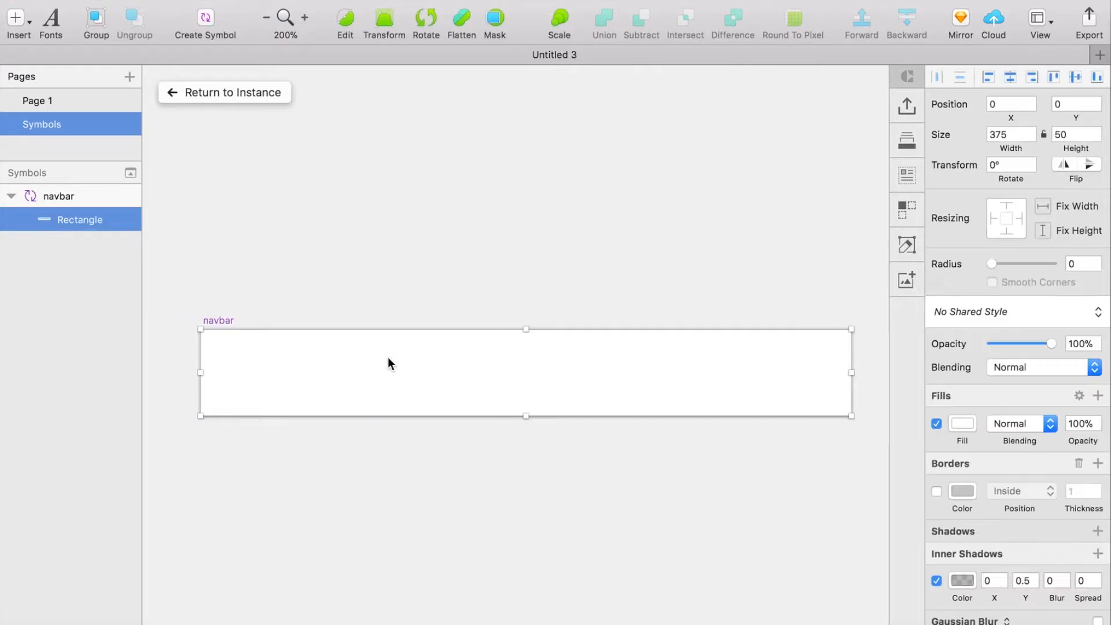
scroll(309, 232, right, 1)
click(18, 17)
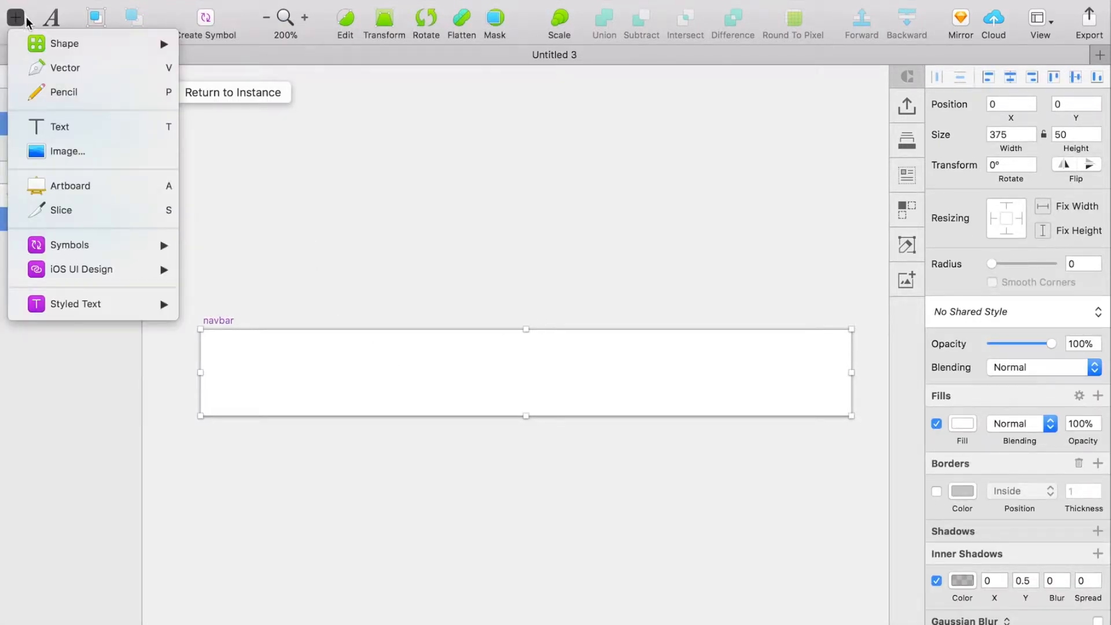
mouse_move(106, 45)
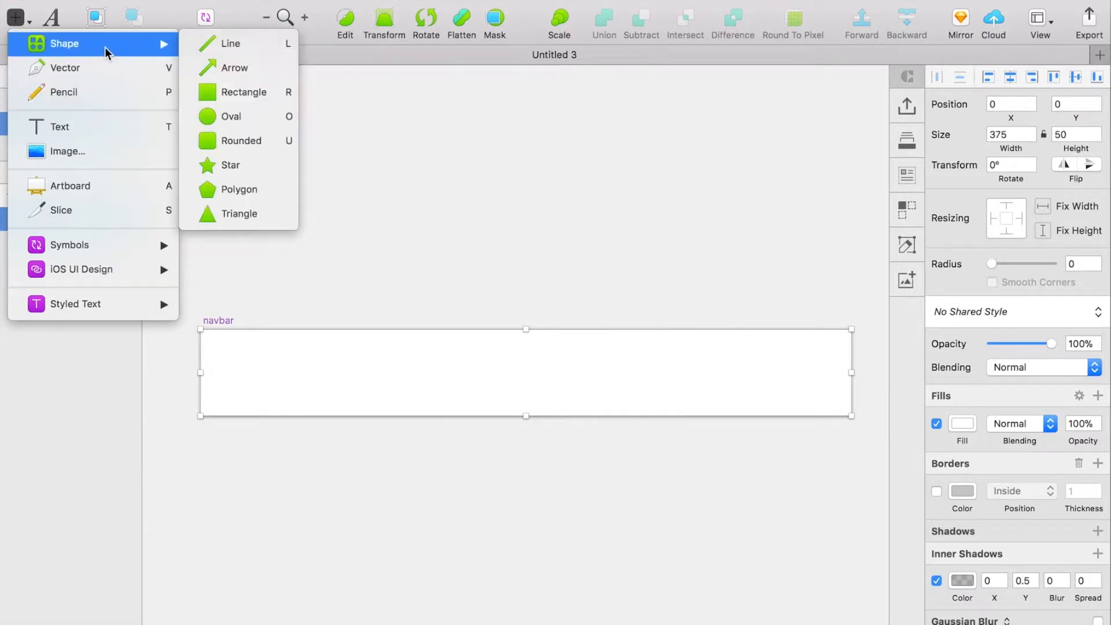
click(232, 93)
mouse_move(301, 328)
mouse_down()
mouse_move(400, 383)
mouse_move(397, 417)
mouse_up()
- Give the small rectangle in the navbar no border, a white fill and a width of 49
scroll(358, 383, left, 3)
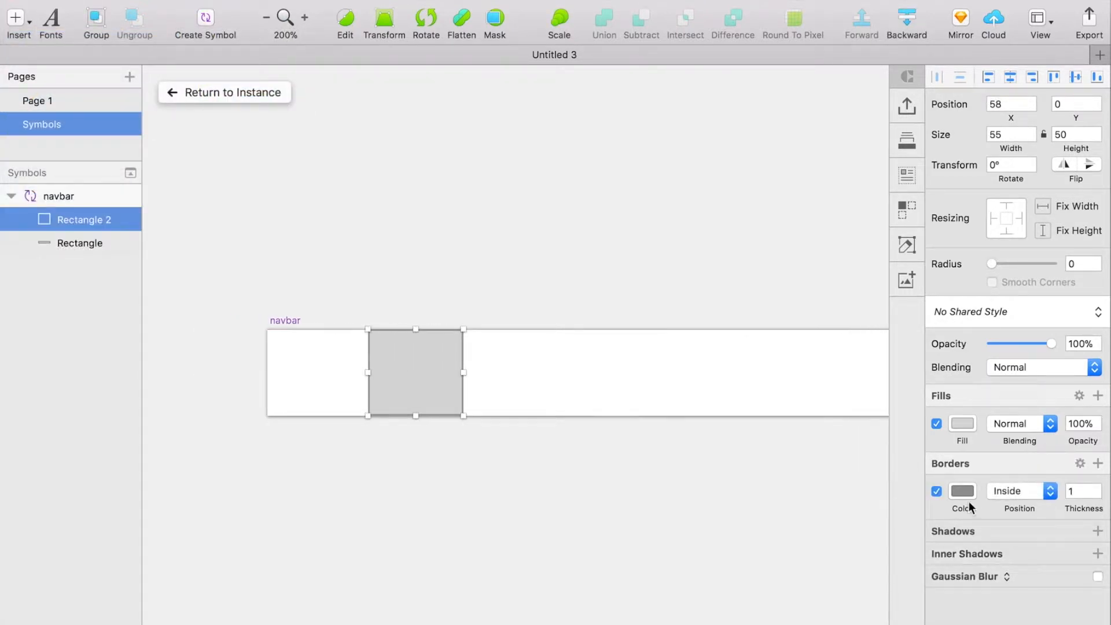
click(936, 491)
click(962, 423)
drag(977, 498, 883, 424)
click(412, 379)
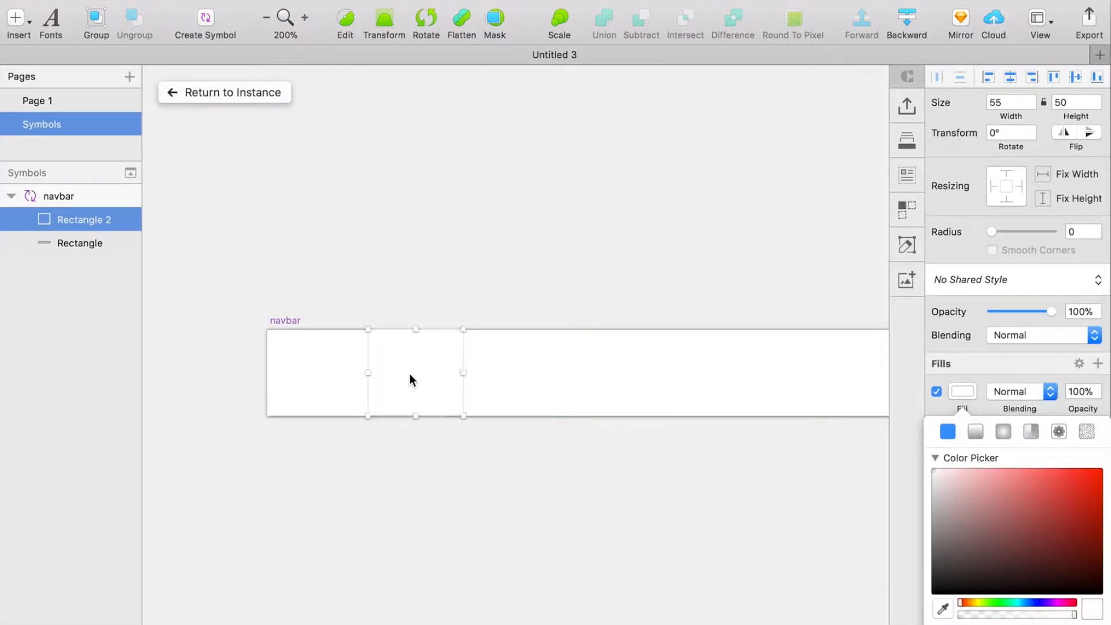
click(978, 254)
click(1011, 134)
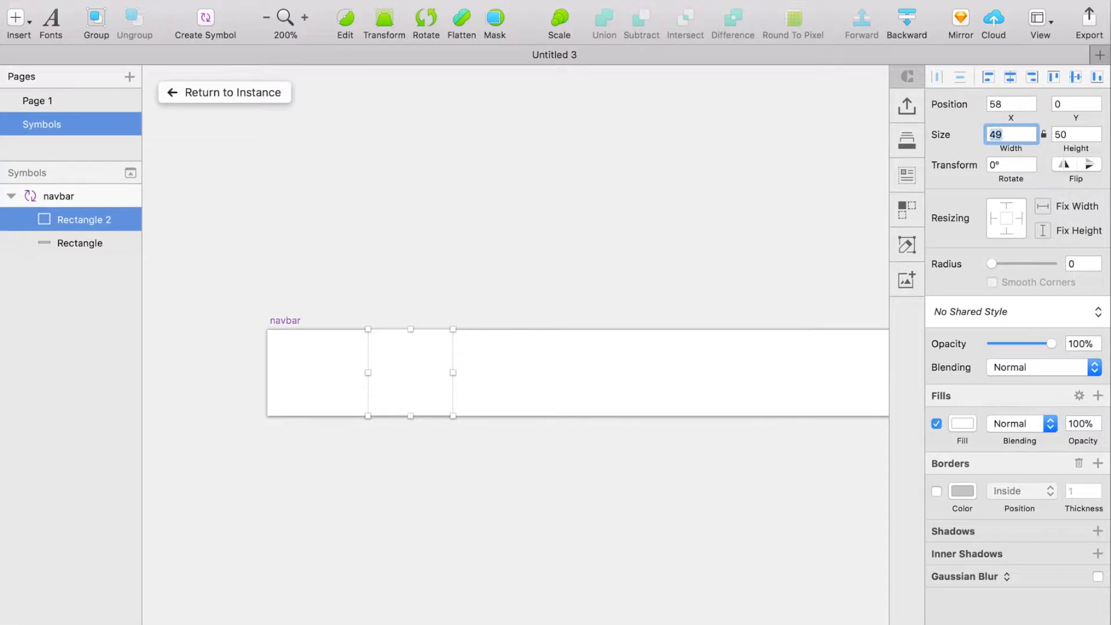
- Convert the small rectangle into a symbol named icon1 and open its master for editing
right_click(402, 347)
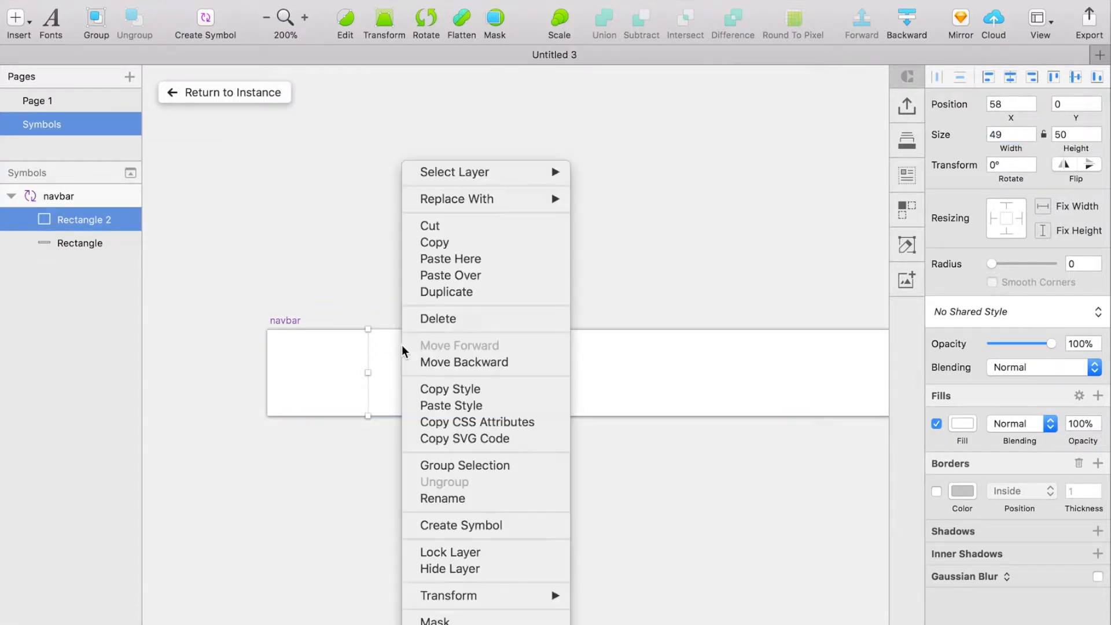
click(505, 526)
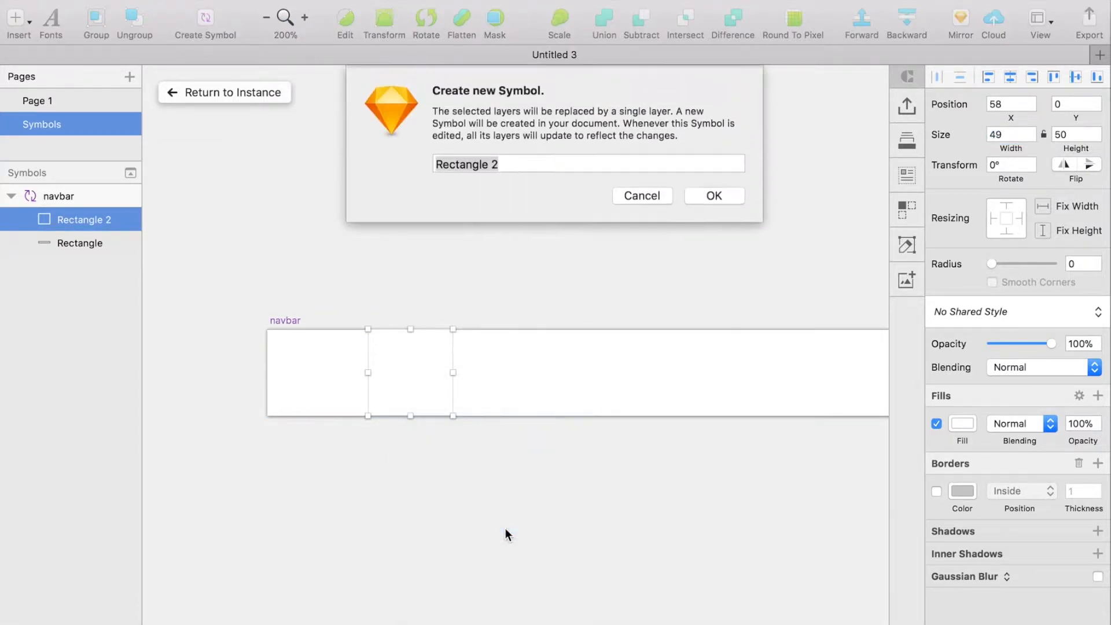
text(icon1)
key(Return)
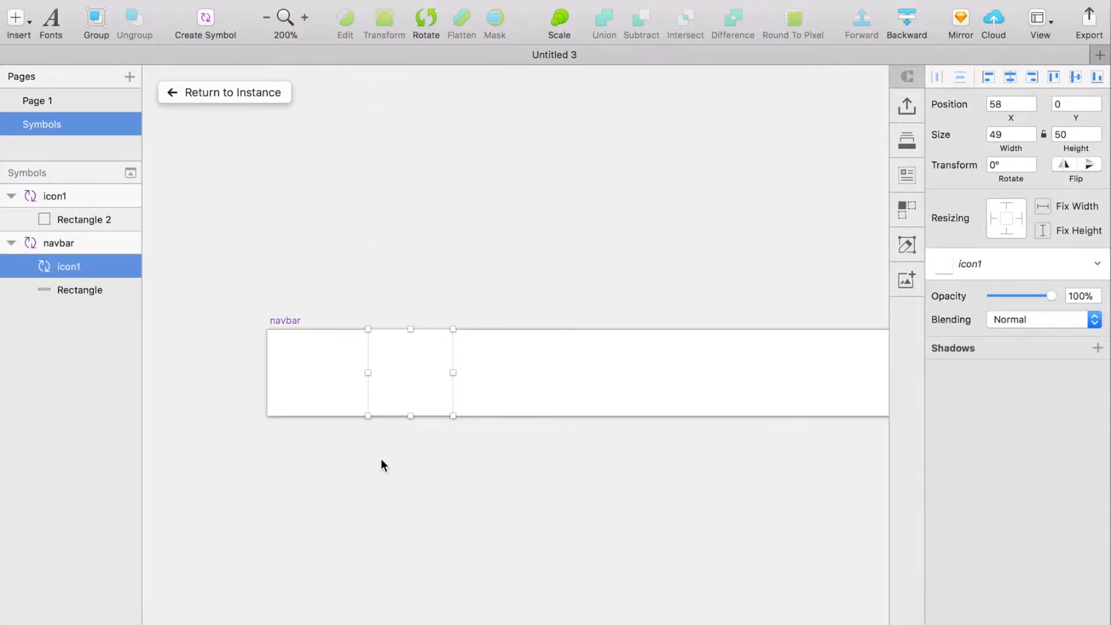
double_click(449, 367)
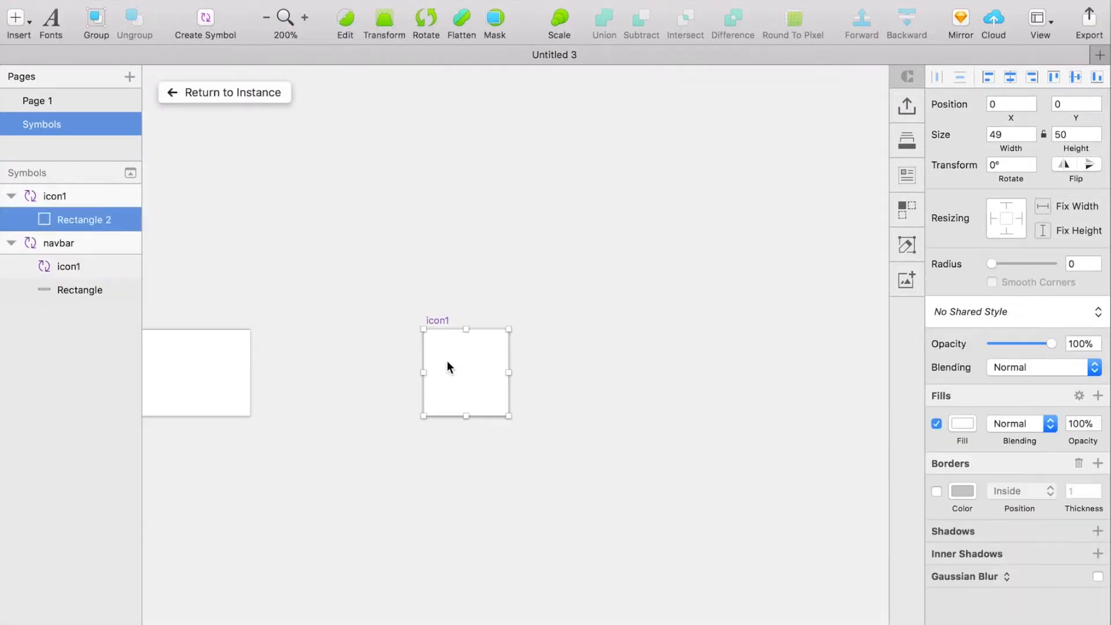
- Turn off the fill of the rectangle inside the icon1 symbol
click(937, 424)
scroll(582, 383, left, 5)
scroll(583, 385, right, 4)
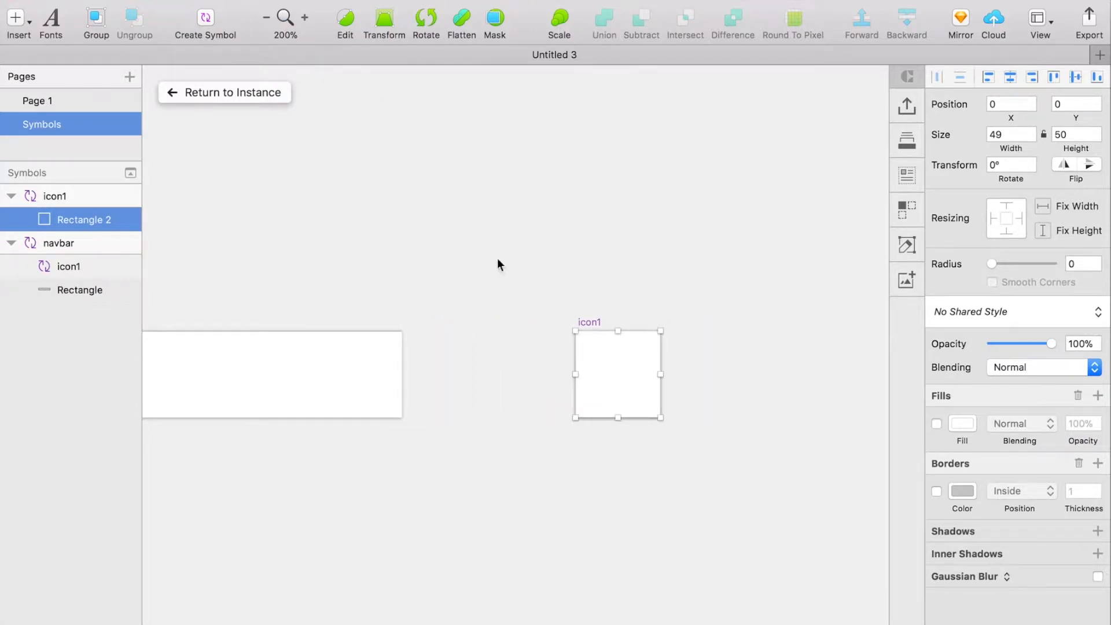
scroll(471, 232, right, 2)
- Insert the home icon from the anticon icon font and place it inside icon1 at X 15, Y 16
click(388, 0)
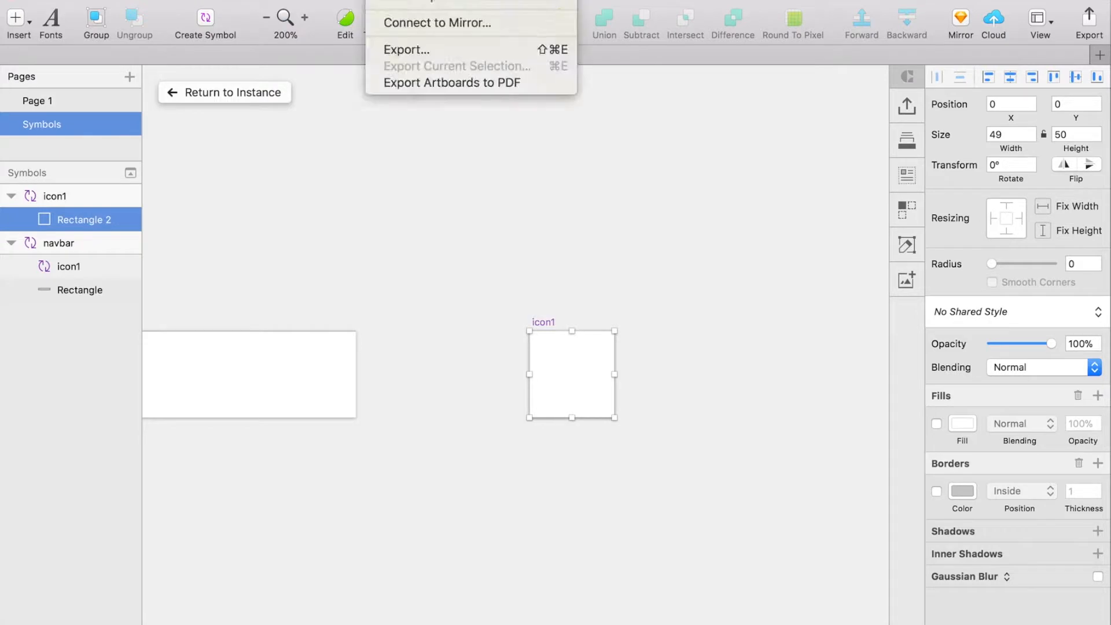
mouse_move(428, 0)
mouse_move(515, 92)
mouse_move(718, 93)
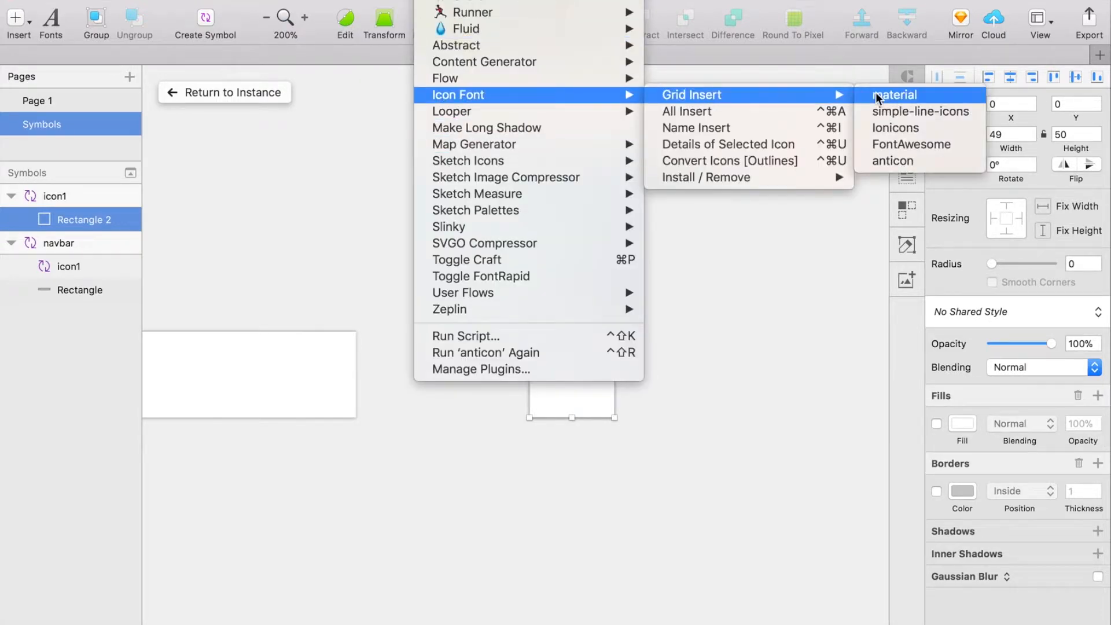
click(898, 159)
text(home)
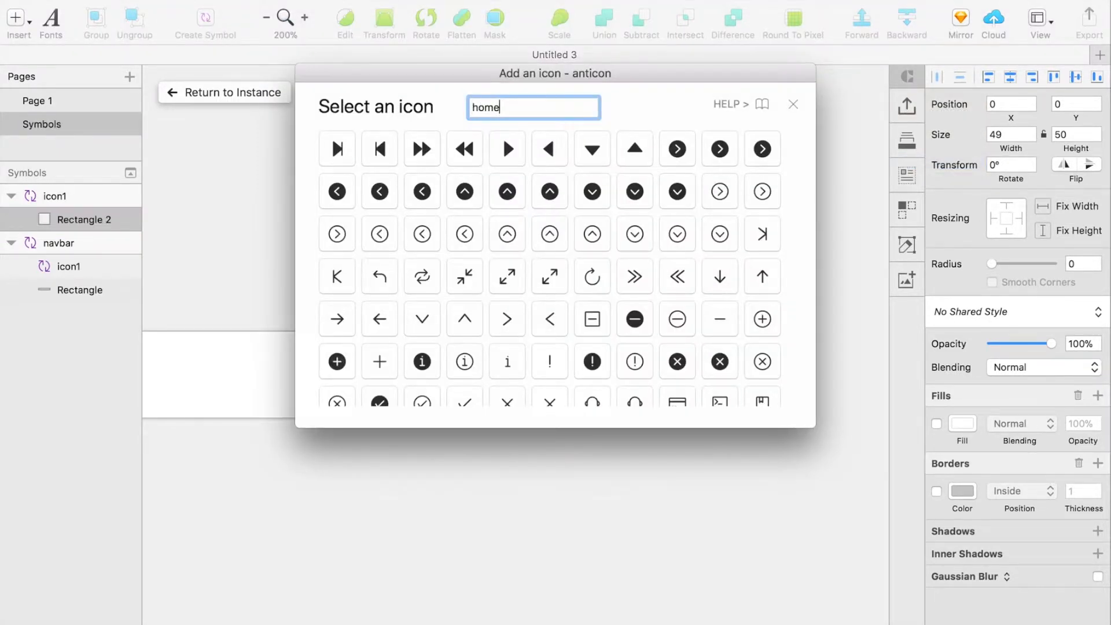
key(Return)
click(335, 151)
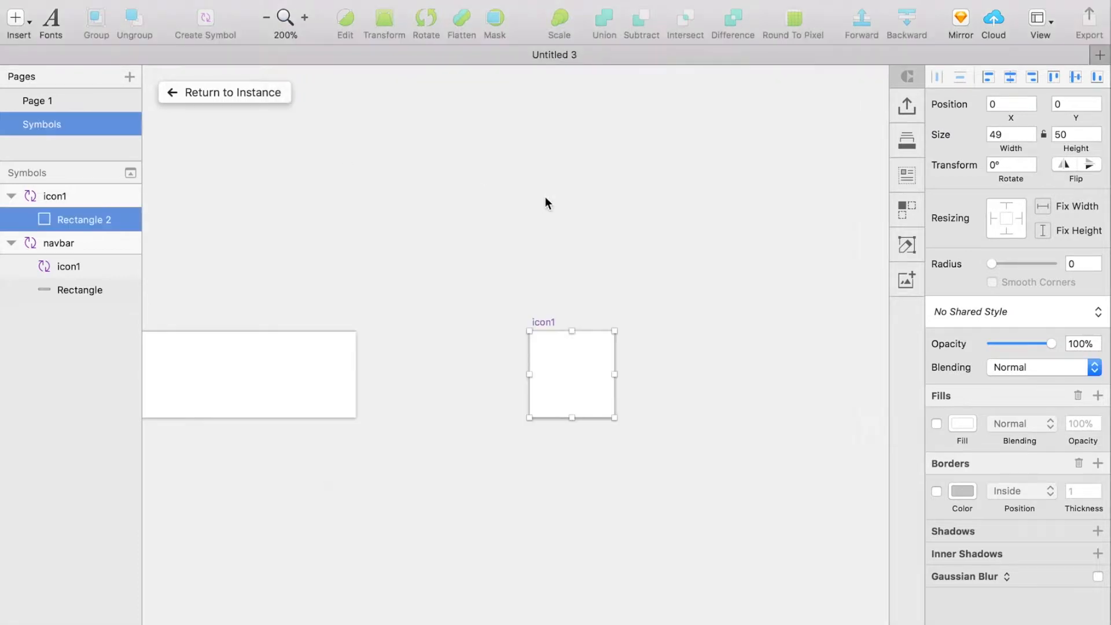
click(533, 380)
drag(562, 382, 578, 377)
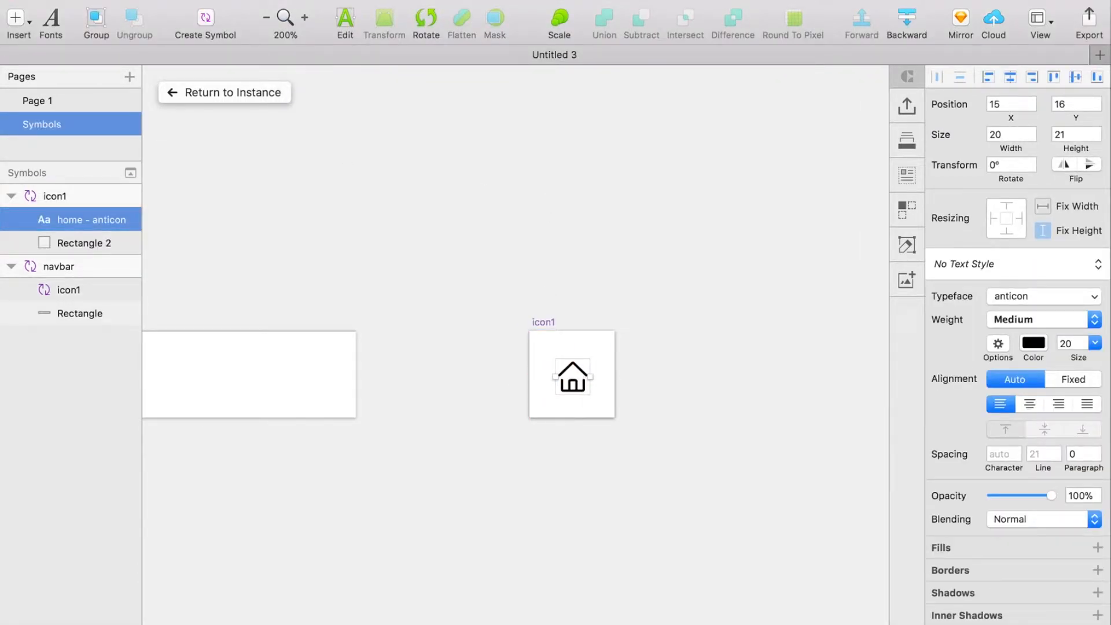
- Convert the home icon to outlines, then scale it proportionally to a height of 24 and centre it at X 13, Y 13
click(234, 0)
click(312, 274)
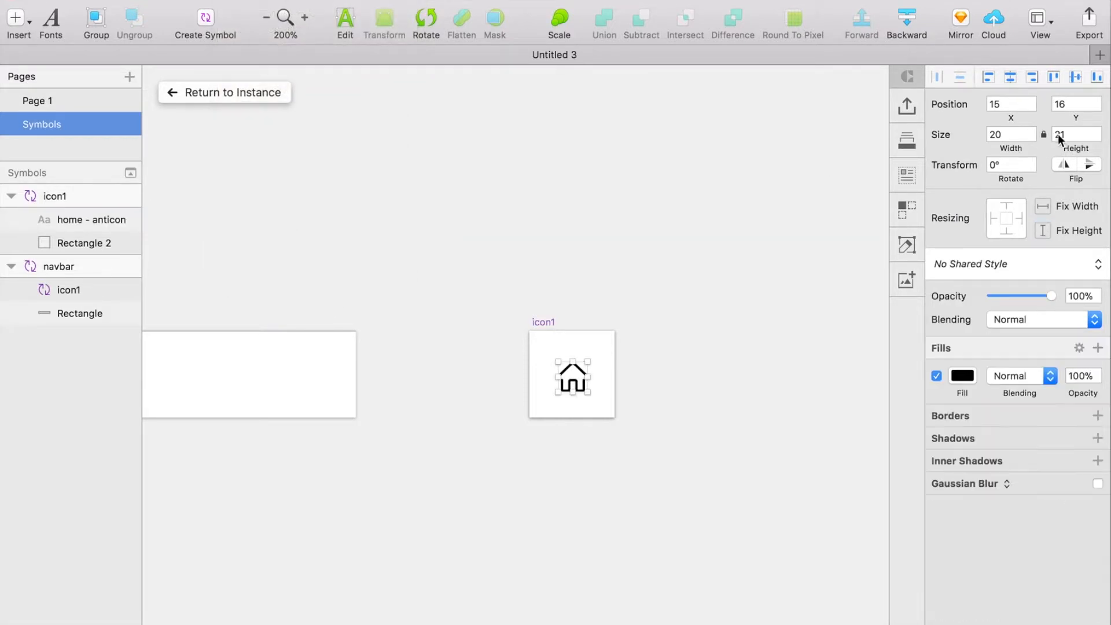
key(Return)
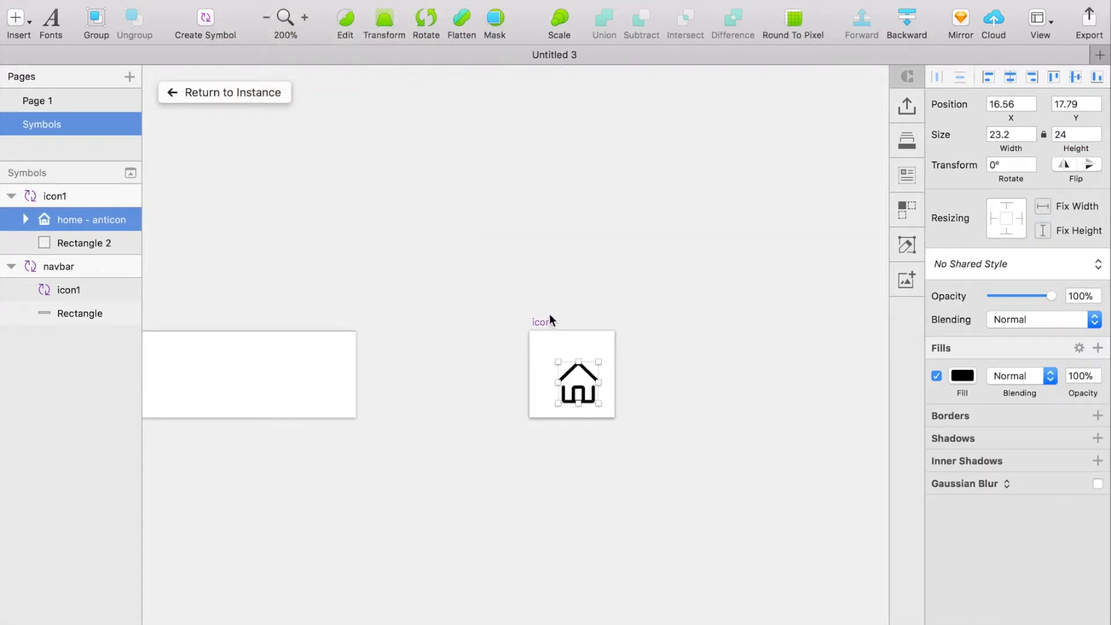
drag(577, 386, 571, 382)
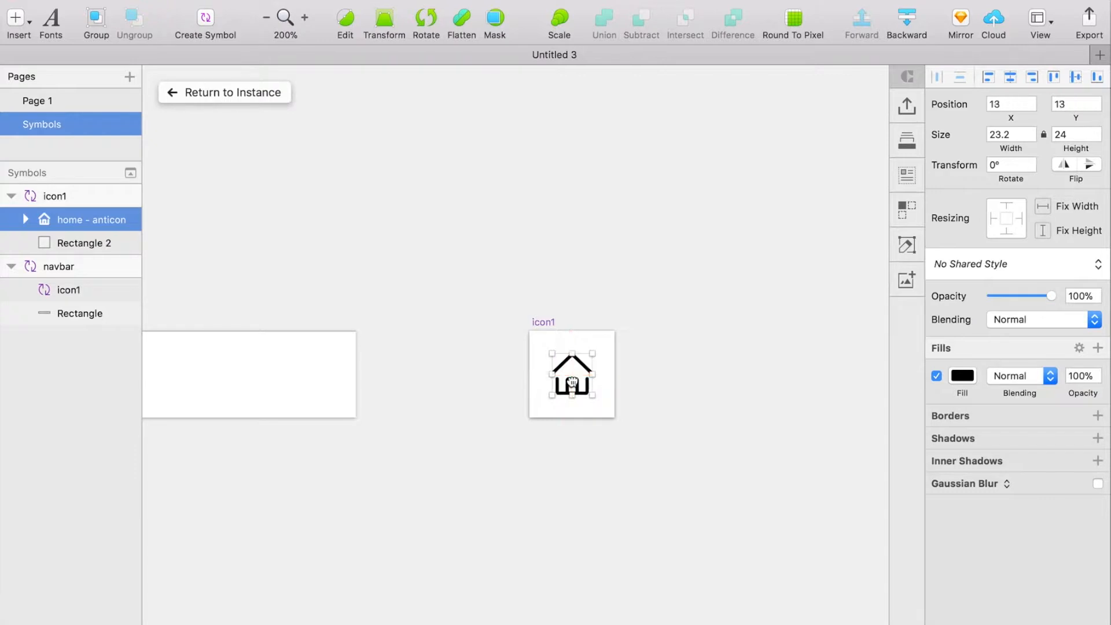
- Rename the icon1 symbol master icon1/active
click(543, 321)
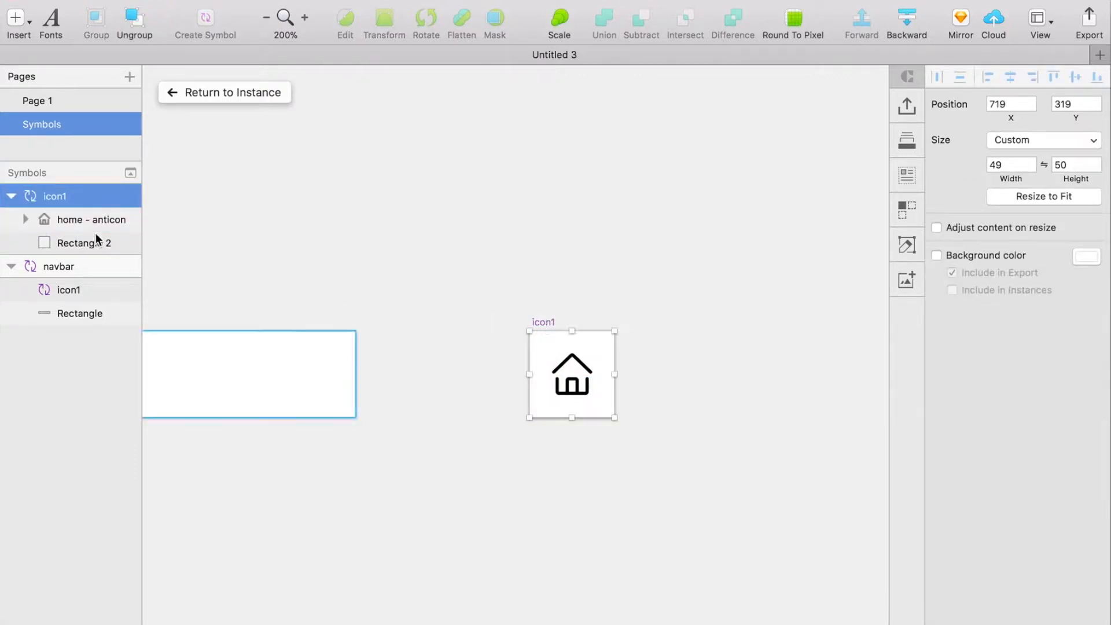
scroll(453, 263, right, 3)
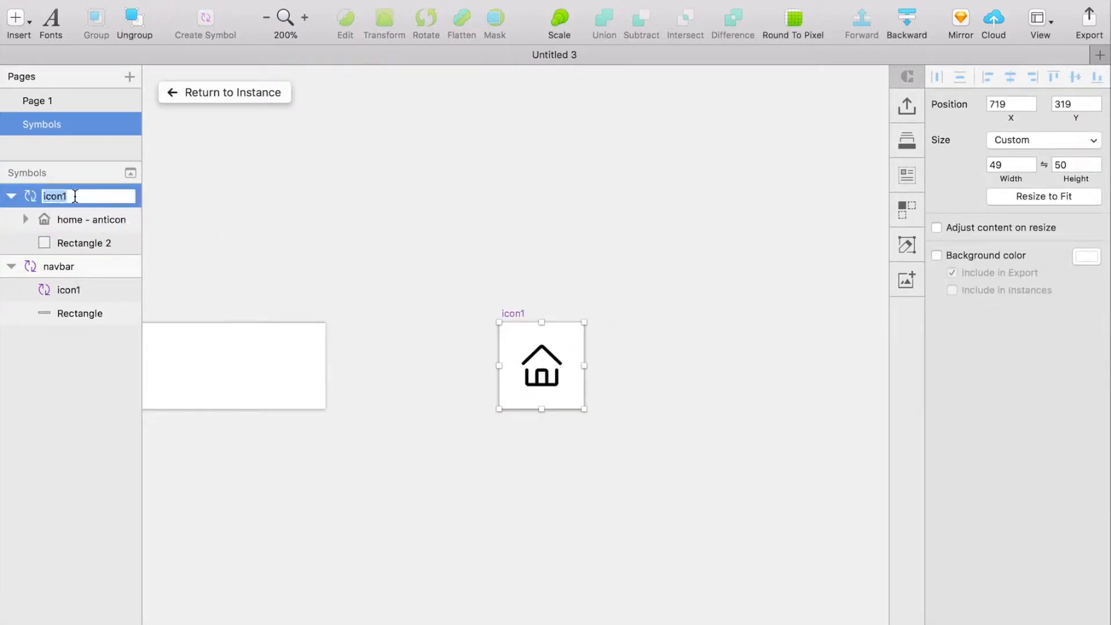
text(tive)
key(Return)
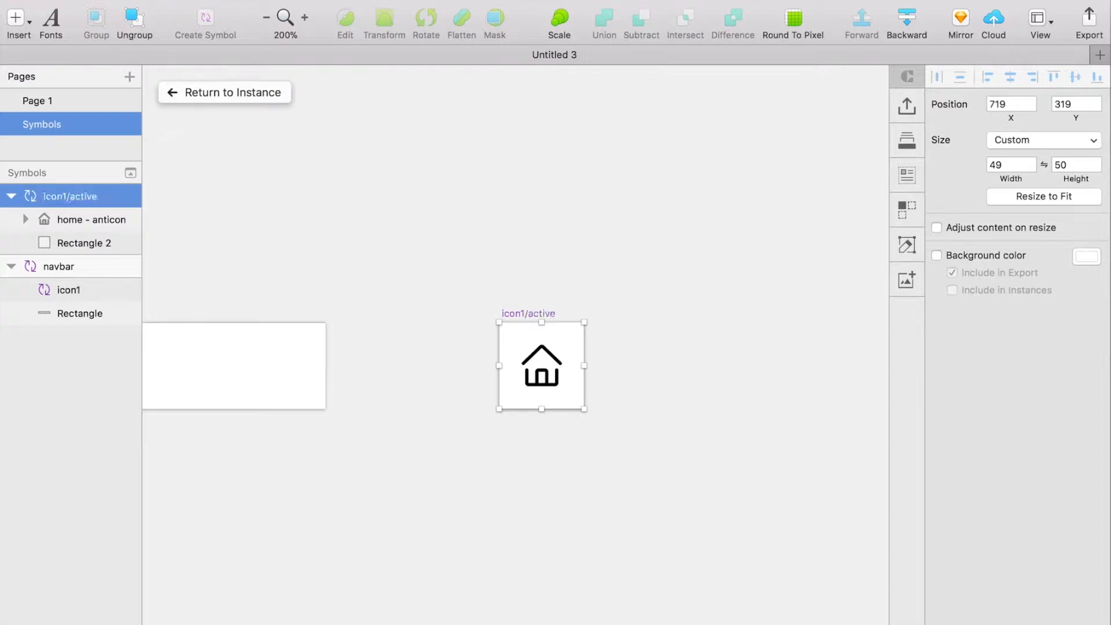
- Duplicate the icon1/active symbol master and place the copy below the original at X 719, Y 422
click(443, 182)
click(540, 313)
key(super+d)
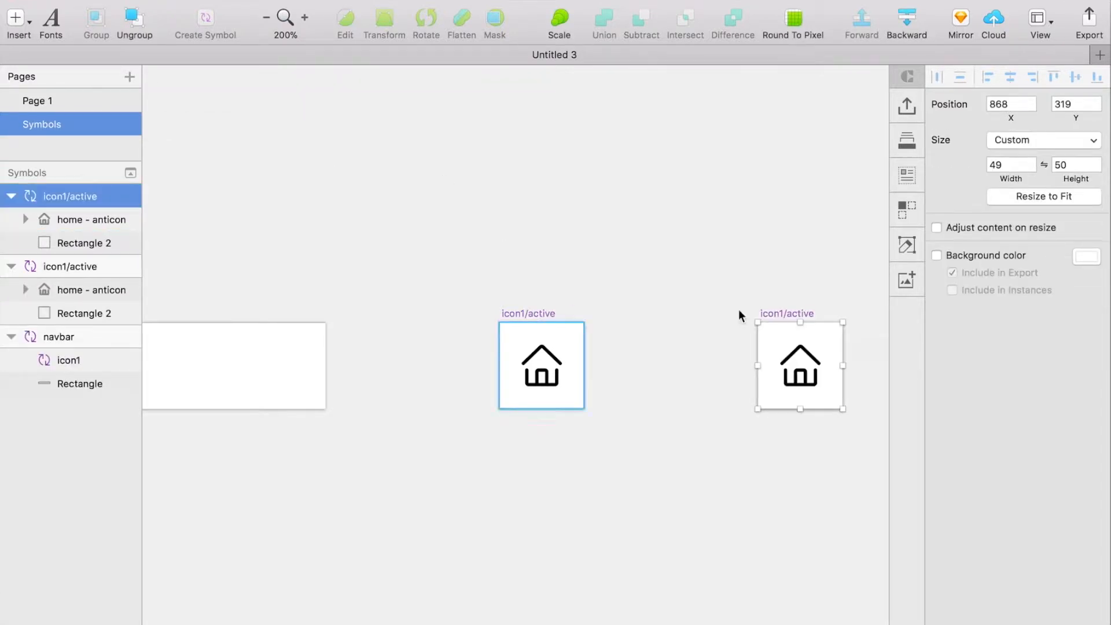
drag(795, 314, 534, 495)
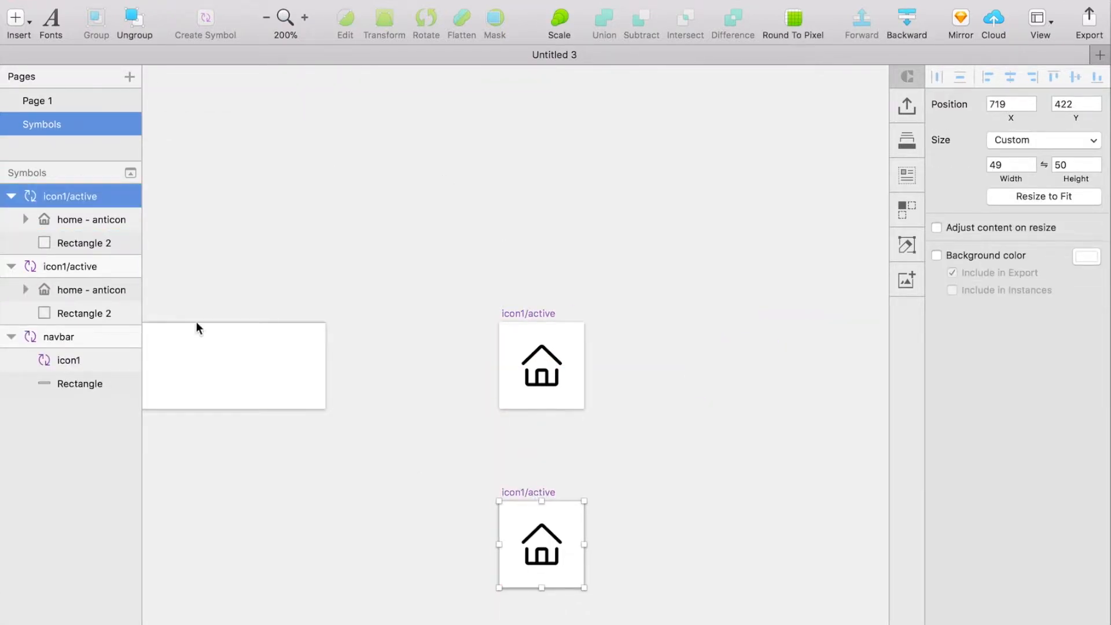
- Rename the lower copy of the home icon symbol icon1/inactive
text(icon1/inactive)
key(Return)
click(578, 195)
- Switch the nested icon in the navbar symbol to icon1/inactive and move it to X 23, Y 0
scroll(578, 194, left, 9)
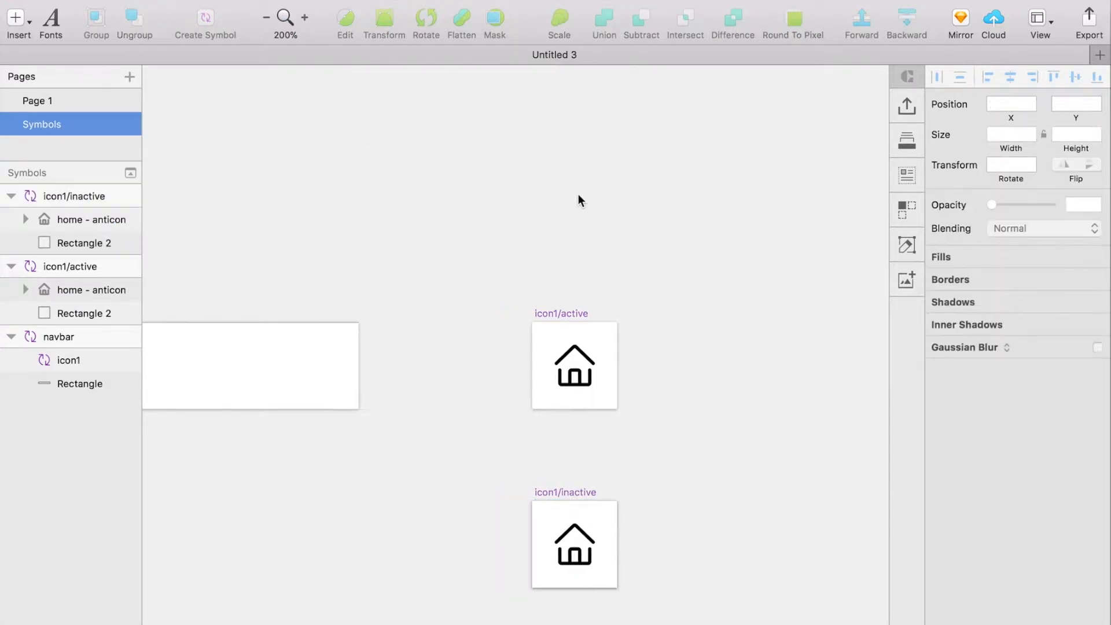
click(354, 354)
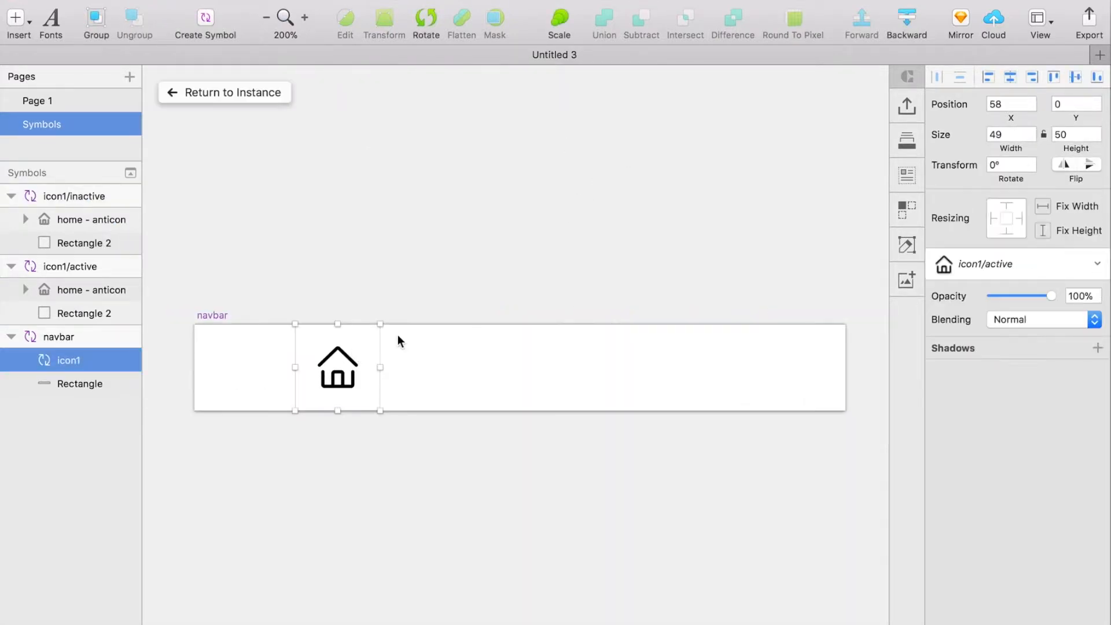
click(988, 263)
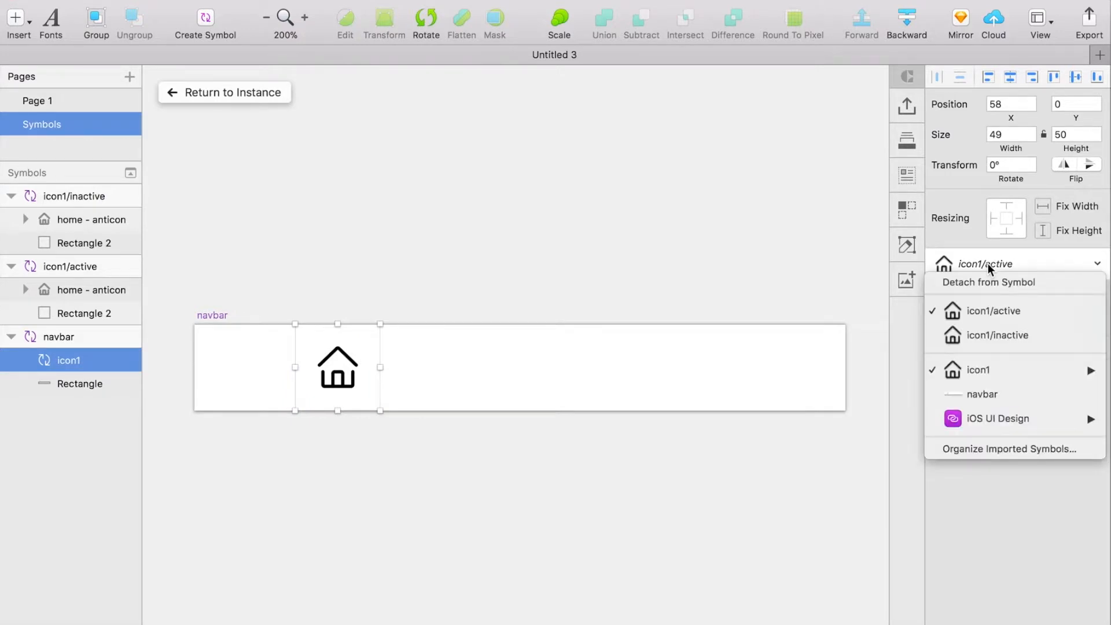
click(984, 334)
scroll(718, 264, left, 3)
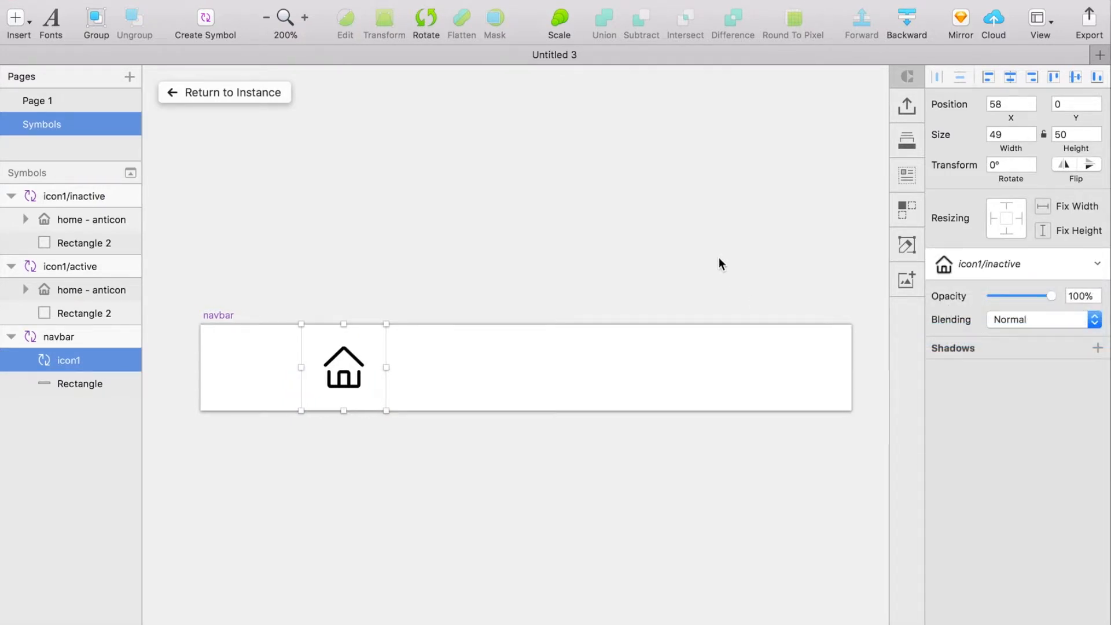
drag(373, 378, 283, 382)
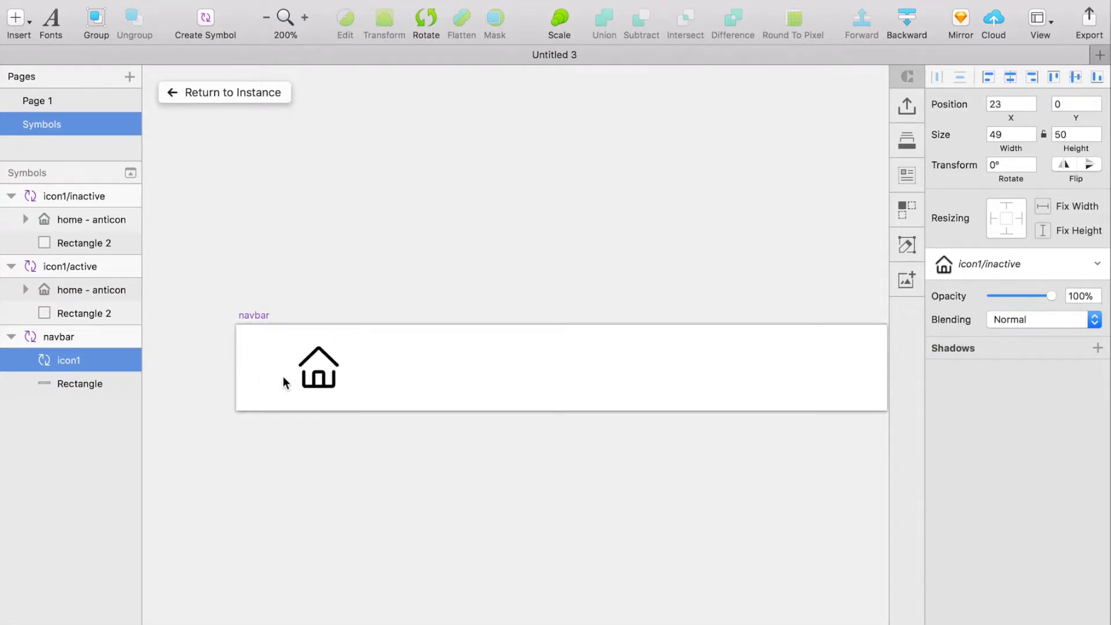
- Duplicate the icon1/active and icon1/inactive symbol masters together
scroll(642, 262, right, 10)
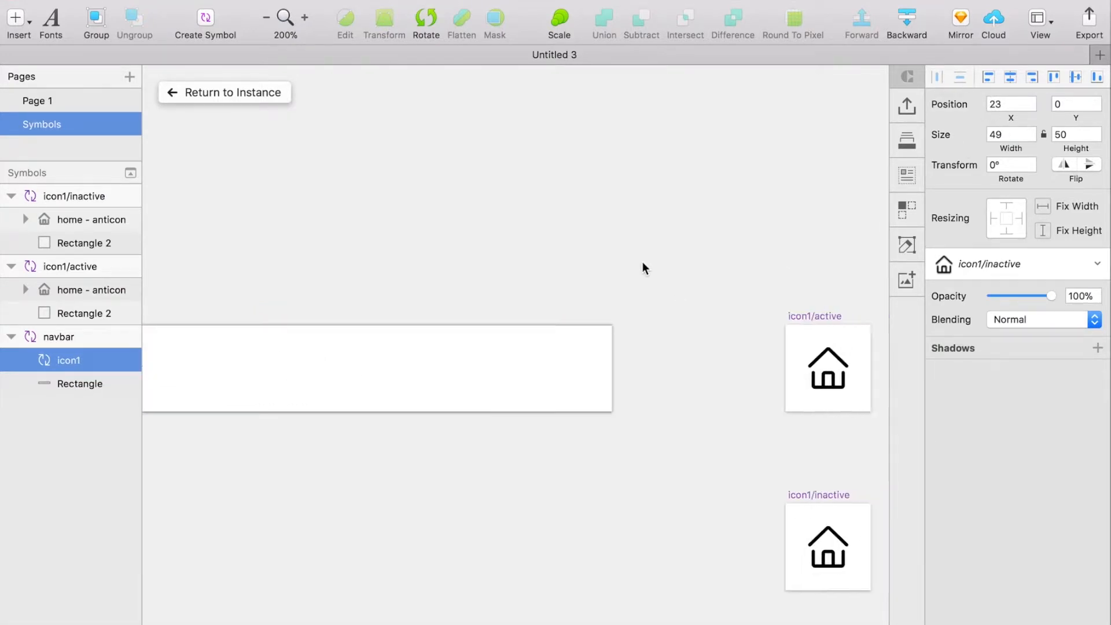
click(639, 318)
scroll(639, 317, right, 4)
shift+click(499, 498)
key(super+d)
- Rename the two duplicated symbol masters icon2/inactive and icon2/active
scroll(554, 281, right, 2)
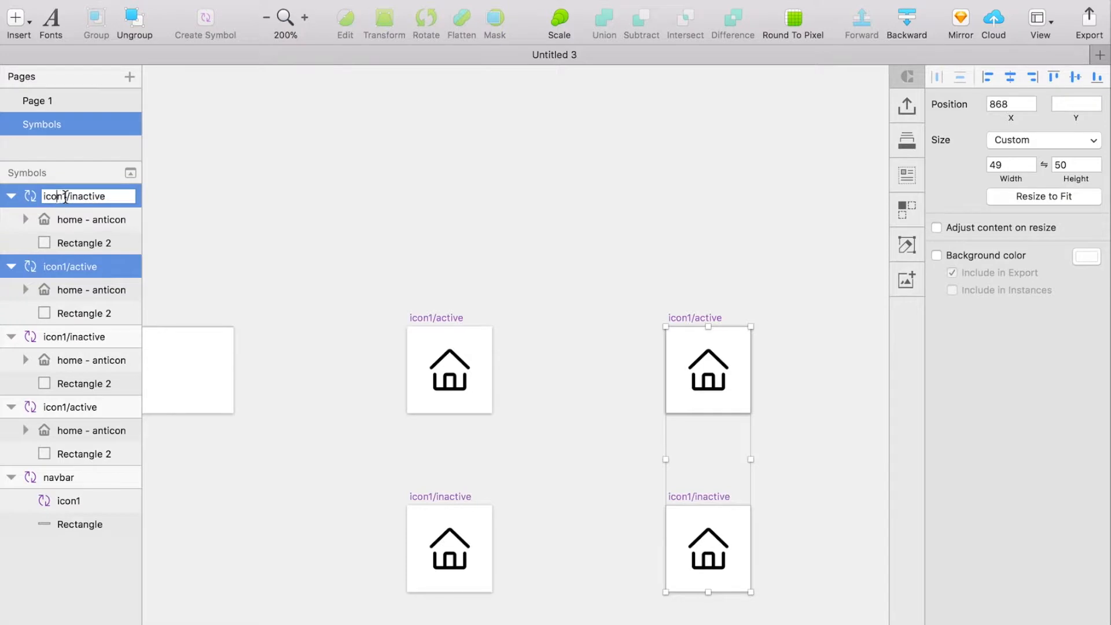
click(64, 288)
double_click(68, 264)
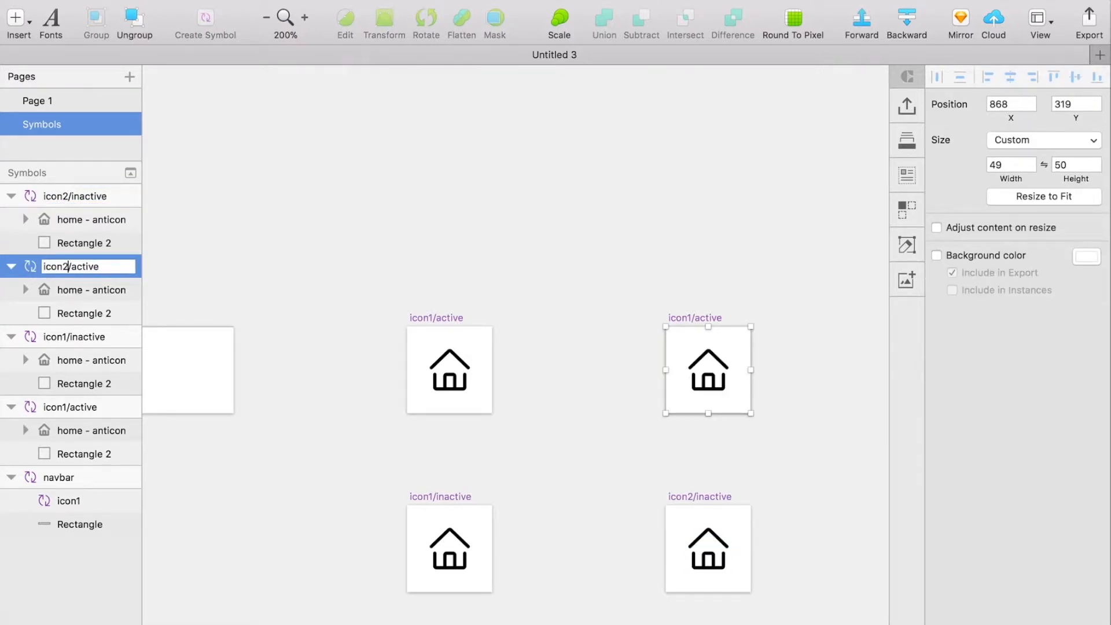
key(Return)
- Delete the home icon from the icon2/active symbol
scroll(544, 255, right, 2)
scroll(545, 255, down, 1)
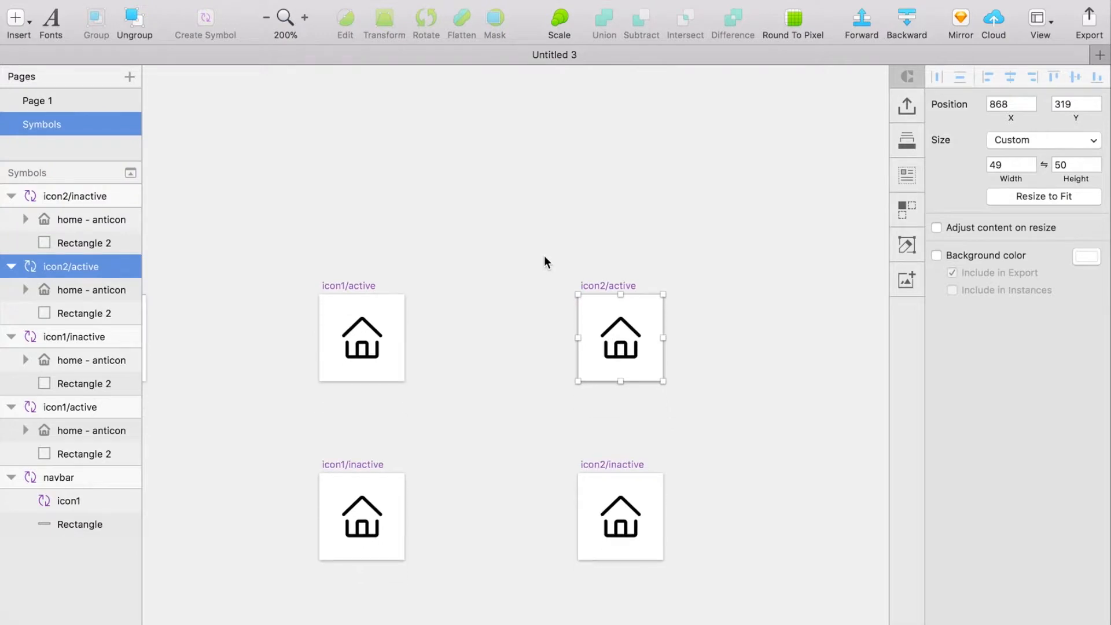
click(671, 272)
click(636, 346)
key(BackSpace)
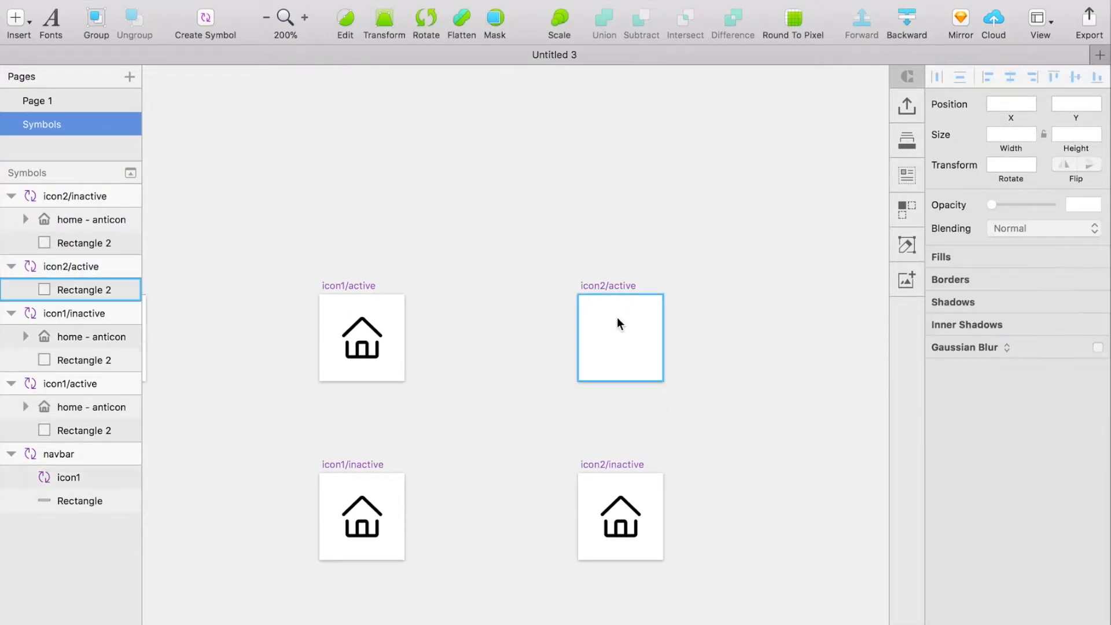
- Insert the search icon from the anticon icon font and place it inside icon2/active at X 15, Y 11
click(612, 286)
click(426, 0)
mouse_move(579, 94)
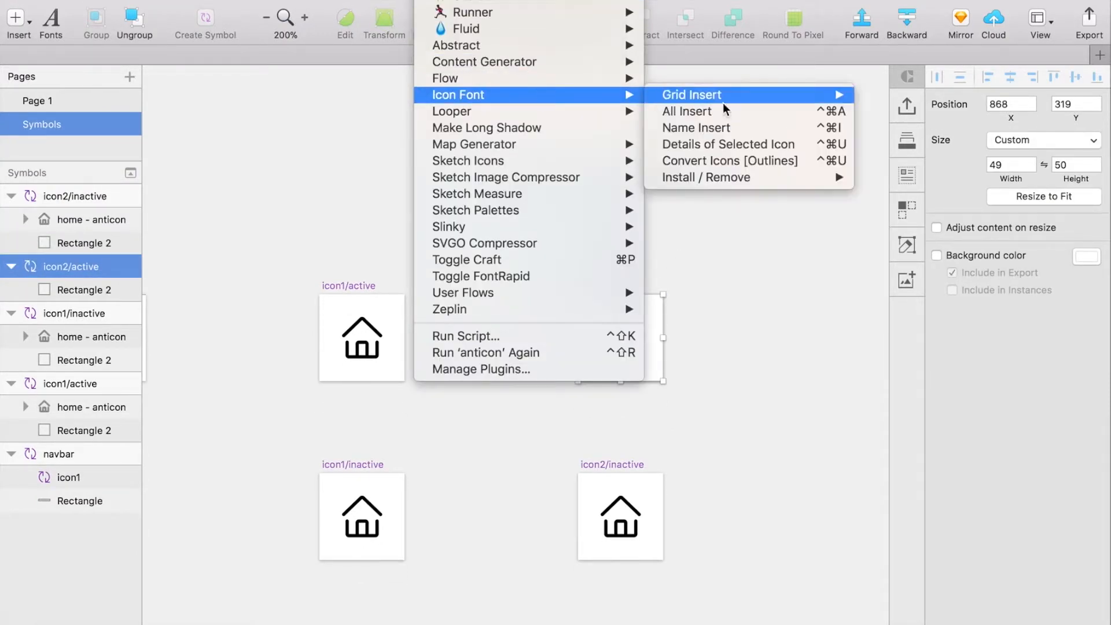
mouse_move(752, 94)
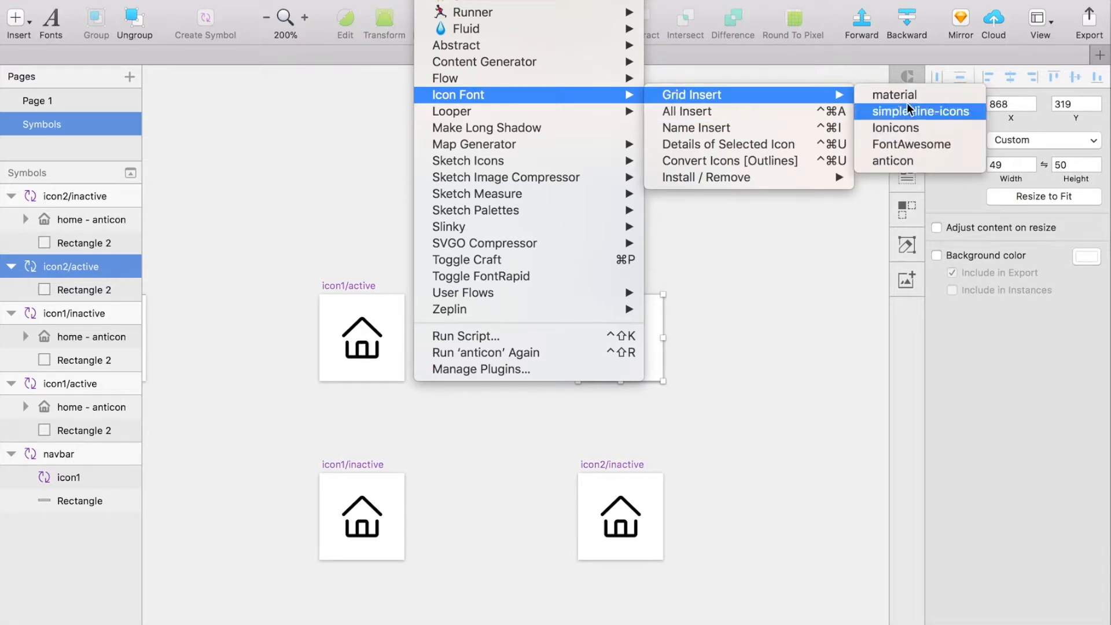
click(887, 164)
text(search)
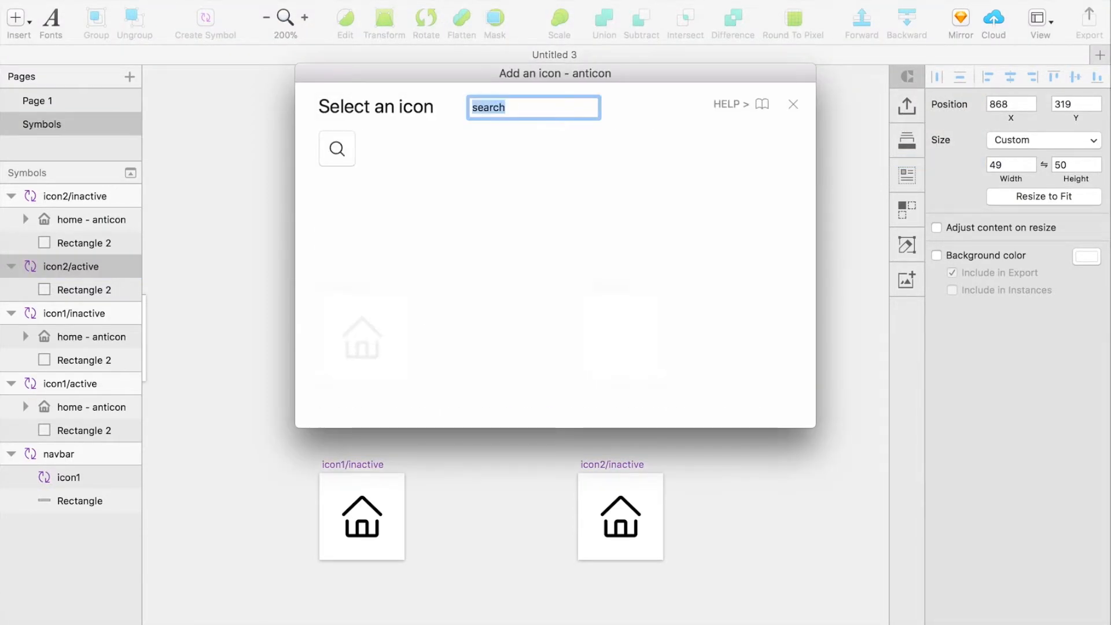
click(338, 152)
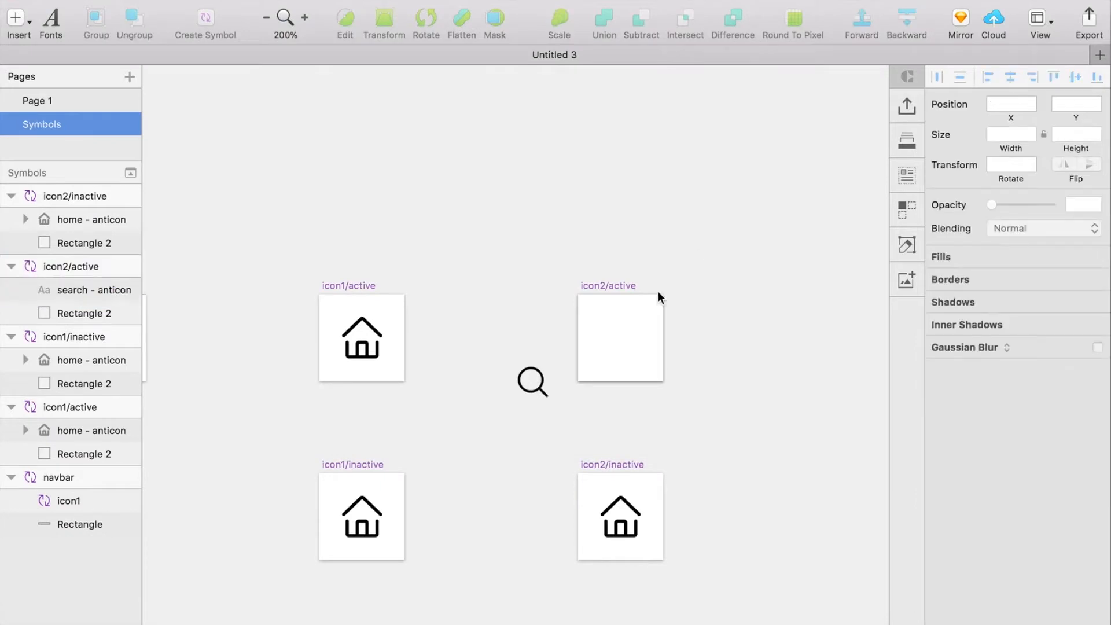
drag(536, 389, 623, 350)
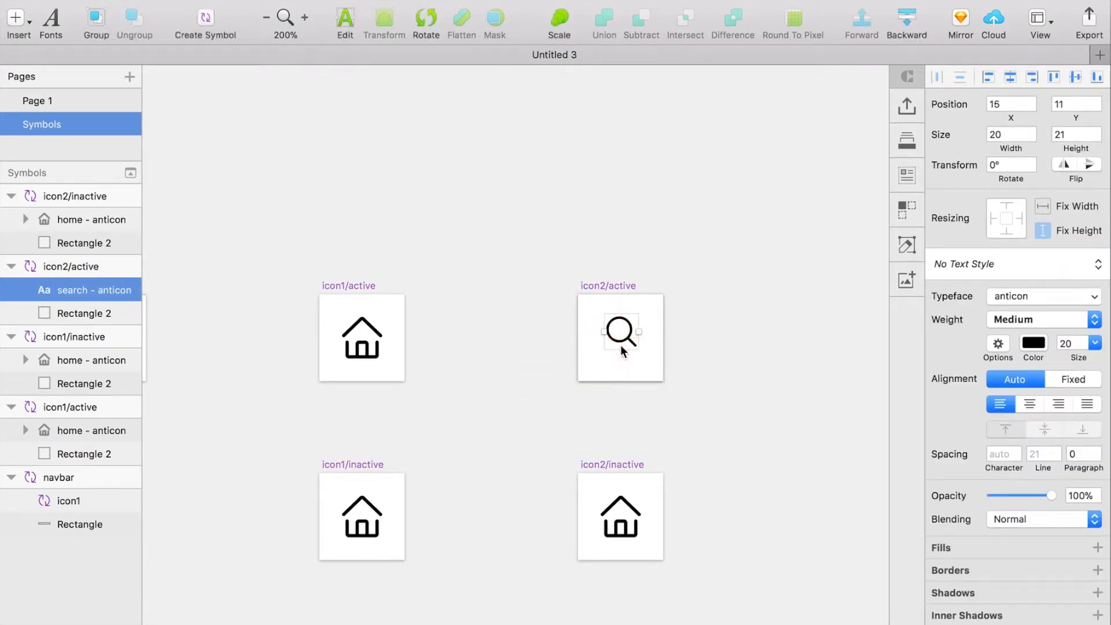
- Convert the search icon to outlines, then resize it to 24 × 24 and centre it in icon2/active at X 13, Y 13
click(238, 1)
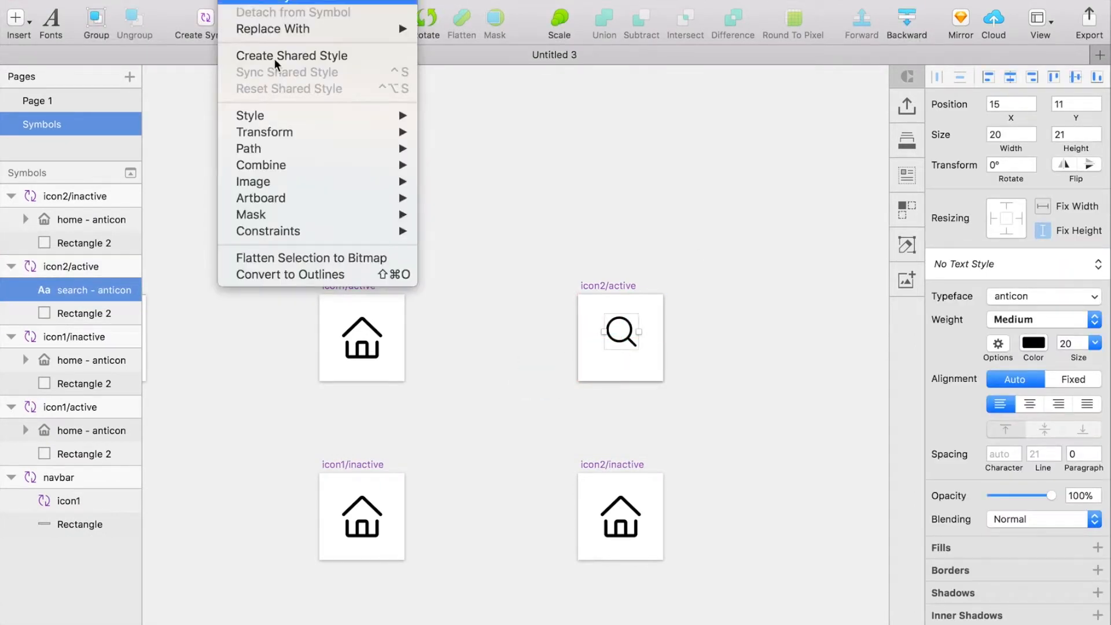
click(292, 272)
click(1060, 135)
text(24)
key(Return)
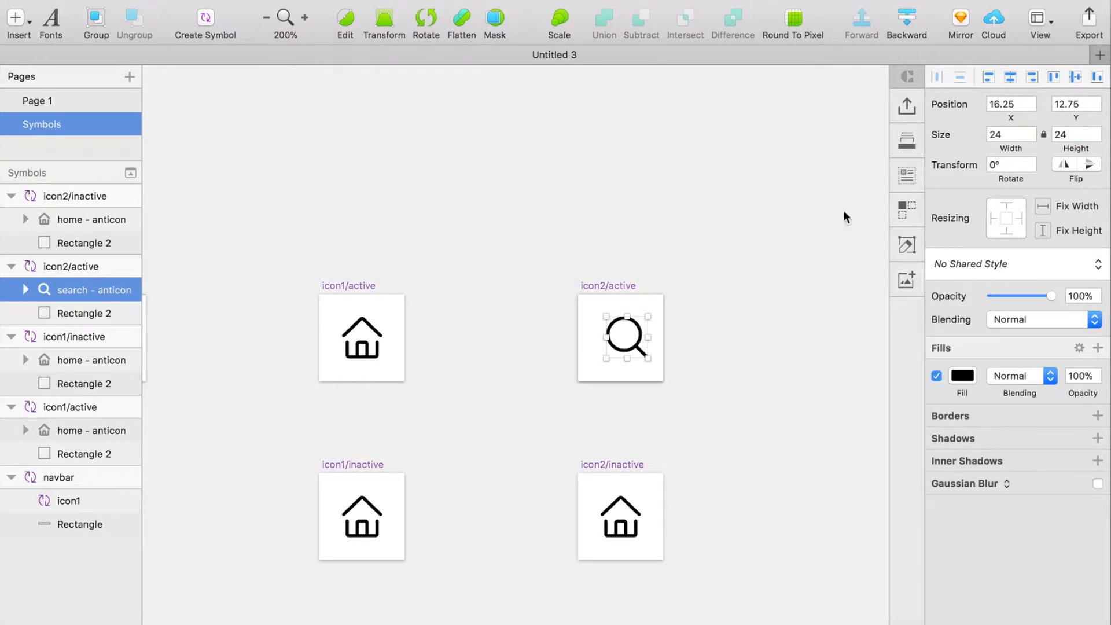
click(636, 349)
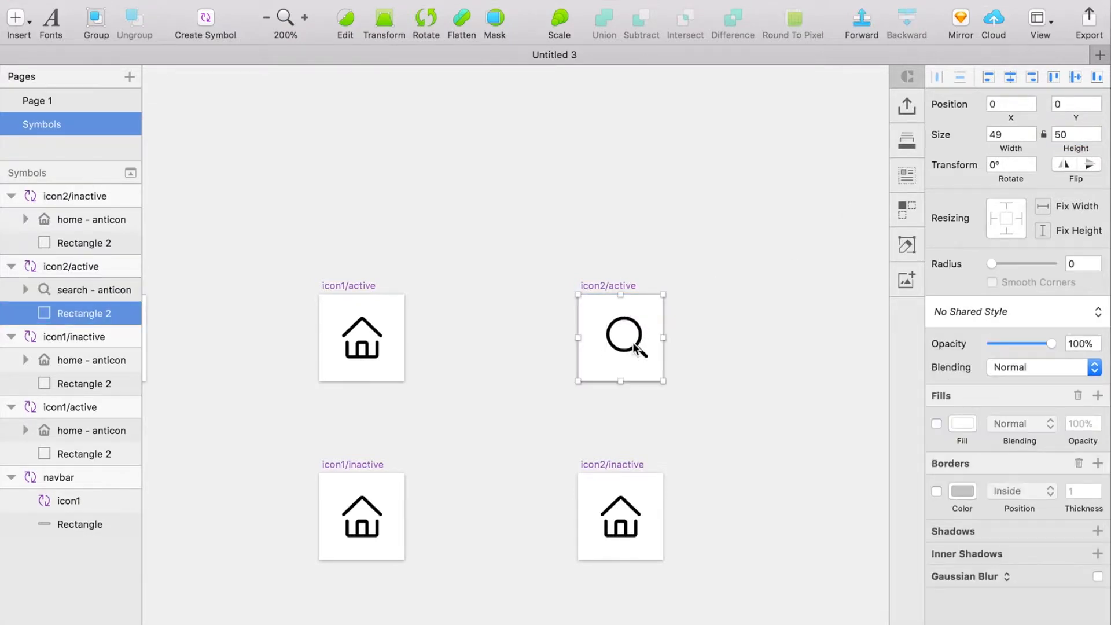
drag(636, 344, 630, 342)
- Replace the home icon in the icon2/inactive symbol with a copy of the search icon from icon2/active
scroll(630, 342, down, 2)
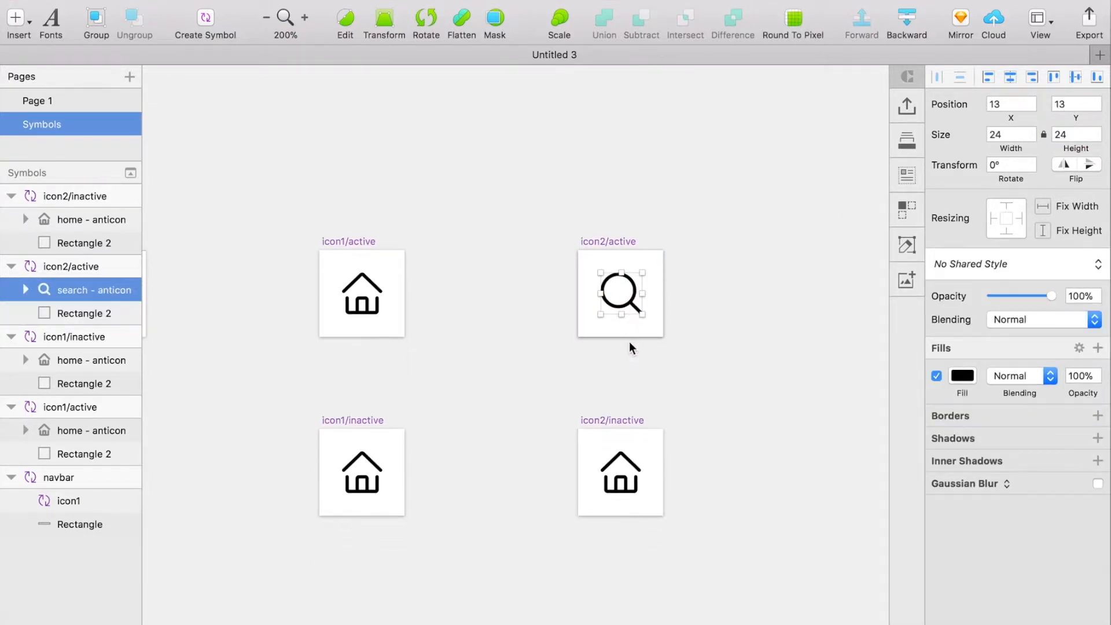
scroll(630, 342, down, 5)
click(627, 386)
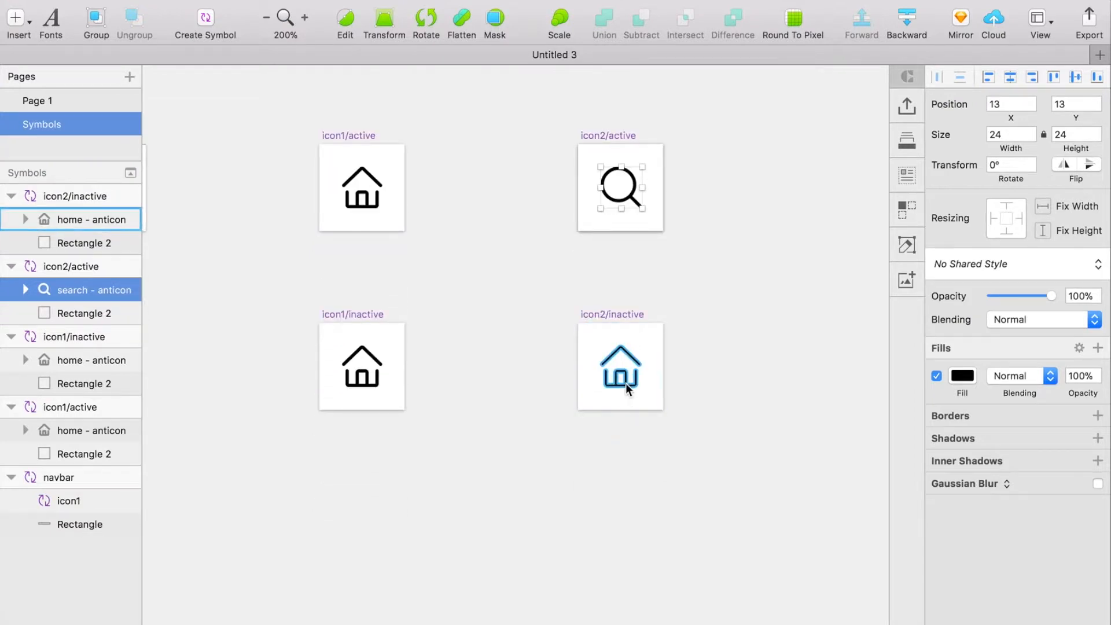
key(Delete)
click(597, 312)
key(cmd+v)
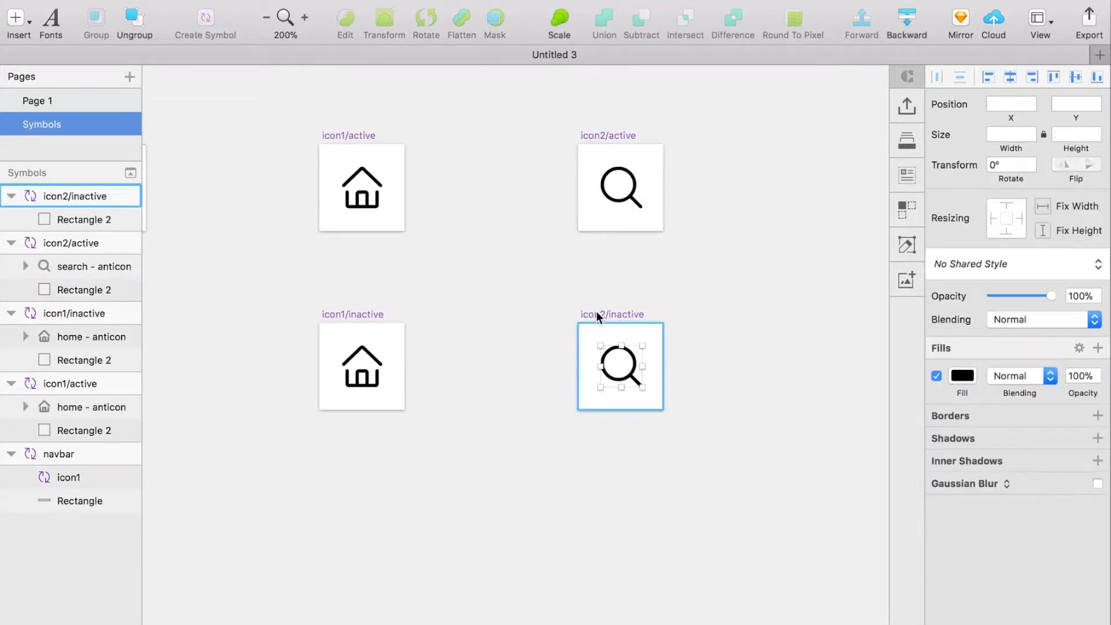
- Copy the icon2/active and icon2/inactive symbols and paste the pair beside the originals
click(712, 258)
scroll(712, 258, up, 1)
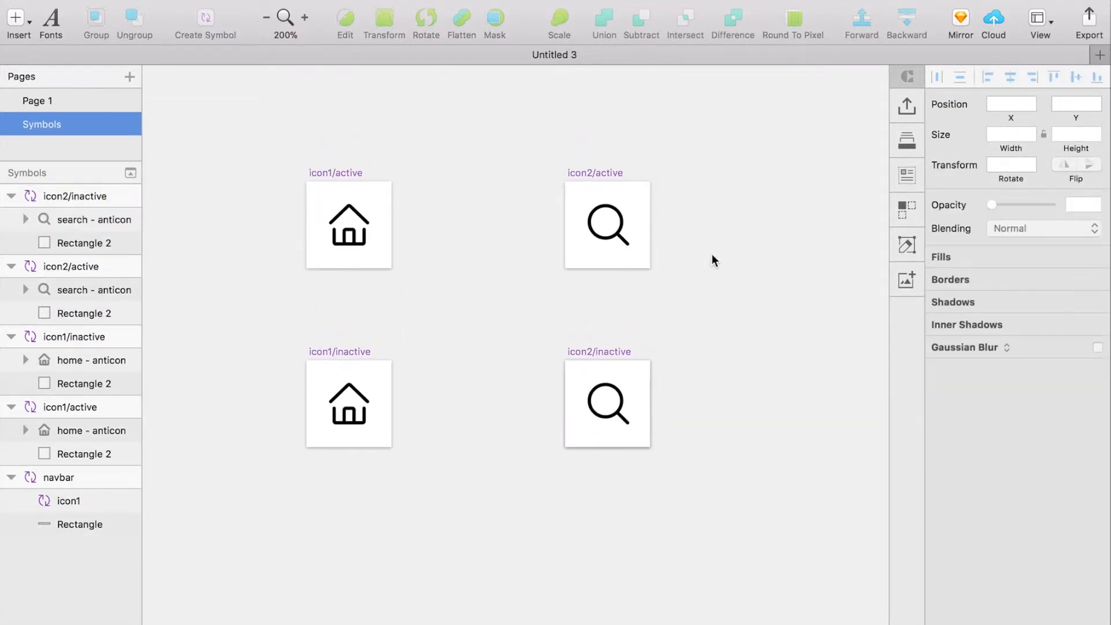
click(619, 172)
shift+click(599, 353)
key(super+c)
click(661, 101)
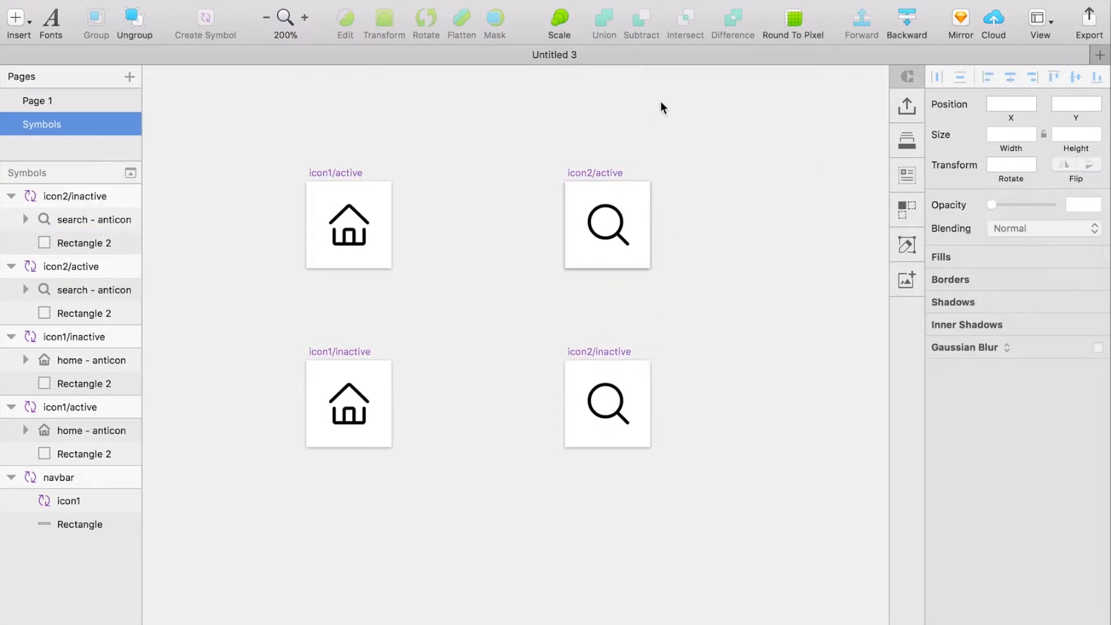
key(super+v)
scroll(661, 152, right, 2)
scroll(661, 152, left, 2)
- Rename the pasted symbols as icon3/active and icon3/inactive
click(549, 186)
double_click(74, 266)
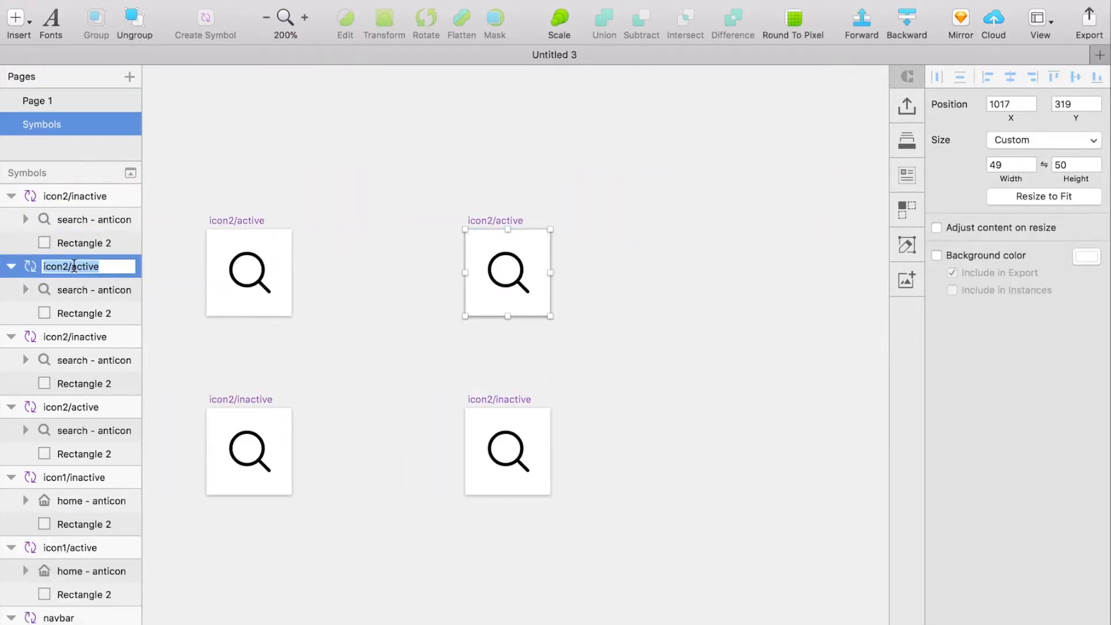
text(3)
click(73, 197)
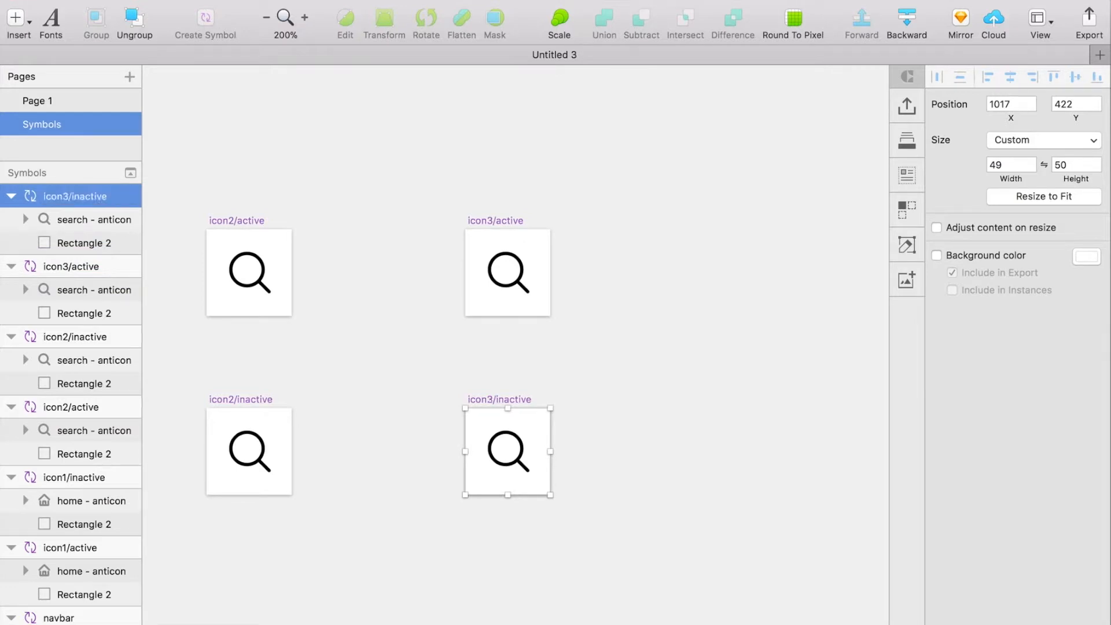
- Delete the search icons from the icon3/active and icon3/inactive symbols
click(518, 281)
shift+click(509, 454)
key(BackSpace)
- Insert the area-chart icon from the anticon icon font and centre it inside icon3/active
click(506, 226)
click(446, 1)
mouse_move(492, 95)
mouse_move(683, 95)
click(874, 160)
scroll(527, 306, down, 1)
click(346, 299)
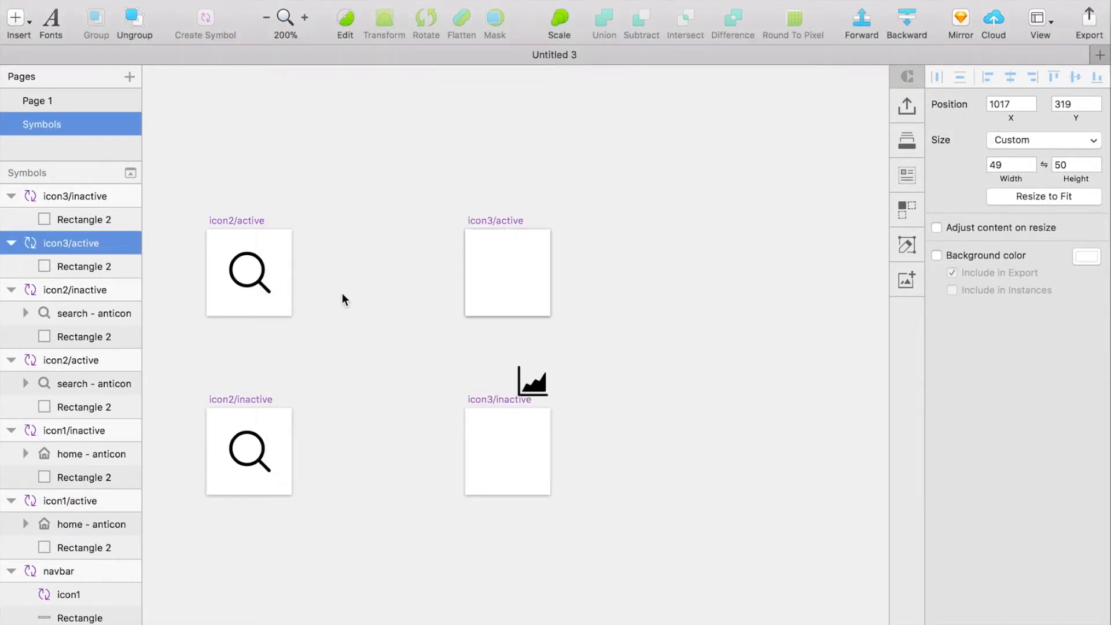
click(232, 1)
click(293, 273)
drag(521, 281, 515, 276)
- Copy the area-chart icon from icon3/active into the icon3/inactive symbol
key(super+c)
click(503, 400)
key(super+v)
scroll(590, 371, left, 1)
- Duplicate the icon3/active and icon3/inactive symbols and rename the copies as icon4/active and icon4/inactive
click(538, 397)
shift+click(544, 220)
key(super+d)
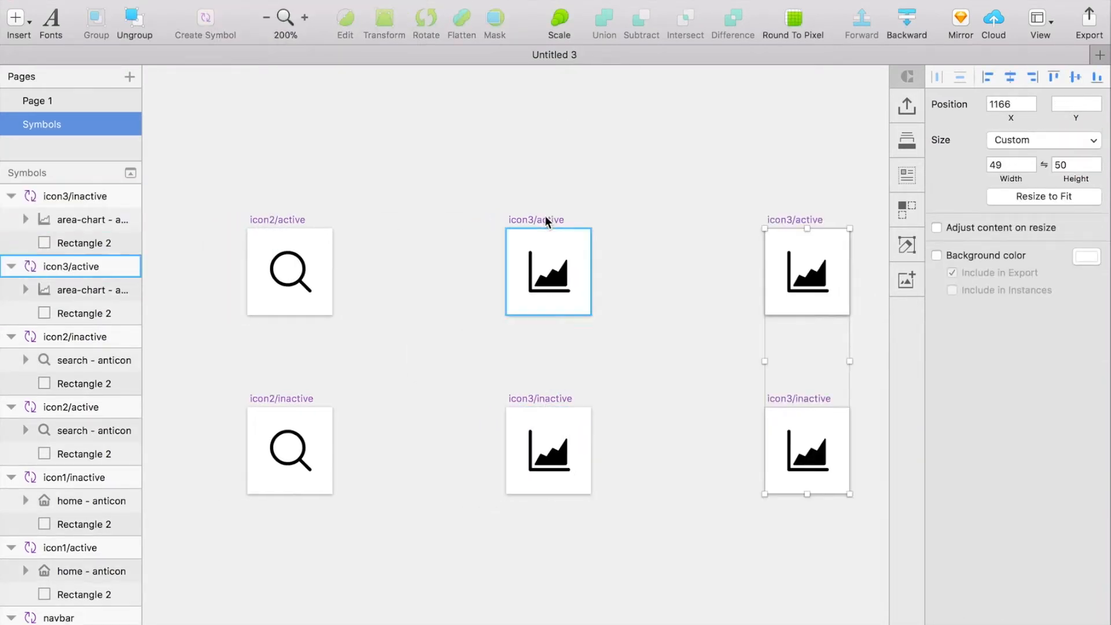
scroll(546, 220, right, 2)
double_click(86, 266)
text(icon4/active)
double_click(70, 196)
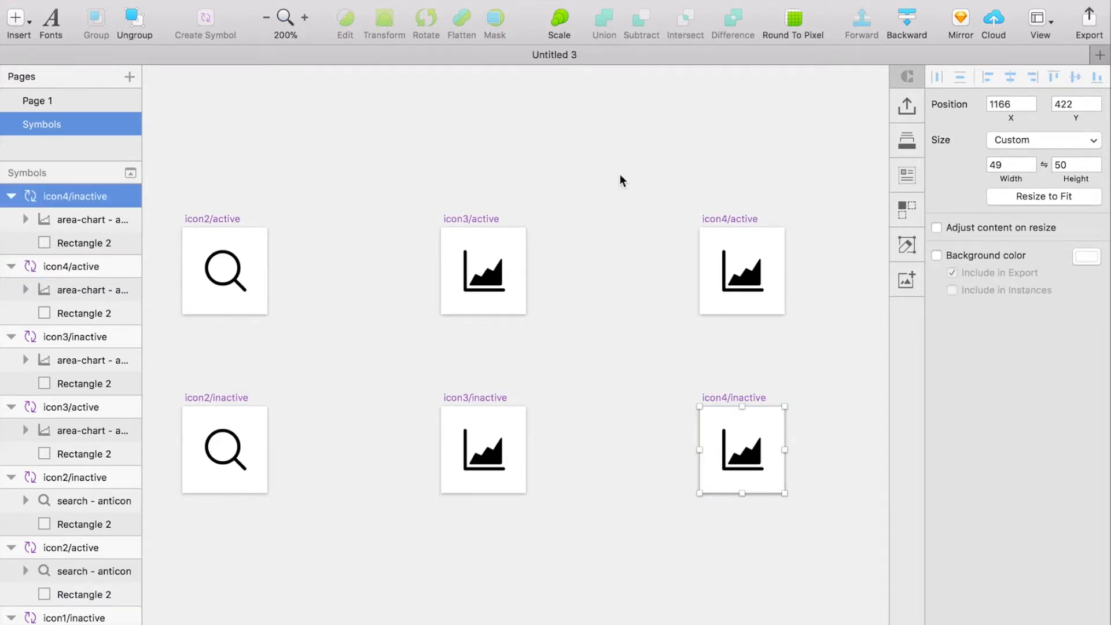
- Delete the area-chart icons from the icon4/active and icon4/inactive symbols
scroll(621, 180, right, 3)
click(658, 281)
shift+click(661, 460)
key(BackSpace)
- Insert the smile-o icon from the anticon icon font and place it inside icon4/active
click(650, 220)
click(437, 0)
mouse_move(515, 98)
mouse_move(712, 97)
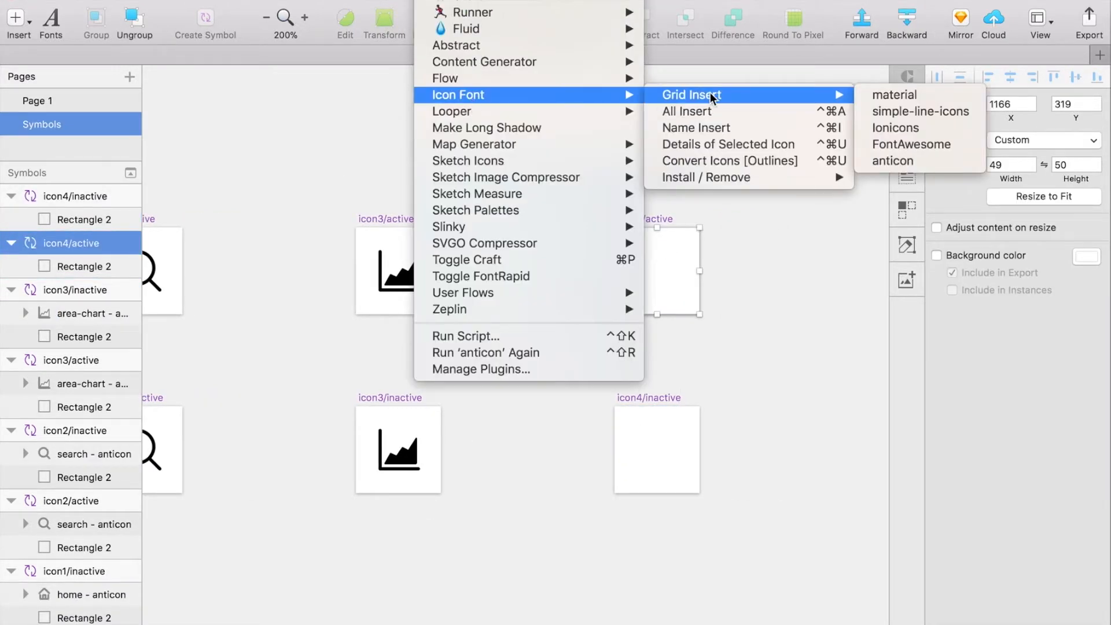
click(893, 160)
scroll(615, 287, down, 5)
click(681, 242)
drag(542, 382, 666, 265)
- Resize the smile-o icon to 24 × 24 and centre it in icon4/active
click(242, 0)
text(24)
key(Return)
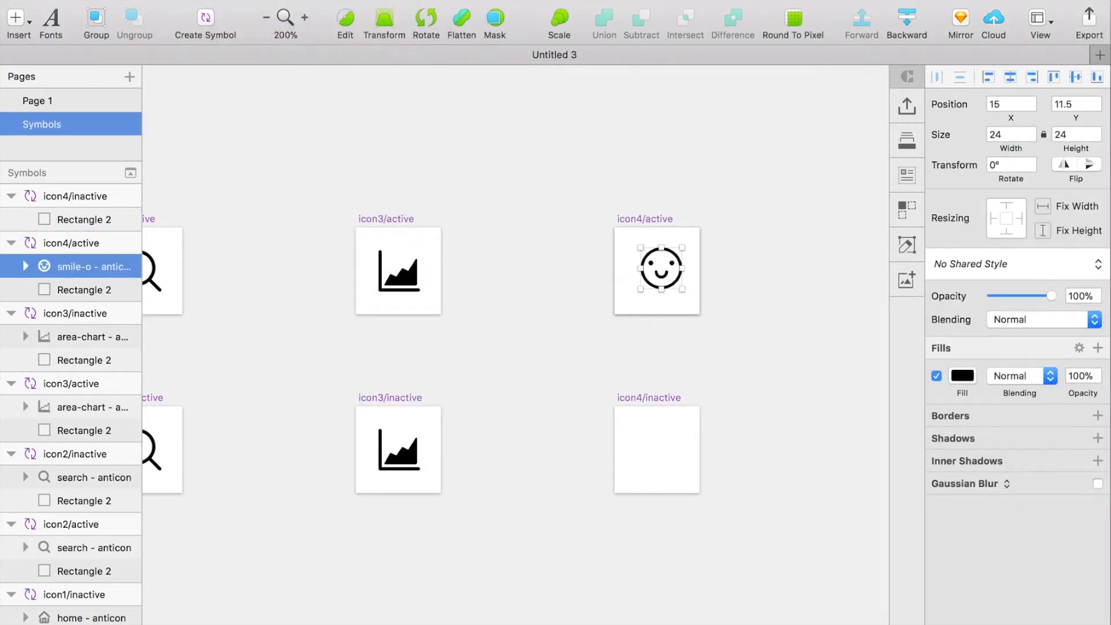
click(663, 282)
click(663, 282)
- Paste a copy of the smile-o icon into the icon4/inactive symbol
click(649, 397)
key(super+v)
key(Return)
key(Escape)
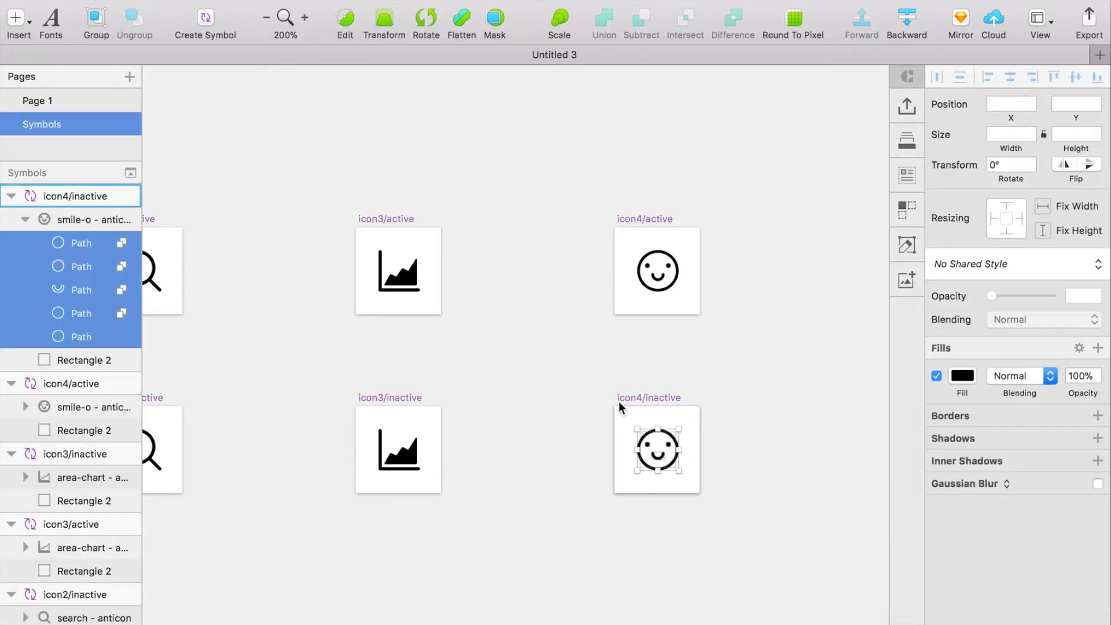
click(429, 374)
- Insert the icon2/active symbol into the navbar symbol and place it directly beside the home icon
scroll(429, 374, left, 10)
scroll(432, 374, left, 10)
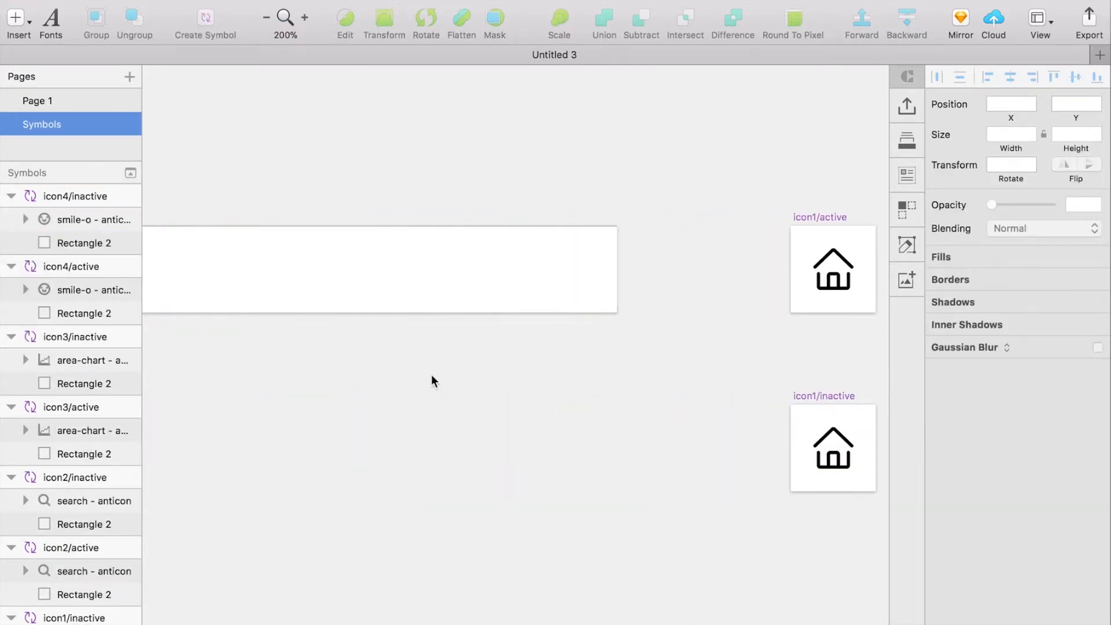
click(292, 269)
scroll(295, 267, up, 1)
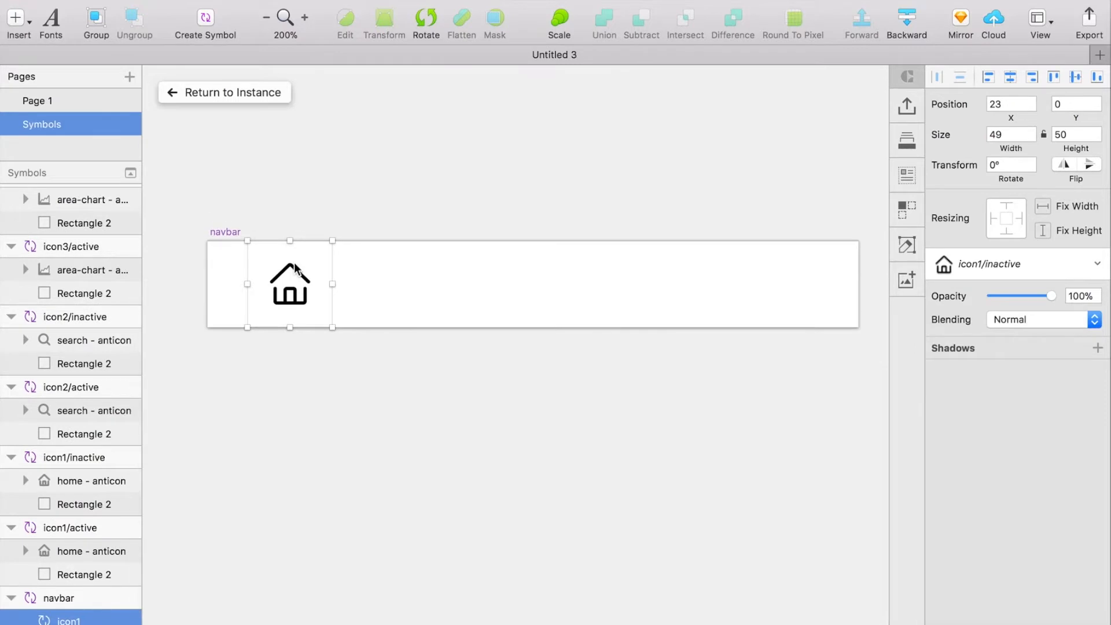
click(16, 18)
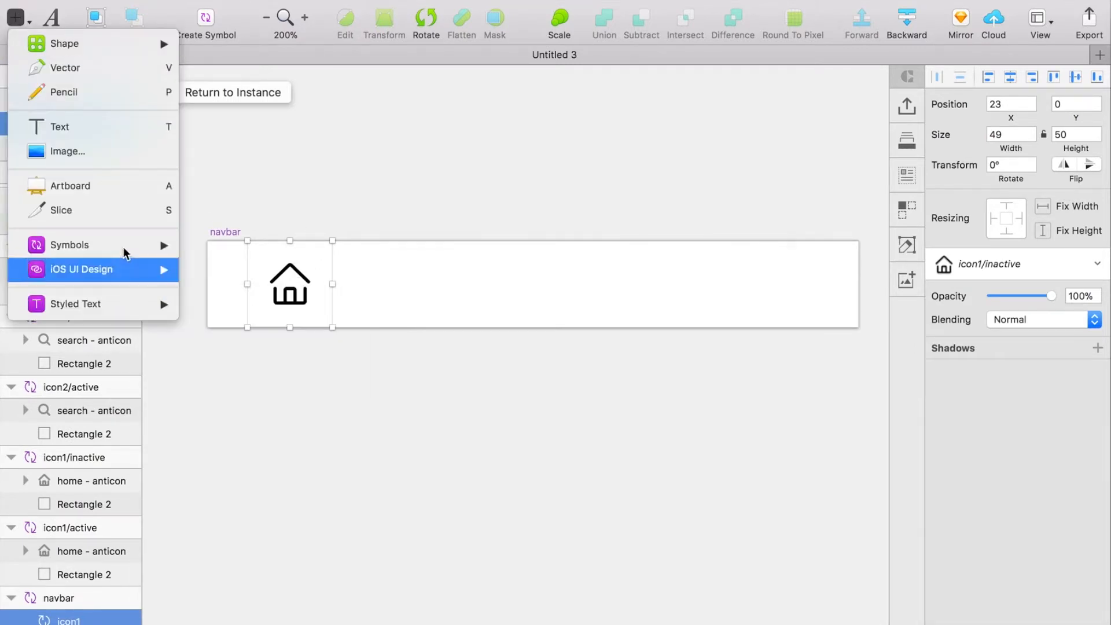
mouse_move(126, 246)
mouse_move(222, 254)
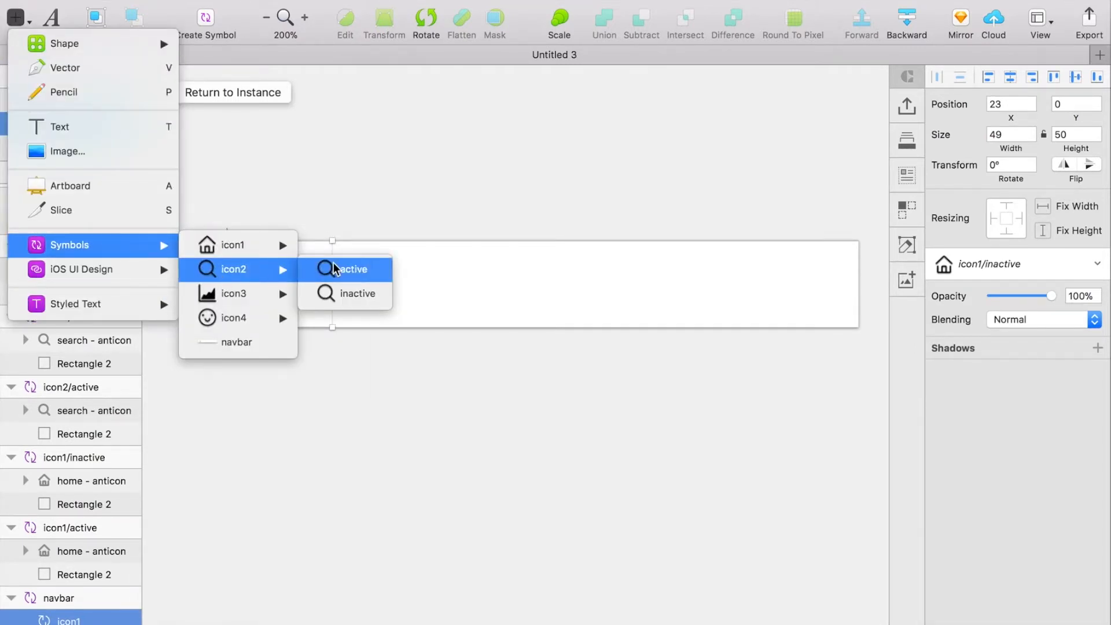
click(335, 270)
click(419, 282)
drag(418, 282, 377, 296)
- Shift the search symbol away from the home icon in the navbar to X 117, Y 0
key(shift+Right)
key(shift+Right)
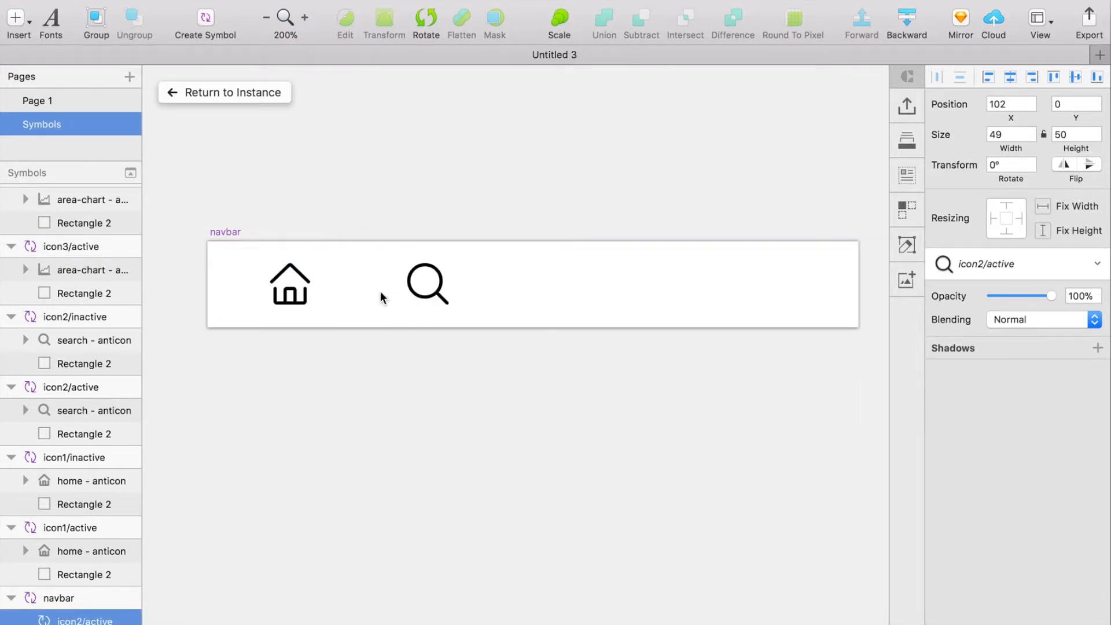
key(Right)
key(Right)
key(Right)
key(Right)
key(Right)
key(Right)
key(Right)
key(Right)
key(Right)
key(Right)
key(Right)
key(Right)
key(Right)
key(Right)
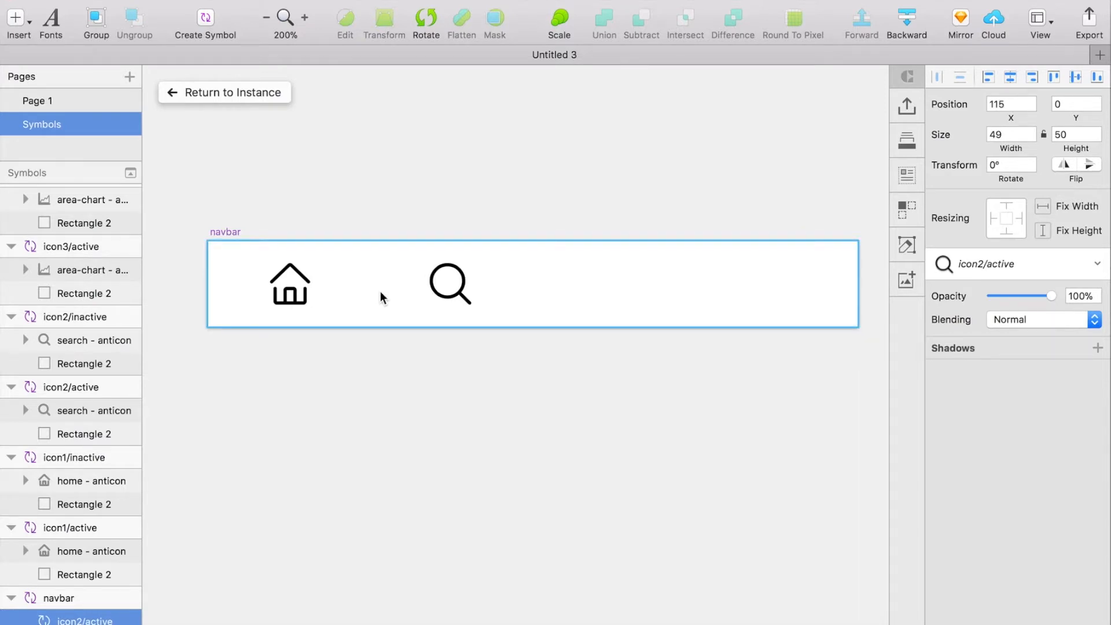
key(Right)
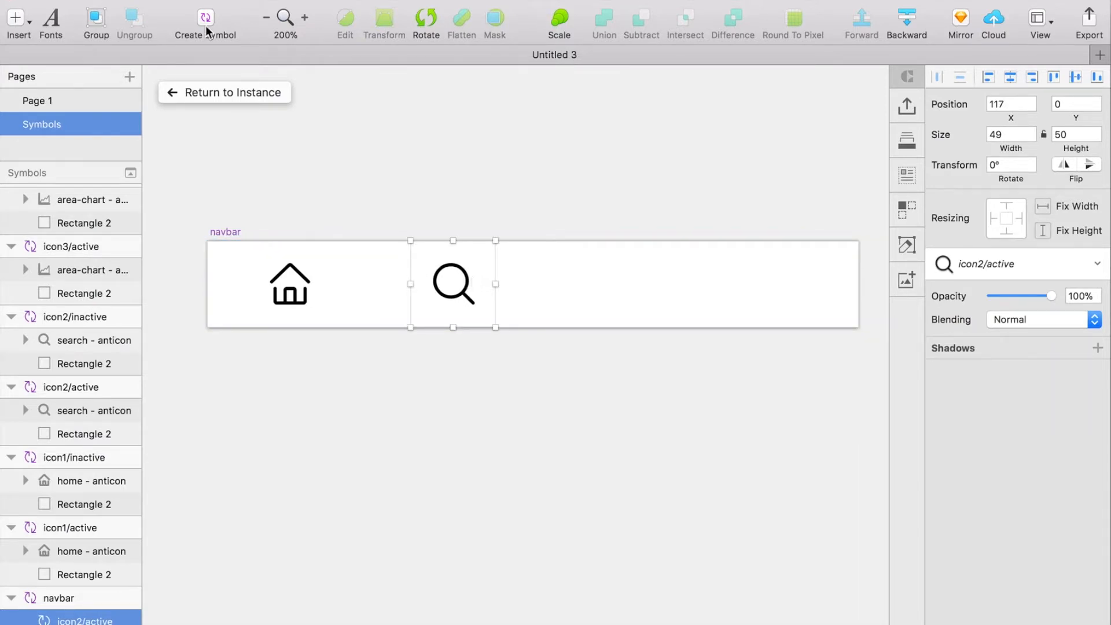
- Insert the icon3/active symbol into the navbar beyond the search icon at X 211, Y 0
click(19, 19)
mouse_move(93, 244)
mouse_move(266, 292)
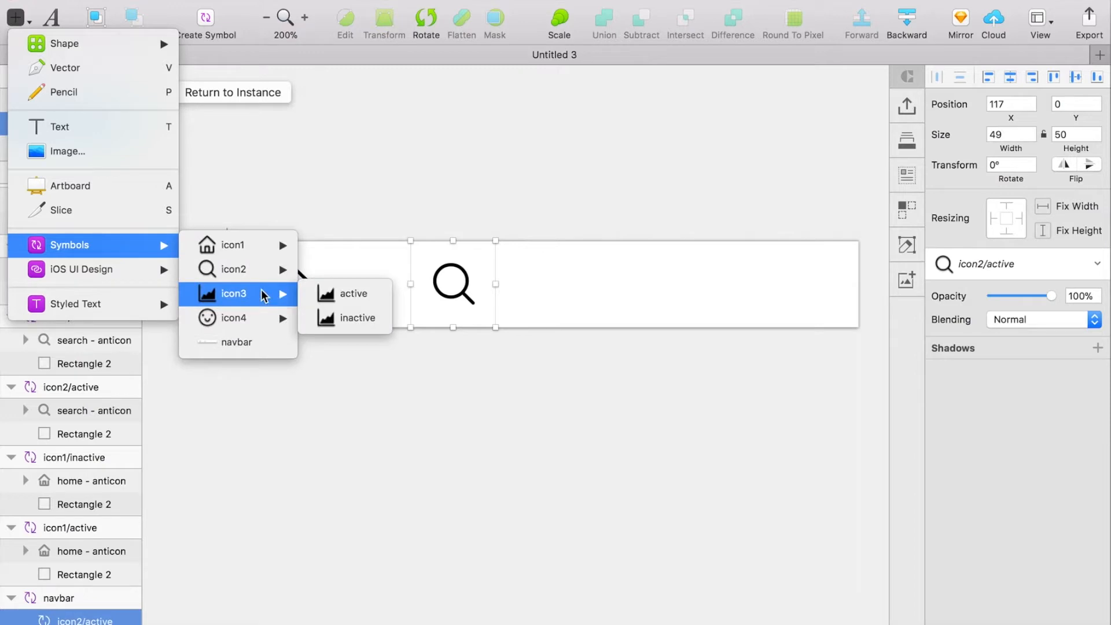
click(332, 297)
click(615, 280)
drag(630, 288, 633, 289)
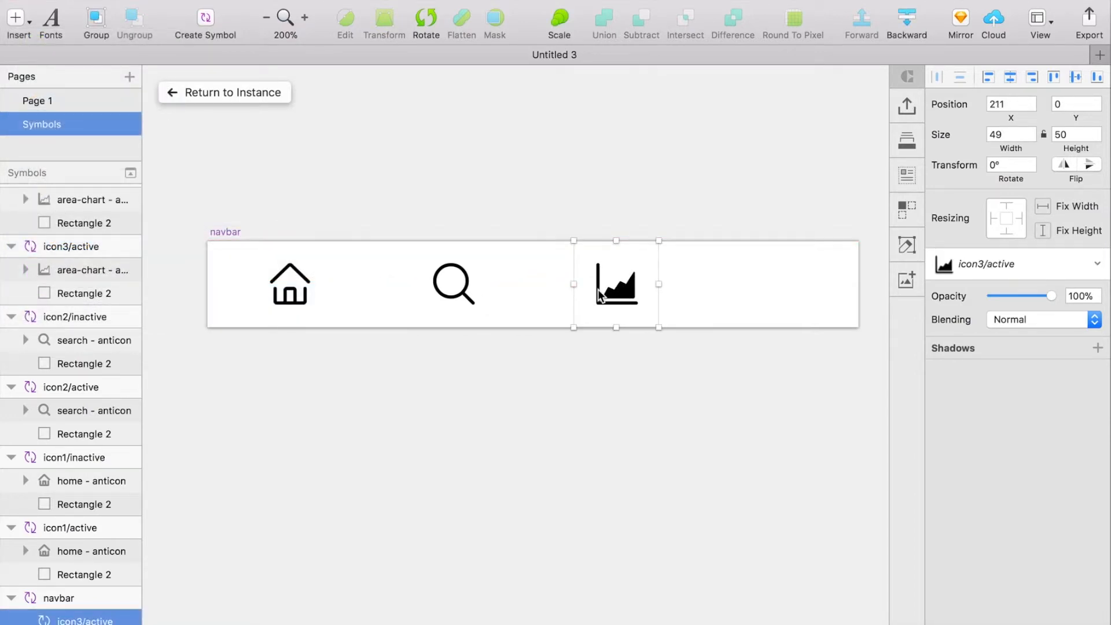
- Insert the icon4/active symbol into the navbar as the last icon after the chart, aligned with the others
click(26, 25)
mouse_move(87, 245)
mouse_move(270, 330)
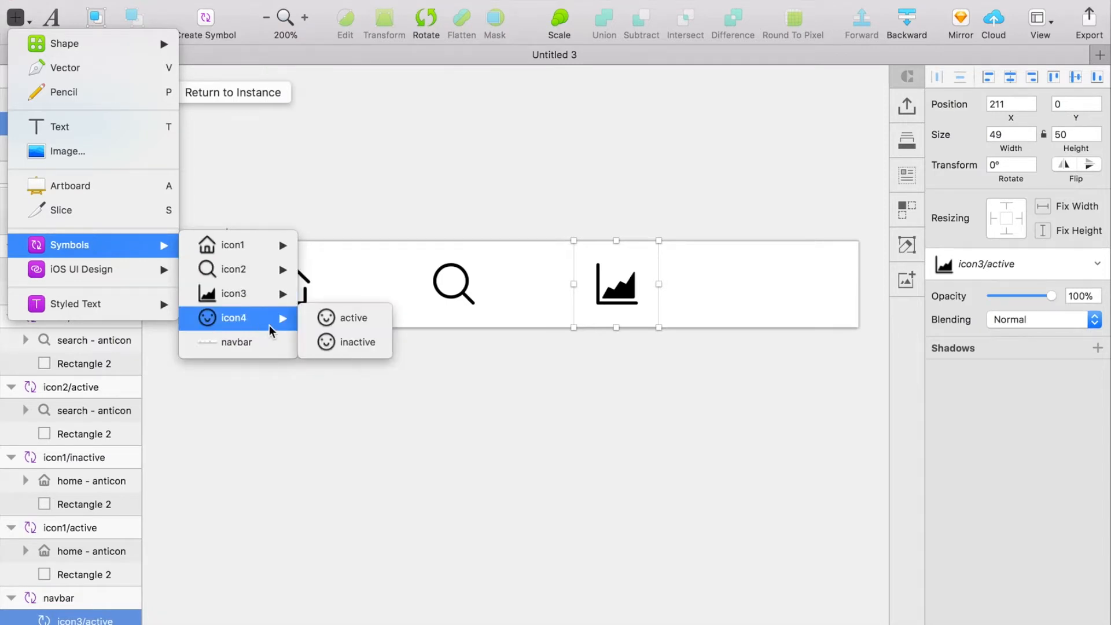
click(356, 319)
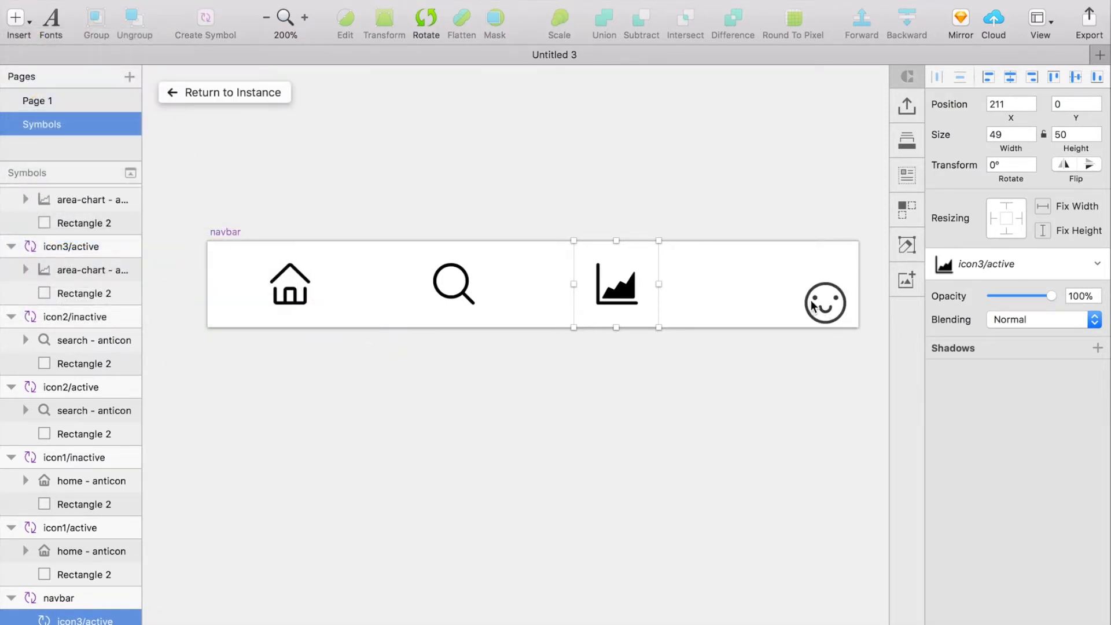
click(794, 297)
drag(794, 297, 771, 283)
- Adjust the spacing of the navbar icons, moving icon3/active to X 209 and icon4/active to X 302
click(470, 296)
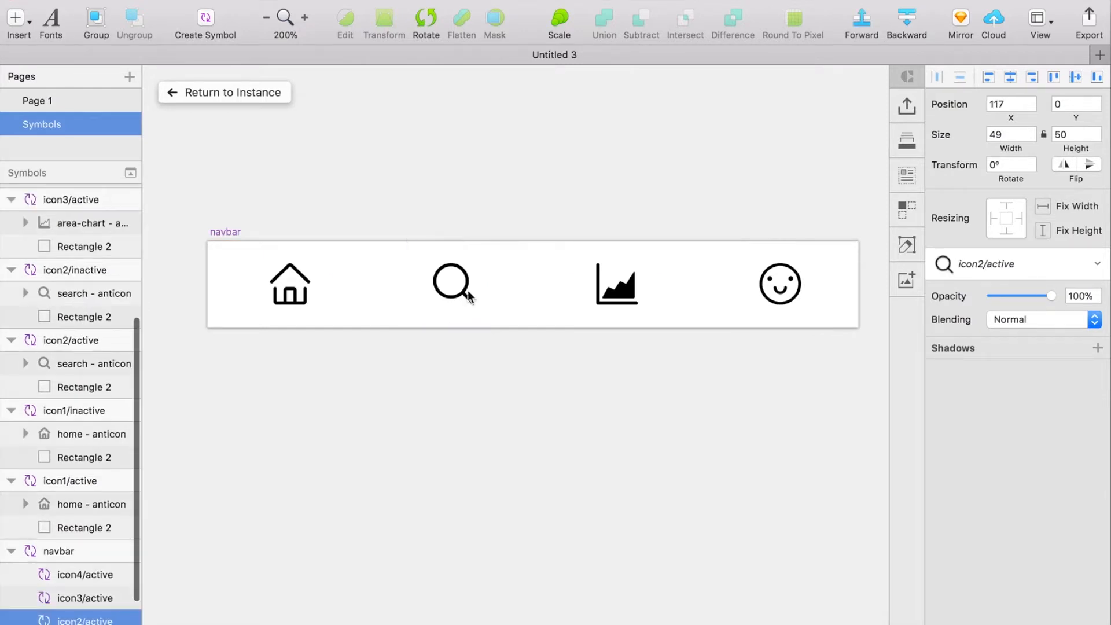
drag(601, 284, 596, 284)
click(747, 287)
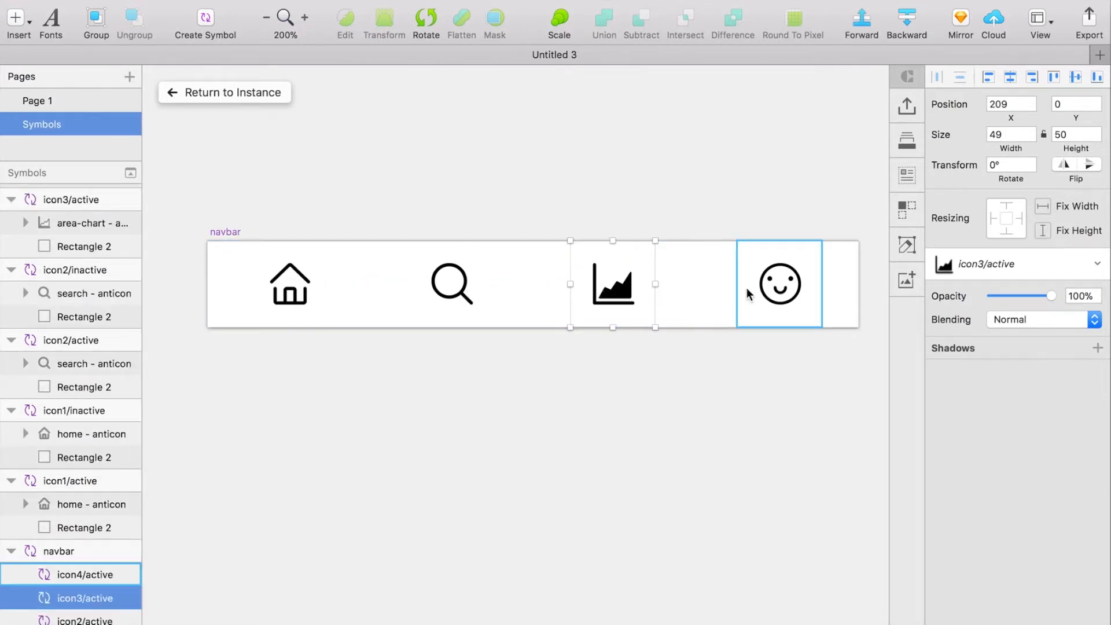
drag(751, 286, 747, 286)
scroll(672, 184, left, 2)
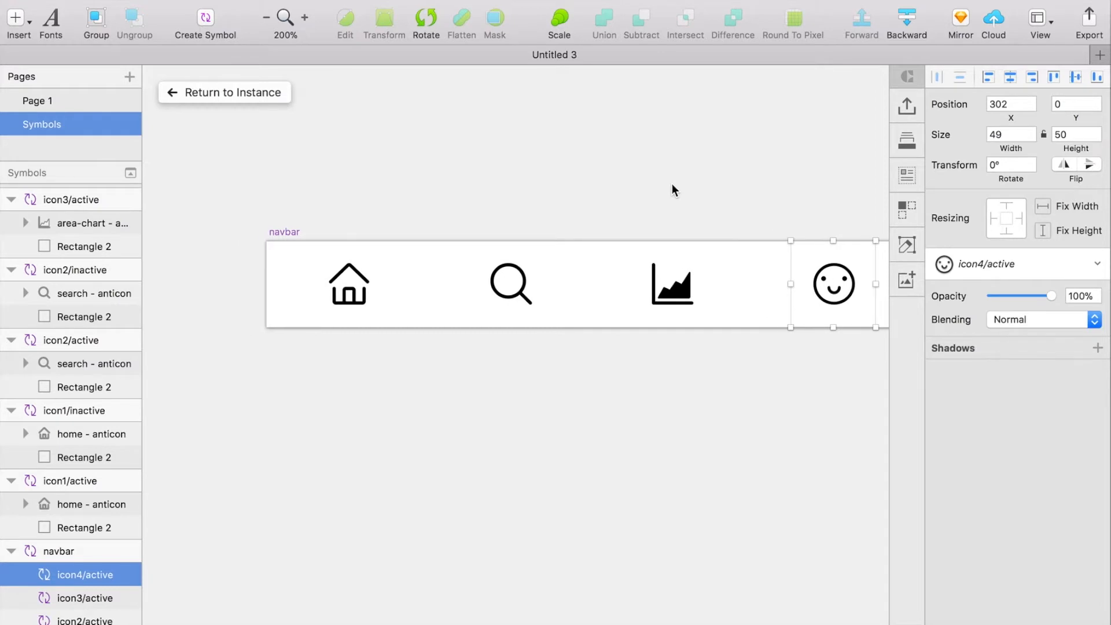
- Group the four icon symbols in the navbar and centre the group horizontally at X 24
scroll(672, 184, right, 4)
scroll(676, 179, down, 2)
click(675, 179)
scroll(661, 177, right, 1)
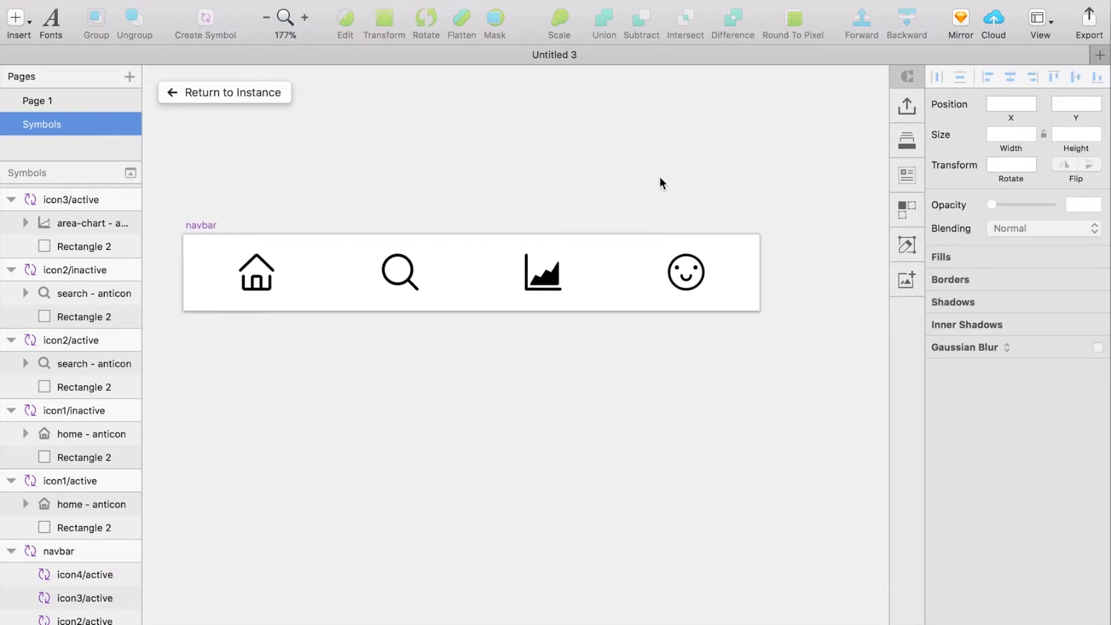
click(667, 240)
shift+click(533, 260)
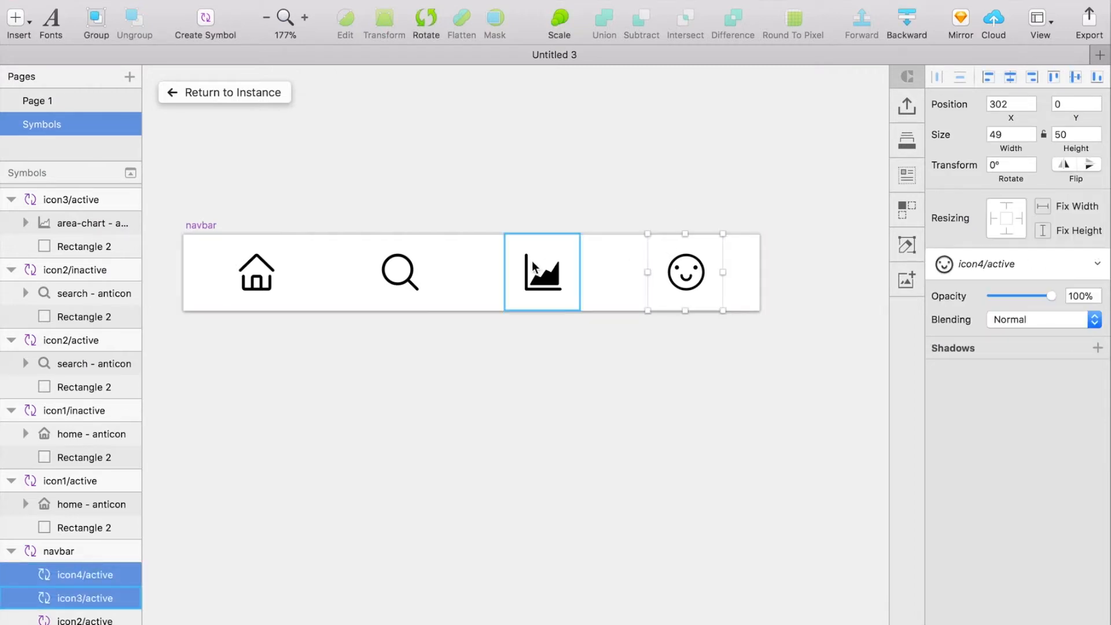
shift+click(414, 263)
shift+click(272, 263)
key(super+g)
click(329, 1)
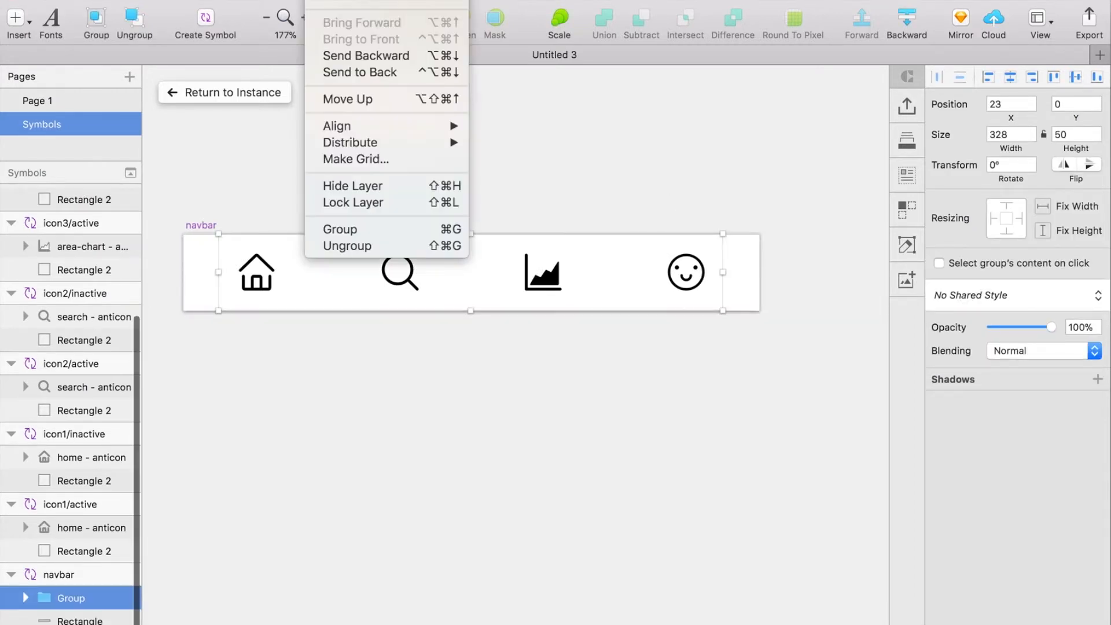
mouse_move(405, 126)
click(559, 141)
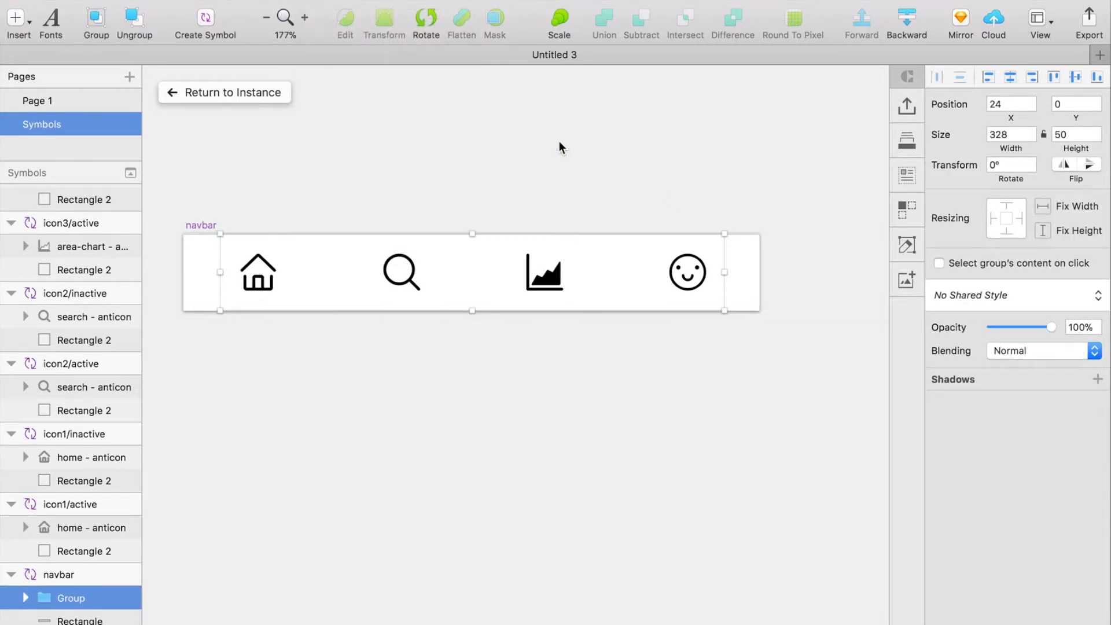
- Swap the navbar's search symbol to icon2/inactive and switch it back to icon2/active
scroll(559, 141, left, 2)
double_click(436, 283)
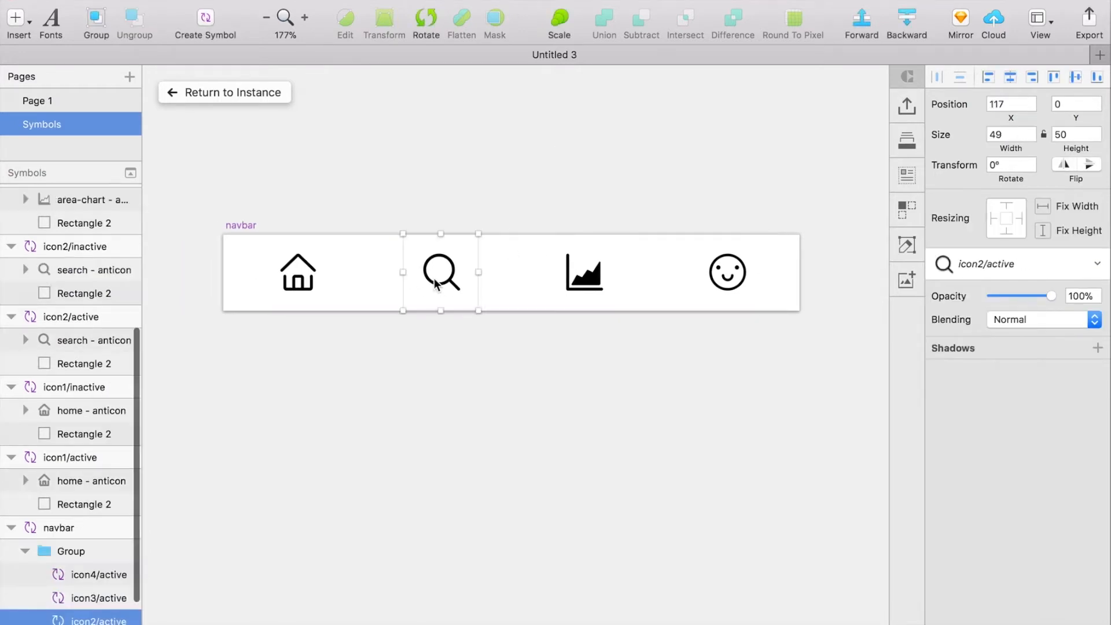
scroll(434, 279, right, 10)
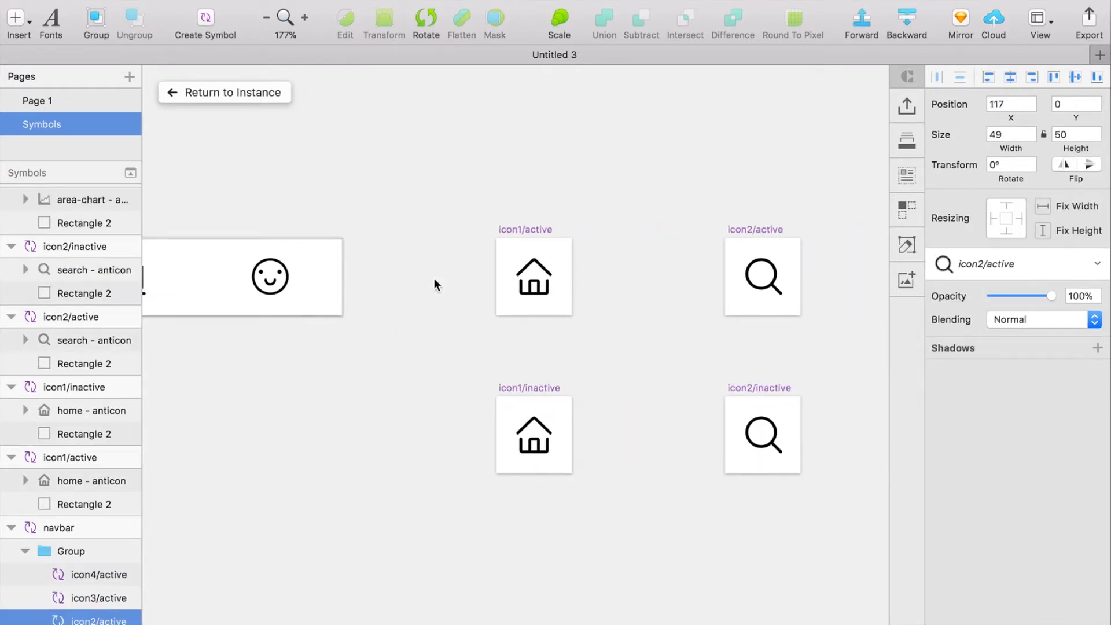
scroll(434, 278, left, 10)
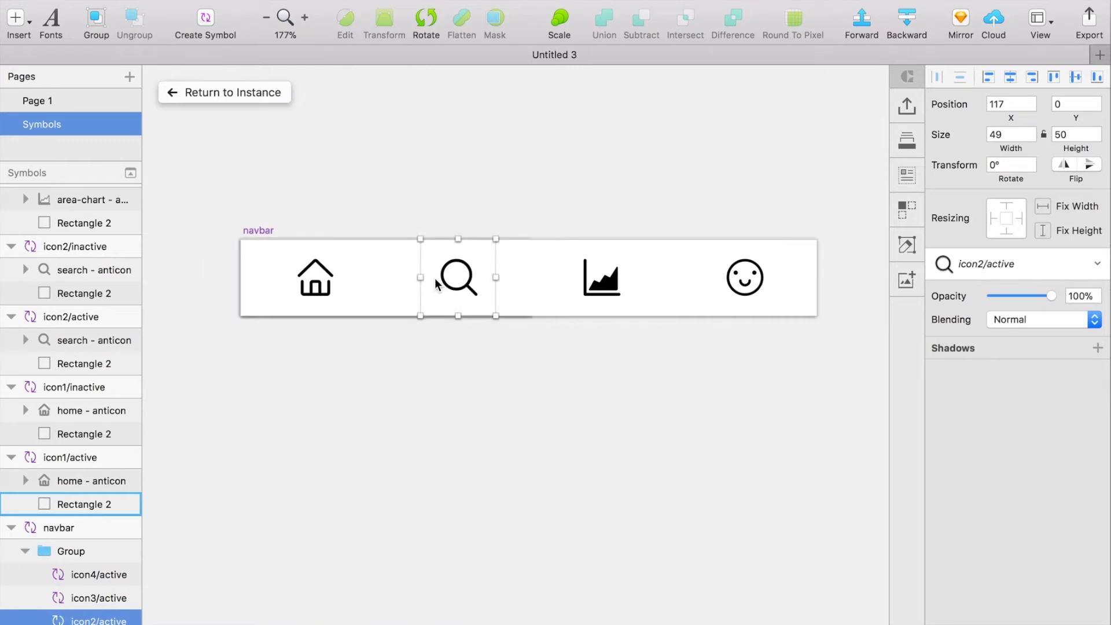
click(1049, 268)
click(993, 336)
click(1038, 268)
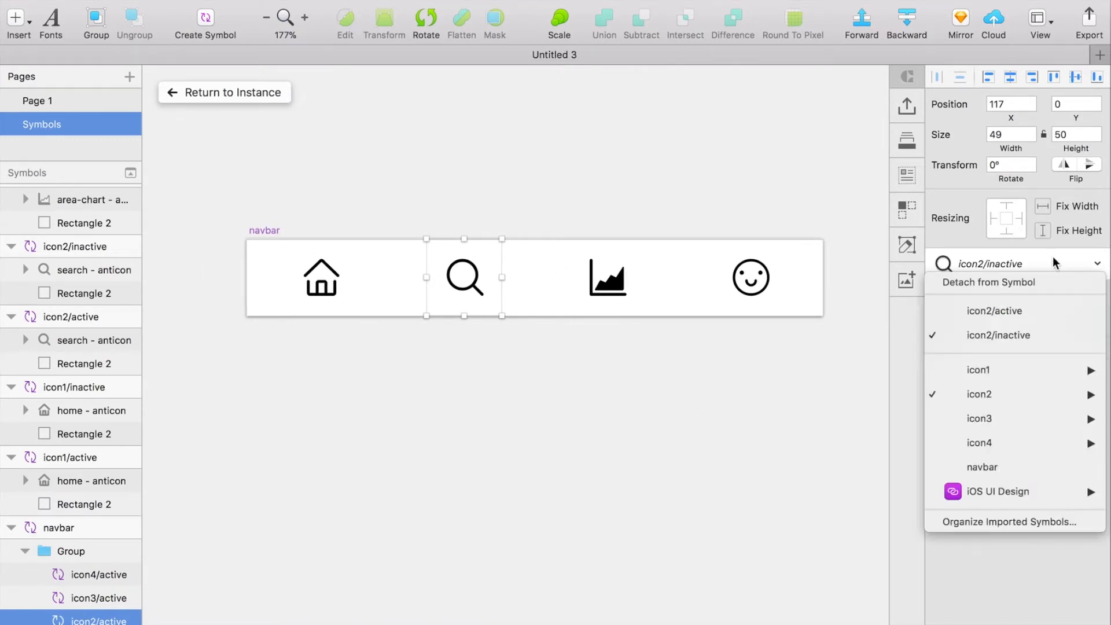
click(980, 309)
click(643, 429)
- Set the fill colour of the home icon in icon1/active to the red FF7474
scroll(643, 429, right, 10)
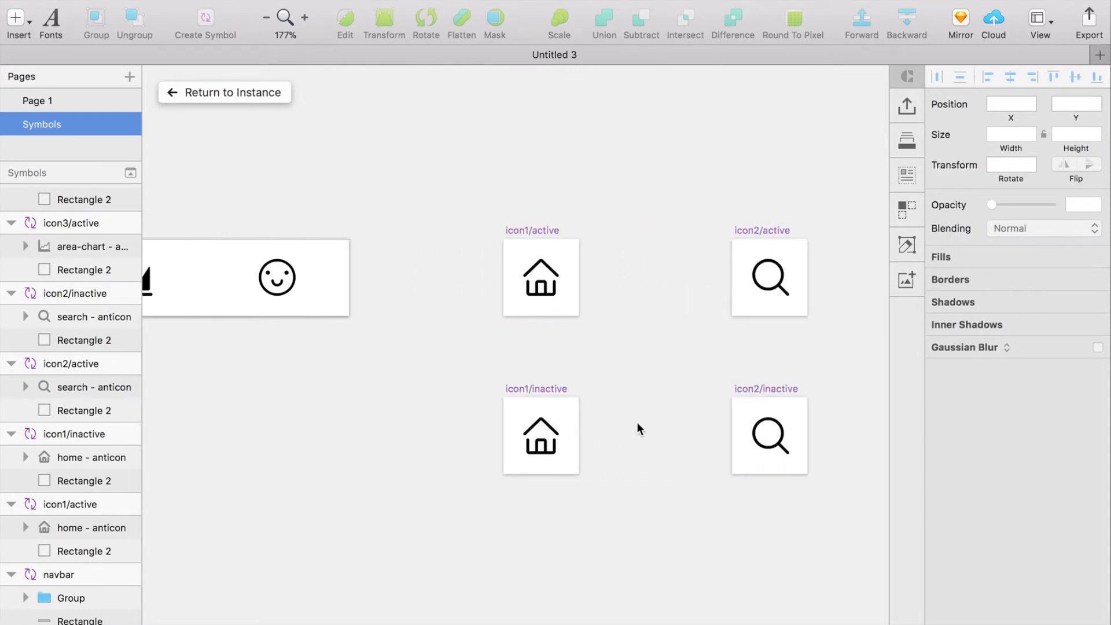
click(543, 292)
click(541, 288)
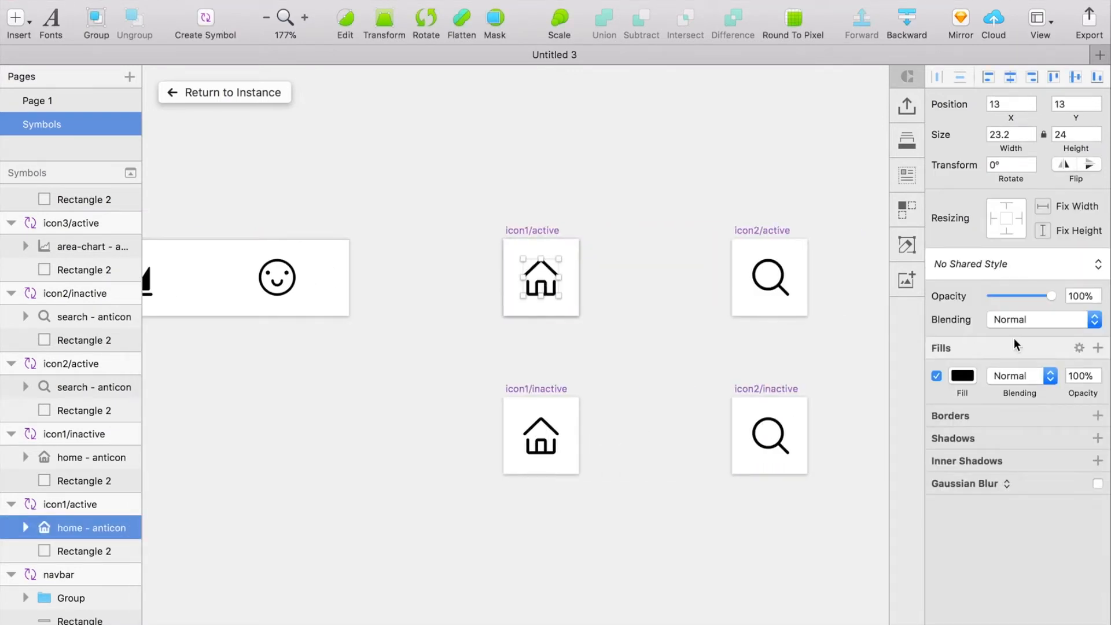
click(964, 383)
drag(1026, 474, 1025, 450)
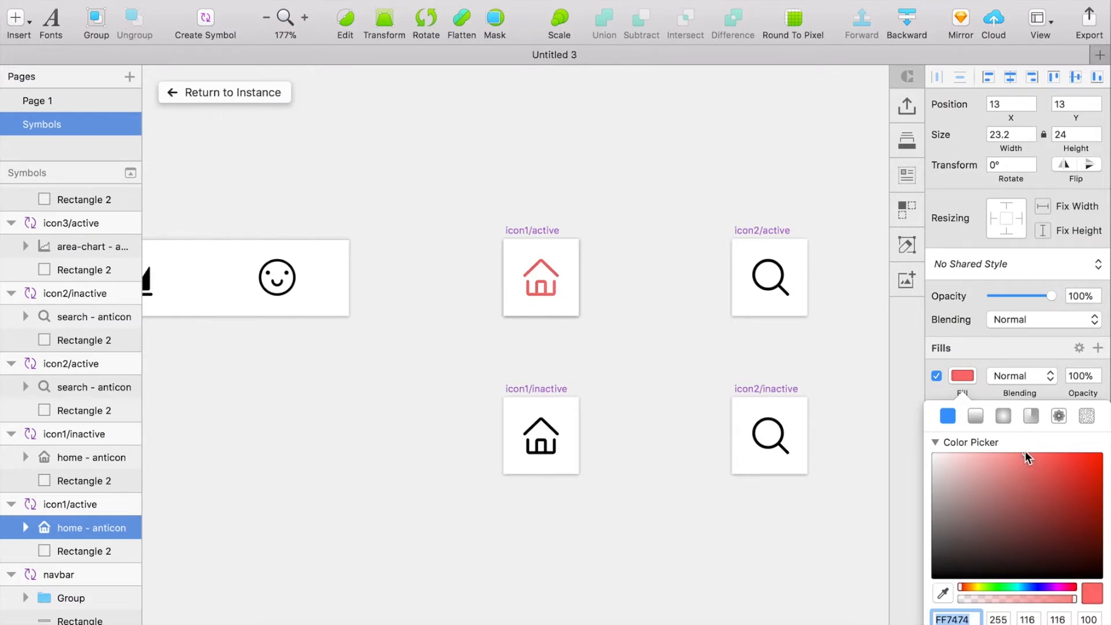
- Create a shared style named active-colour from the red home icon in icon1/active
scroll(958, 603, down, 2)
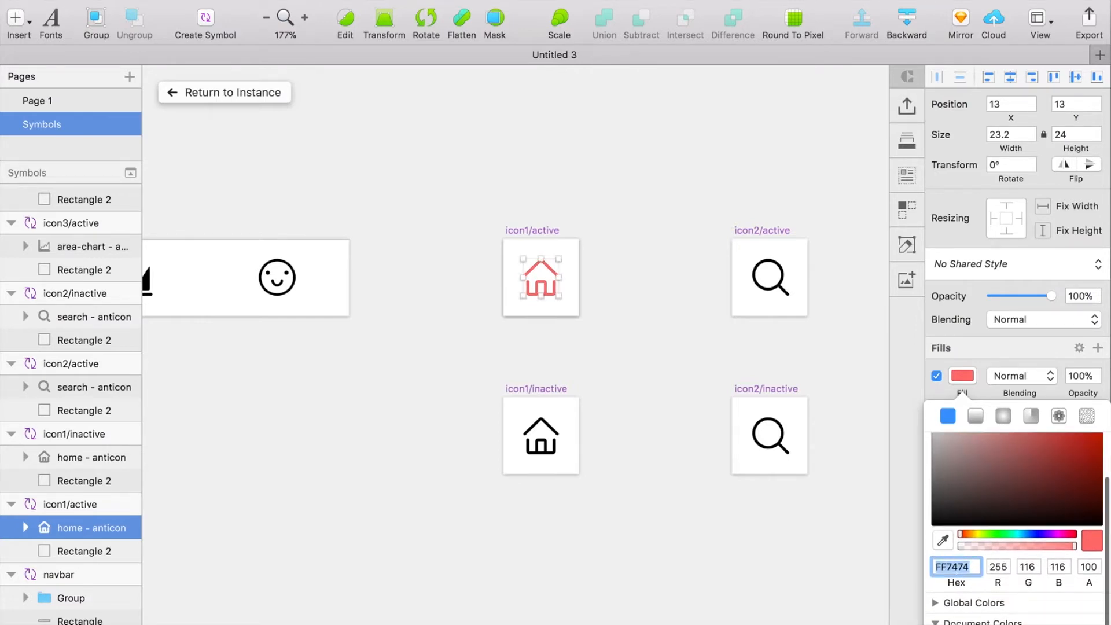
click(999, 264)
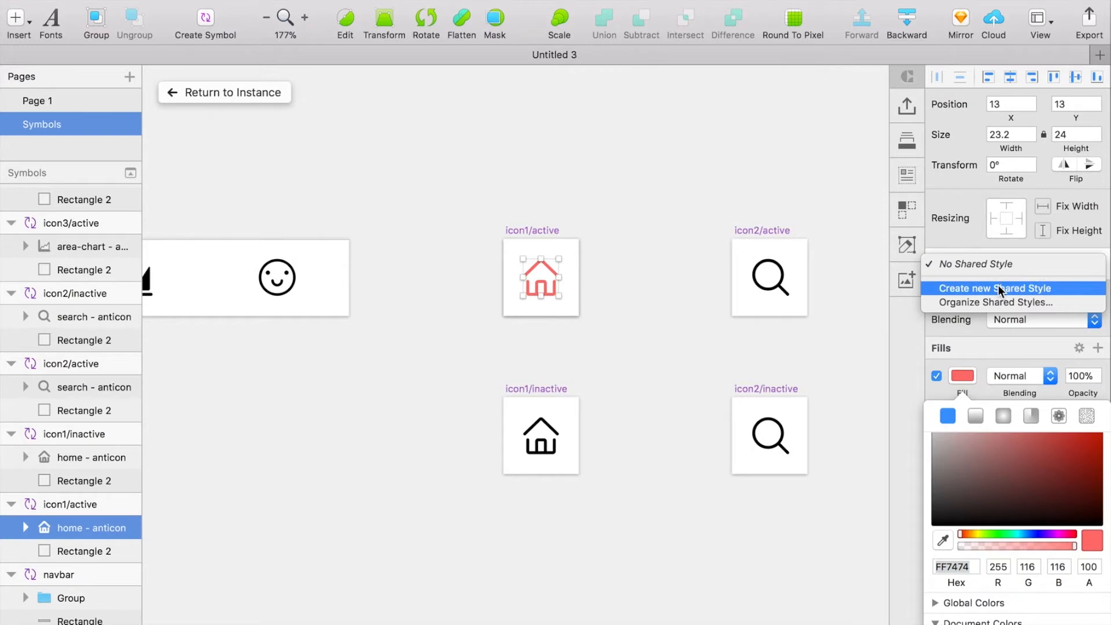
click(998, 286)
text(active-colour)
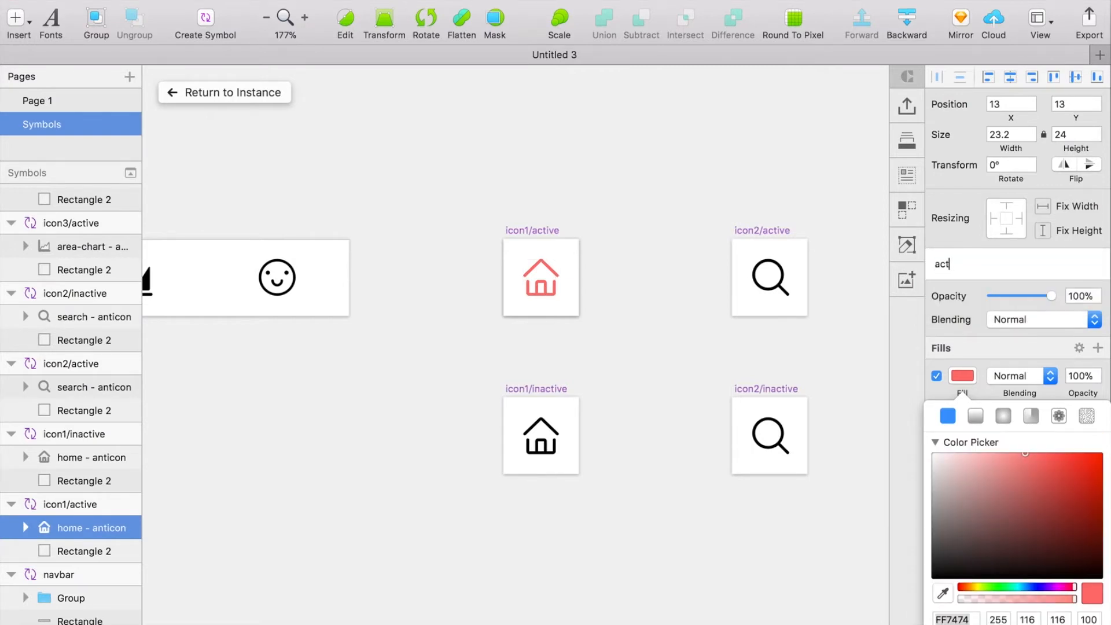
- Set the fill of the home icon in icon1/inactive to a mid grey
click(545, 449)
click(544, 450)
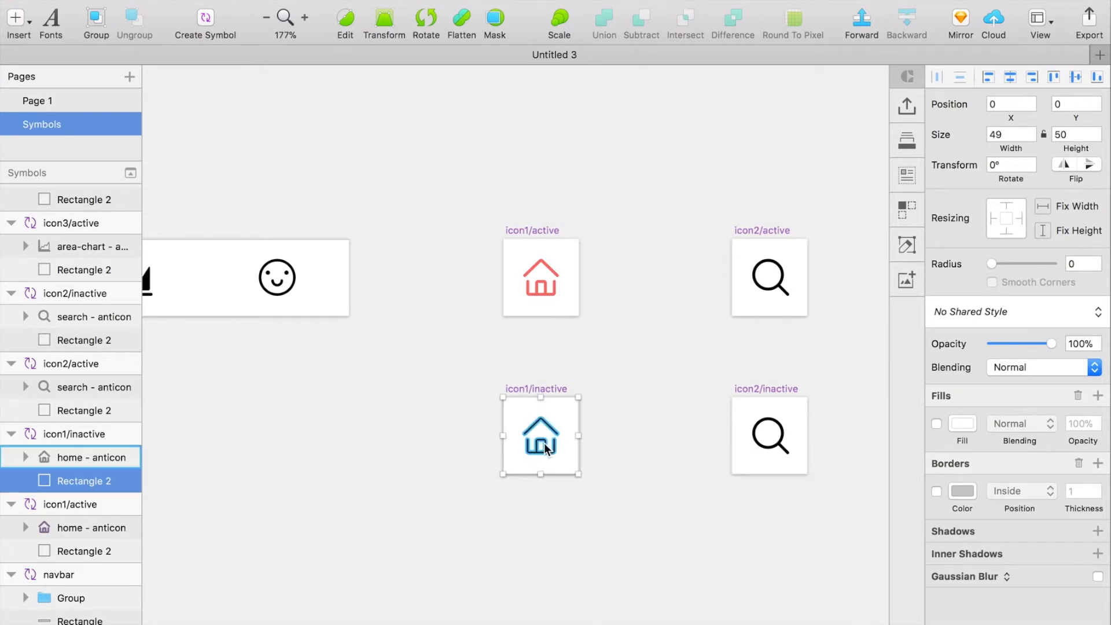
click(961, 377)
drag(963, 500, 930, 492)
click(994, 362)
- Create a shared style named inactive-colour from the grey home icon in icon1/inactive
click(992, 264)
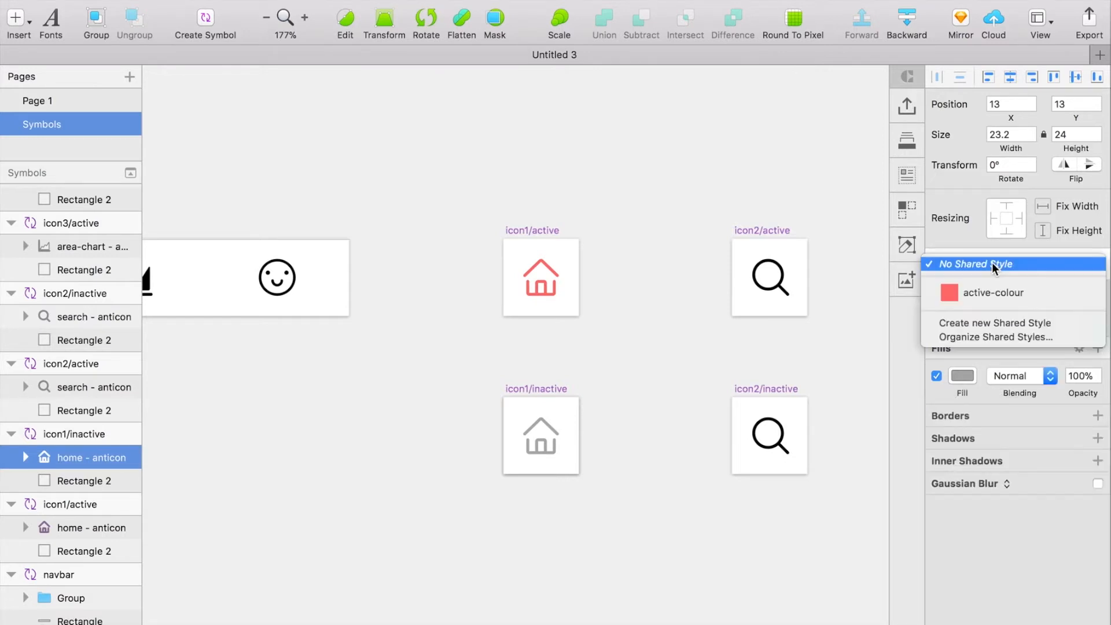
click(983, 322)
text(inact-v)
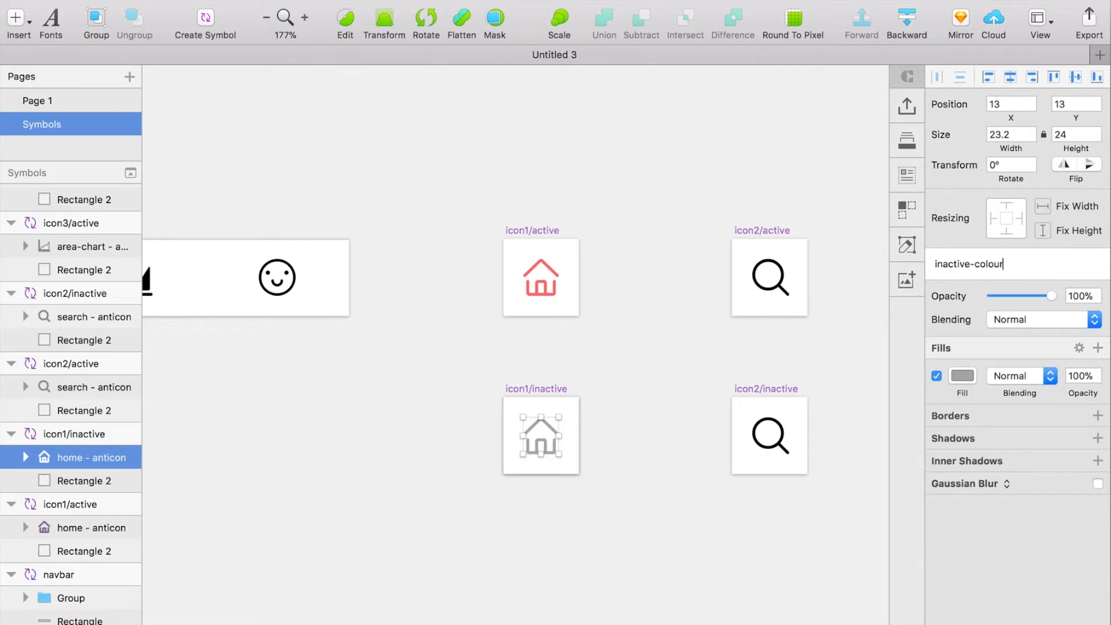
- Apply the active-colour style to the search icon in icon2/active and inactive-colour to the one in icon2/inactive
click(770, 277)
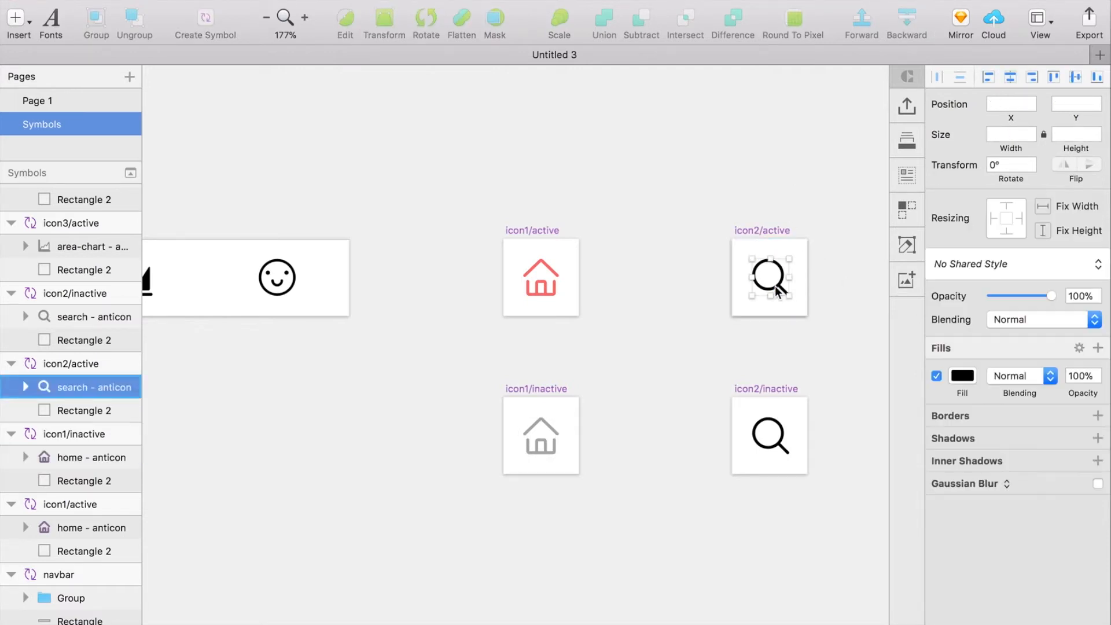
click(972, 264)
click(971, 307)
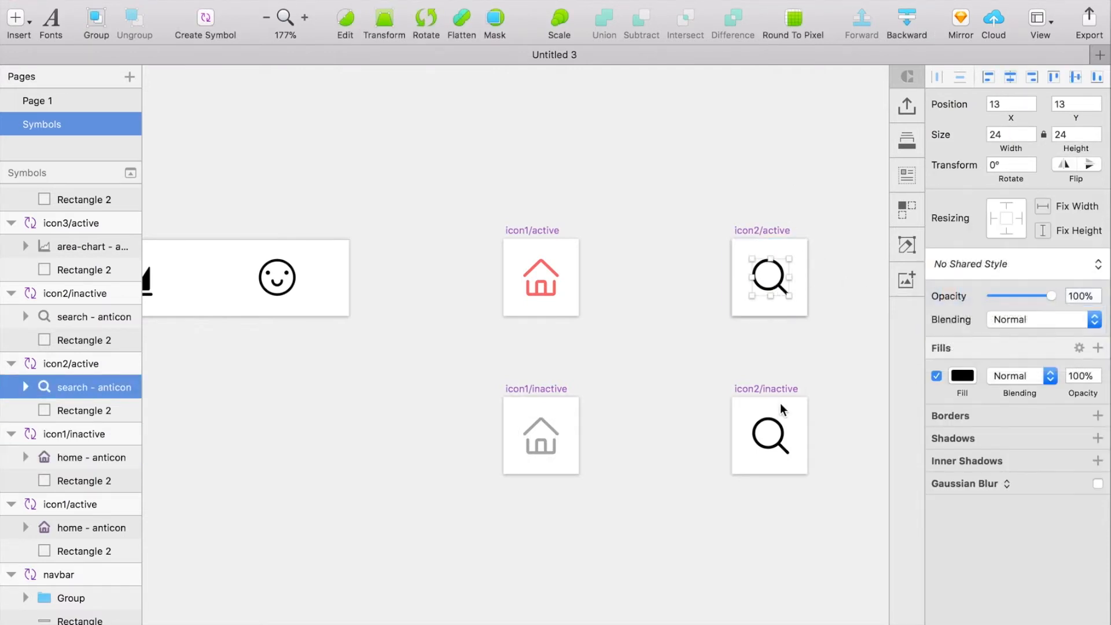
click(776, 447)
click(777, 444)
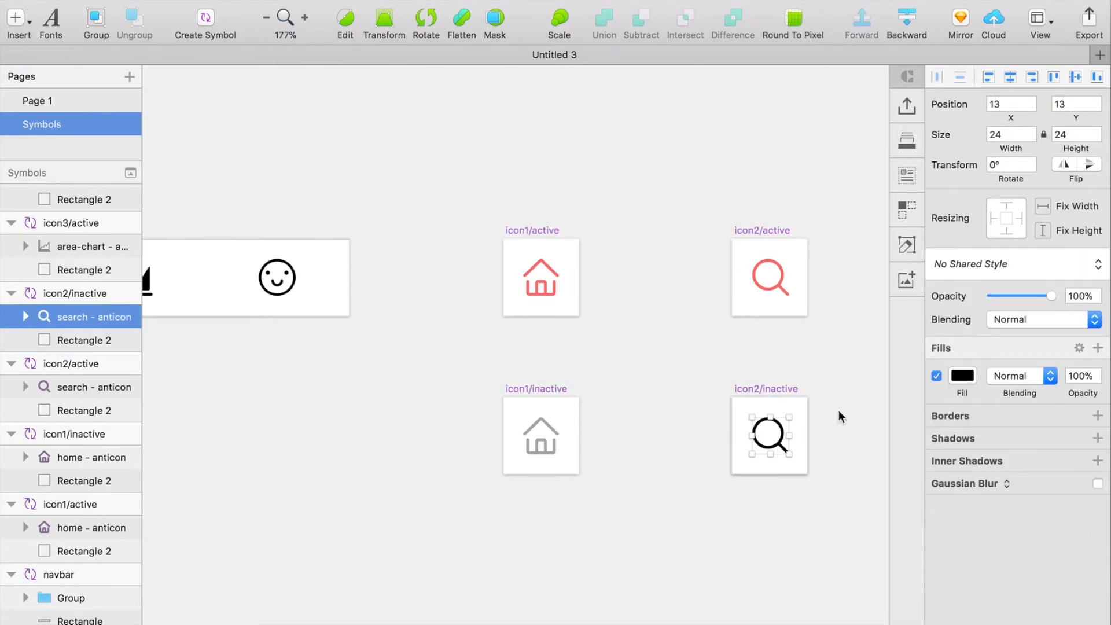
click(981, 269)
click(975, 319)
- Apply the active-colour style to the area chart icon in icon3/active and inactive-colour to the one in icon3/inactive
scroll(769, 370, right, 5)
click(748, 283)
click(748, 283)
click(1026, 265)
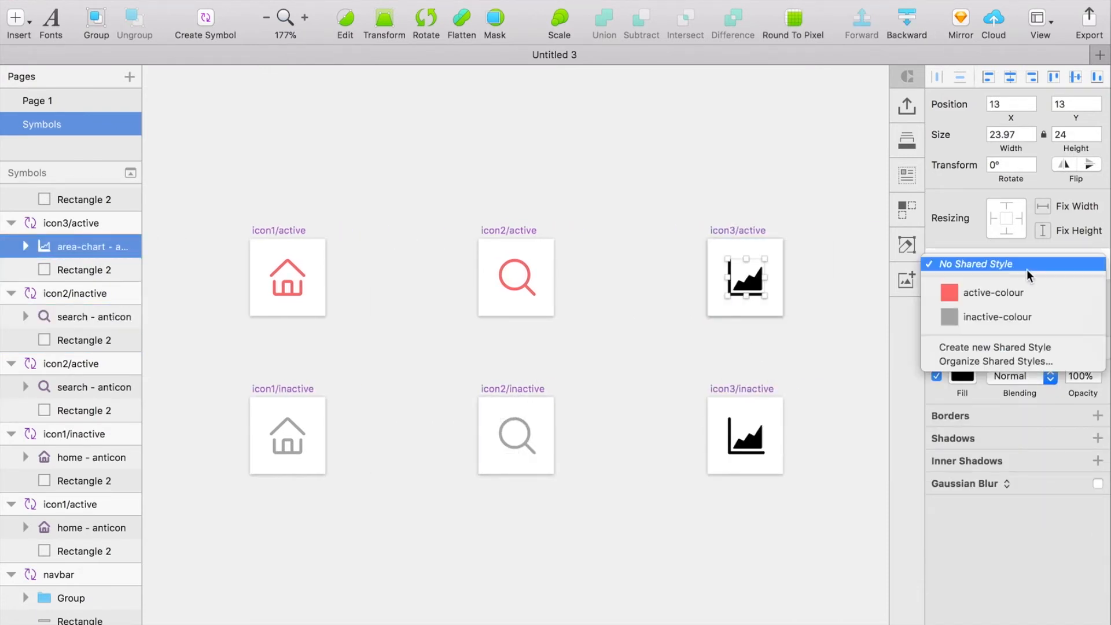
click(1010, 305)
double_click(764, 435)
click(980, 278)
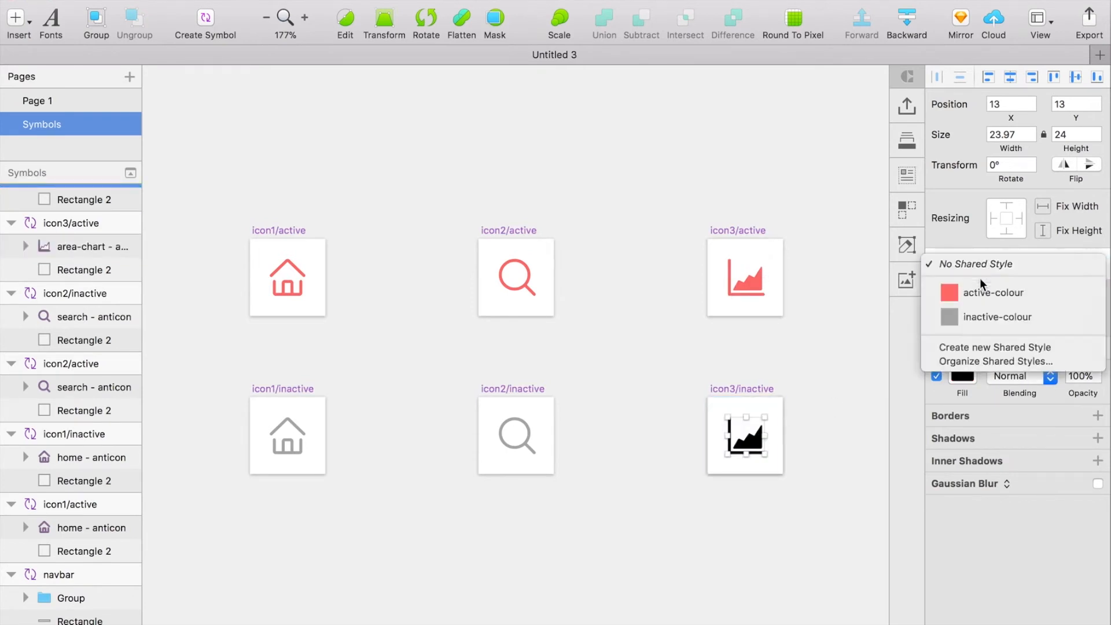
click(997, 317)
- Apply the active-colour style to the smiley icon in icon4/active and inactive-colour to the one in icon4/inactive
scroll(785, 370, right, 5)
click(740, 284)
click(739, 283)
click(1031, 268)
click(1010, 292)
double_click(732, 446)
click(1019, 264)
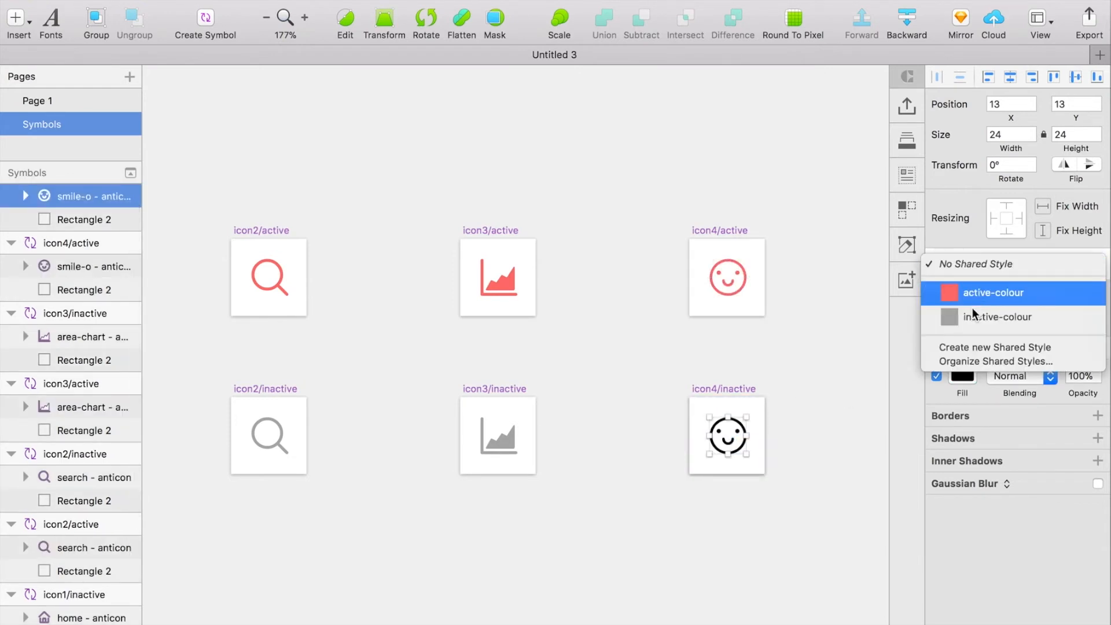
click(1010, 316)
- Rename the nested icon4/active, icon3/active and icon2/active layers in the navbar symbol to icon4, icon3 and icon2
click(309, 139)
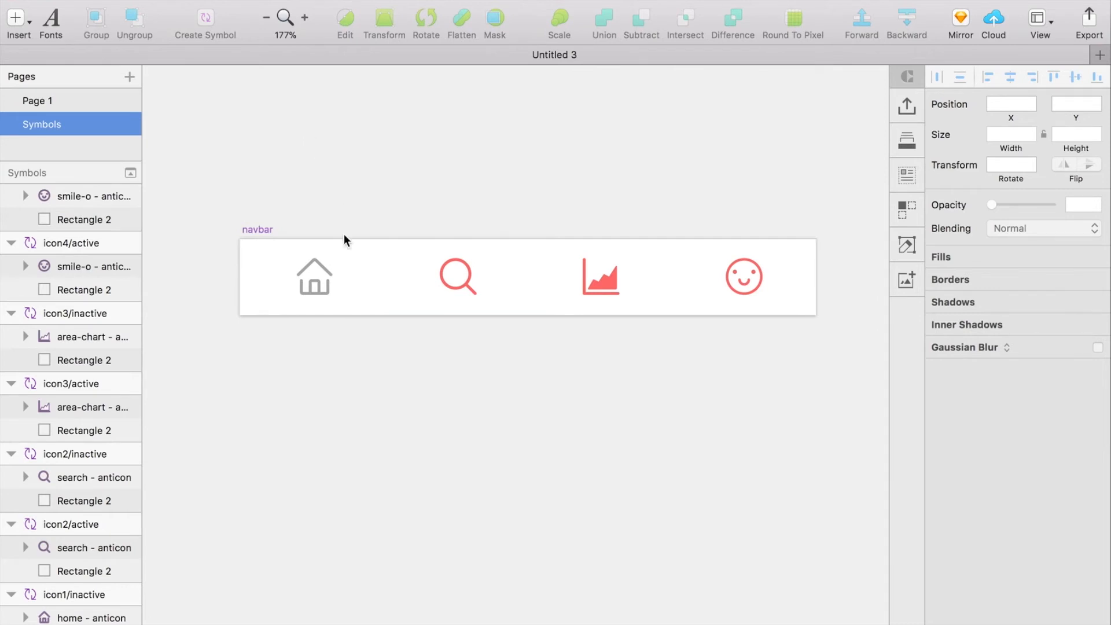
double_click(315, 277)
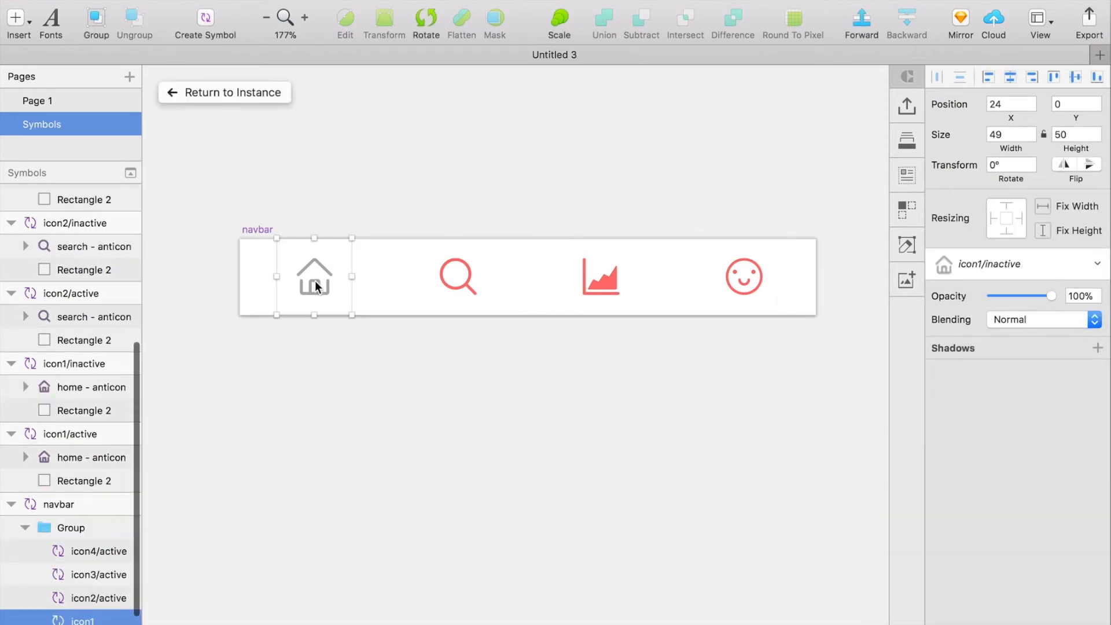
click(447, 290)
click(630, 292)
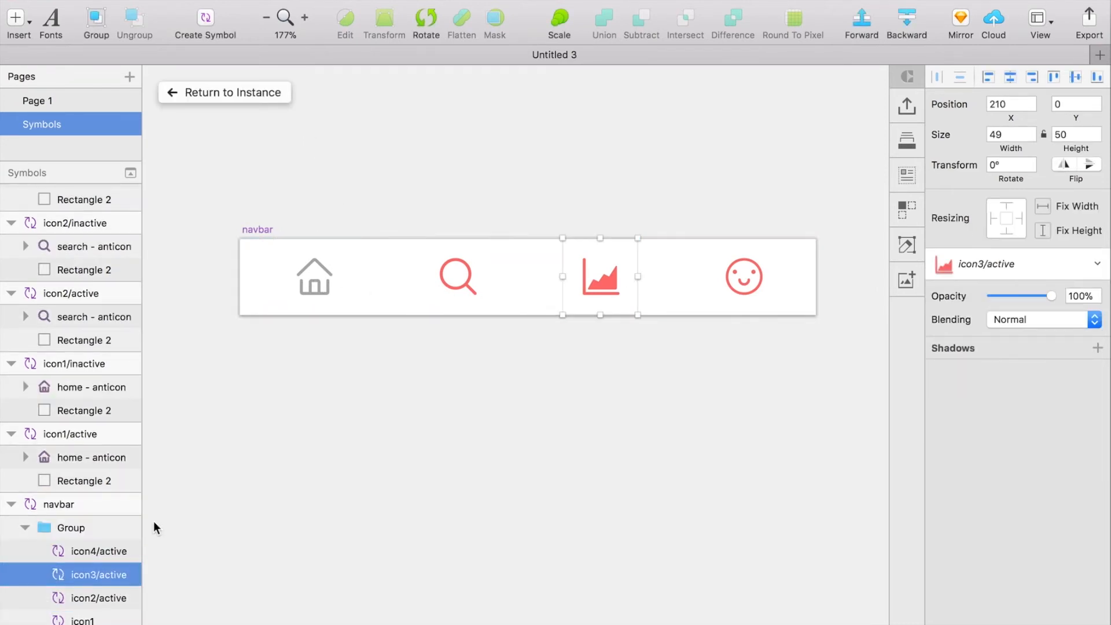
click(77, 550)
key(w)
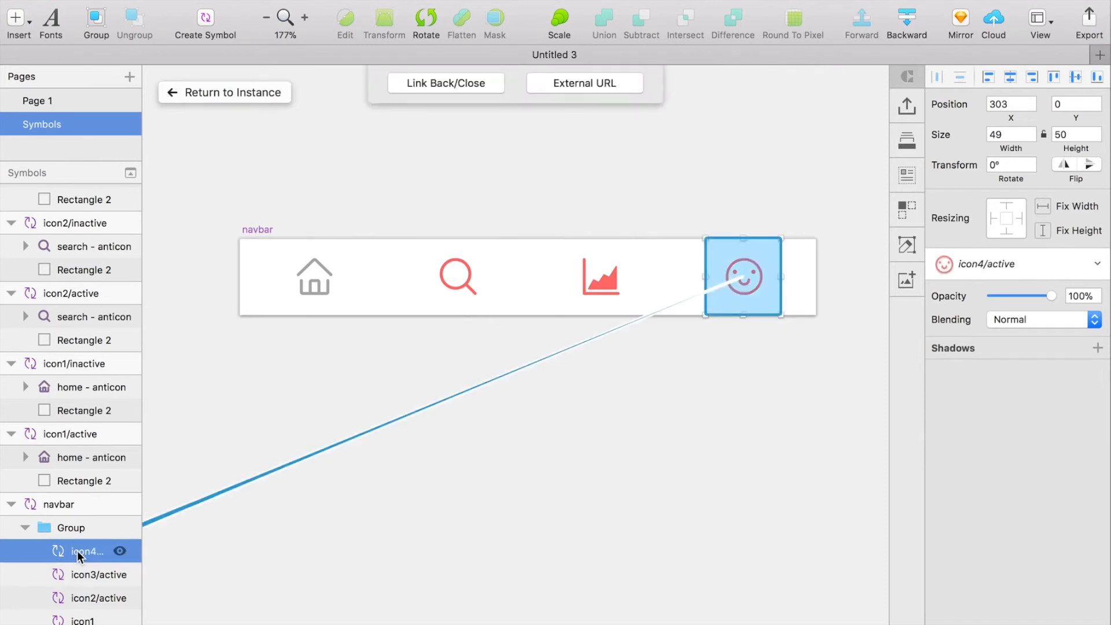
key(Escape)
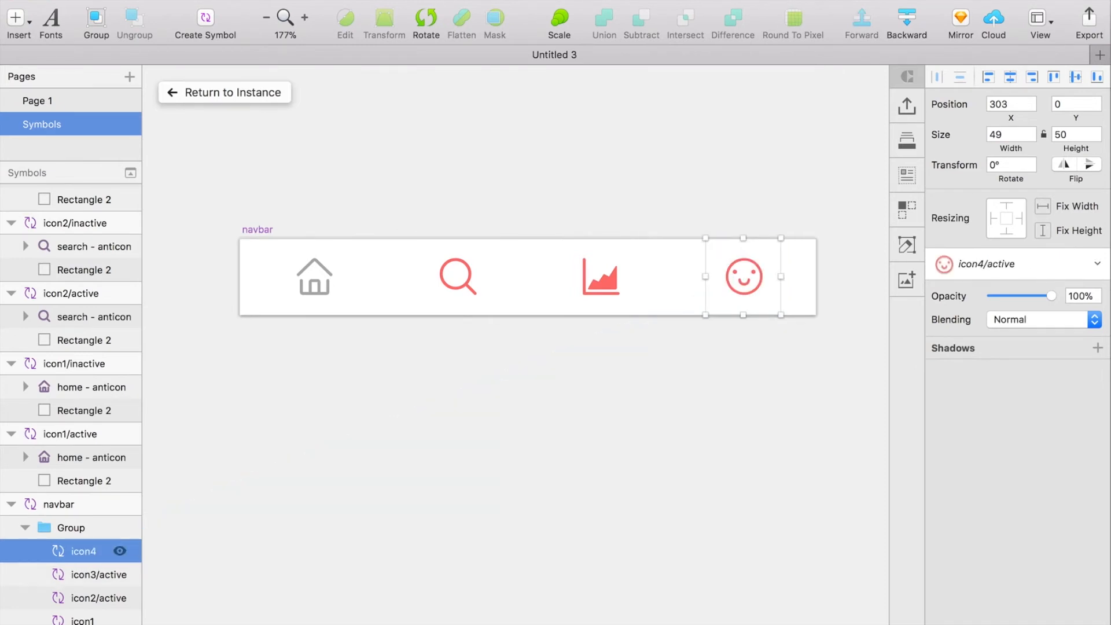
click(89, 576)
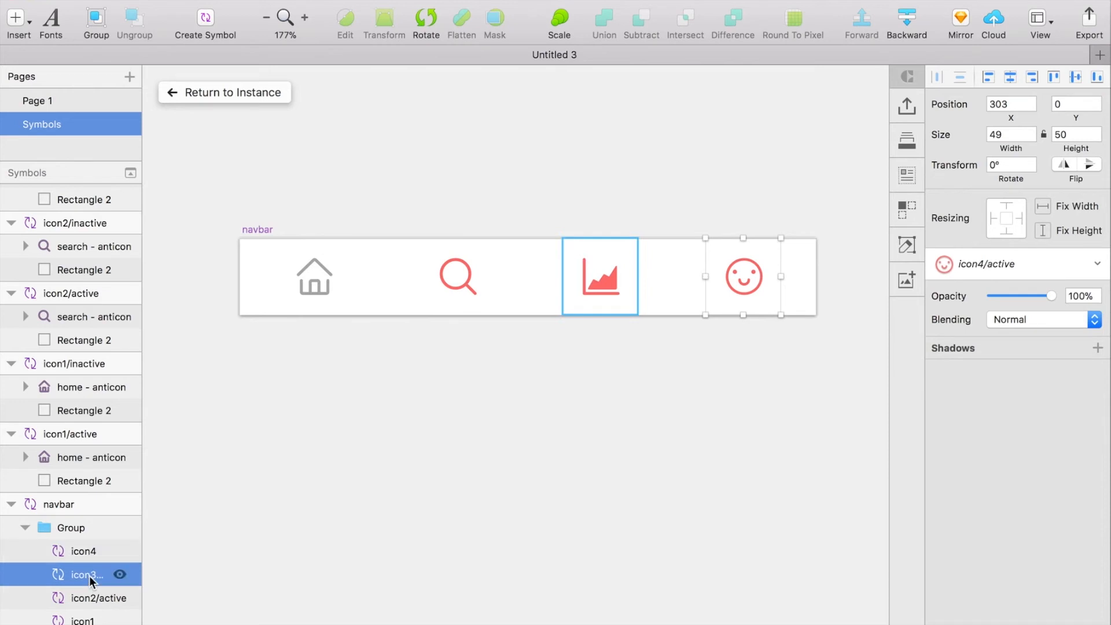
double_click(89, 576)
text(icon3)
key(Return)
click(82, 596)
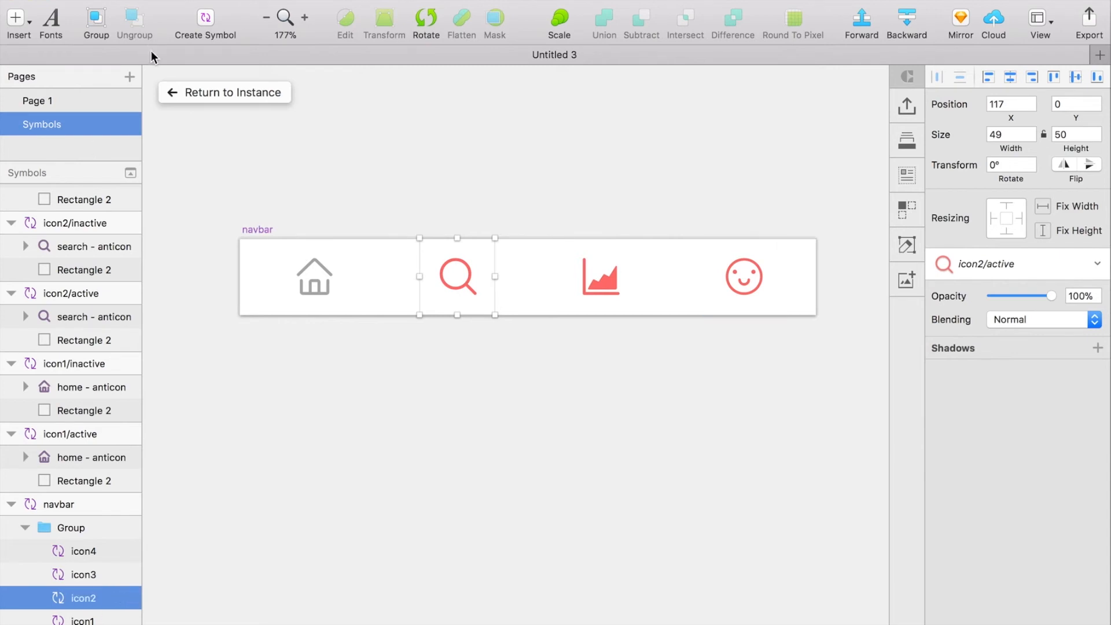
- Return to the navbar instance and override its icons with icon1/active, icon2/inactive, icon3/inactive and icon4/inactive
click(217, 93)
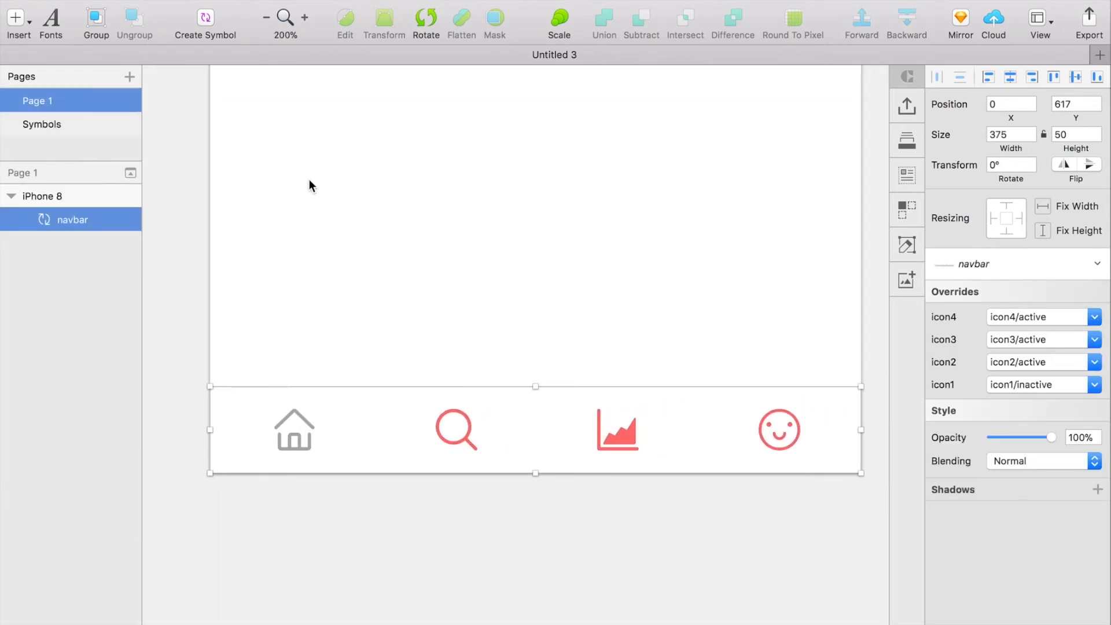
click(1036, 384)
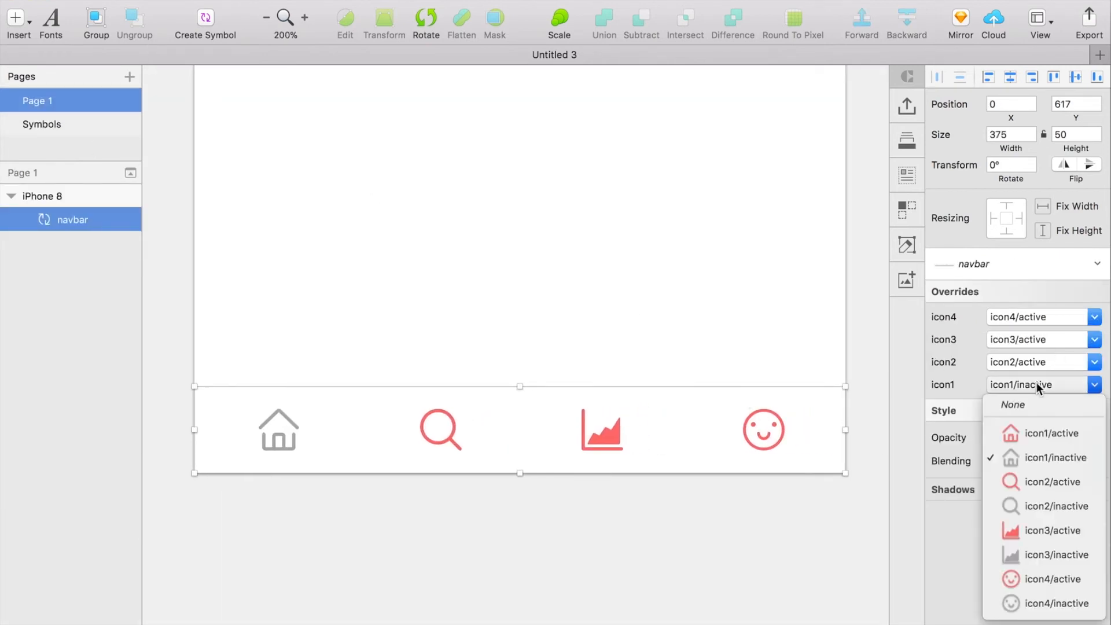
click(1036, 427)
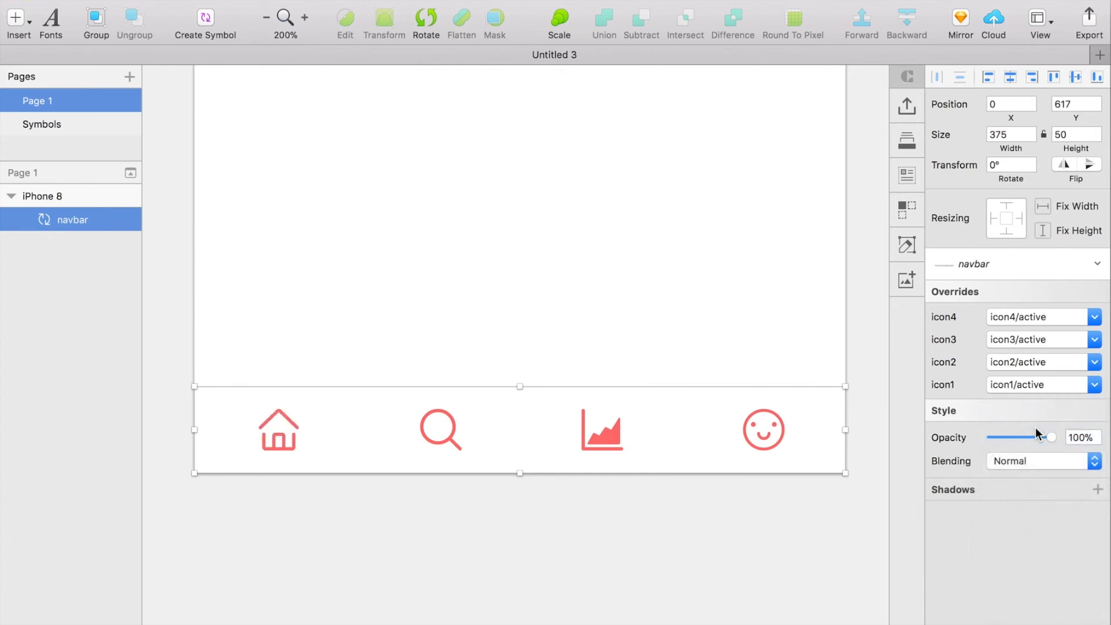
click(1038, 362)
click(1036, 483)
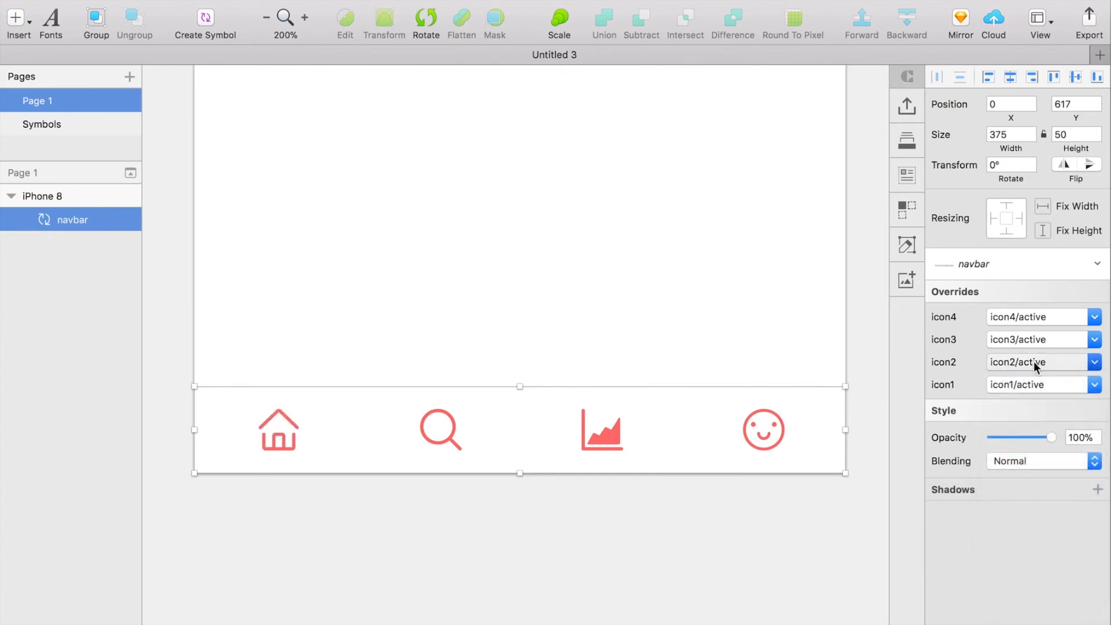
click(1036, 340)
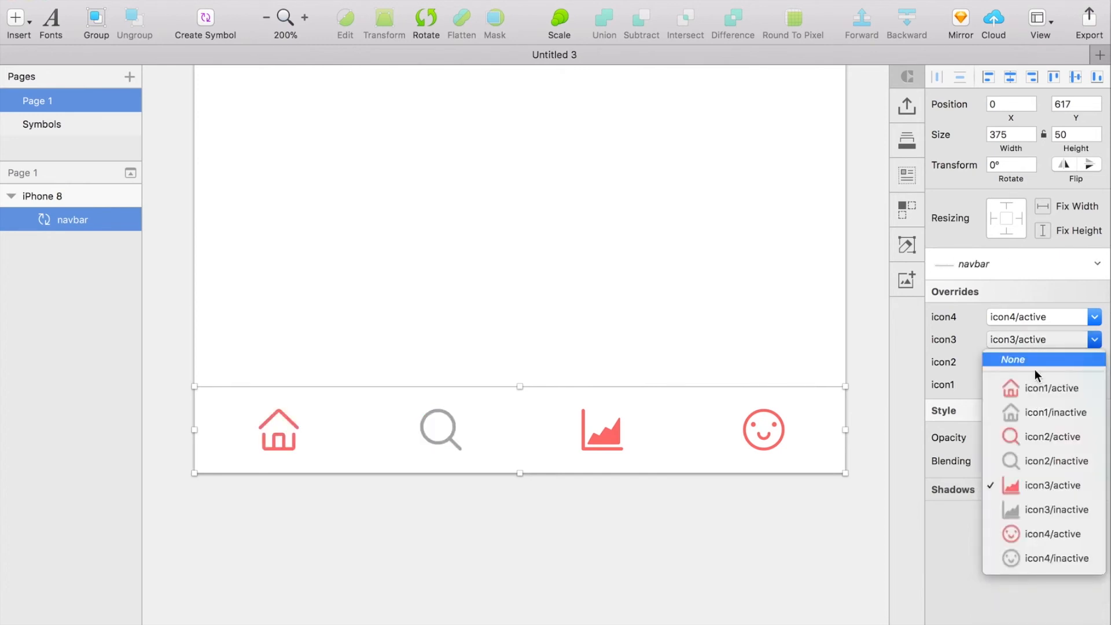
click(1025, 509)
click(1038, 317)
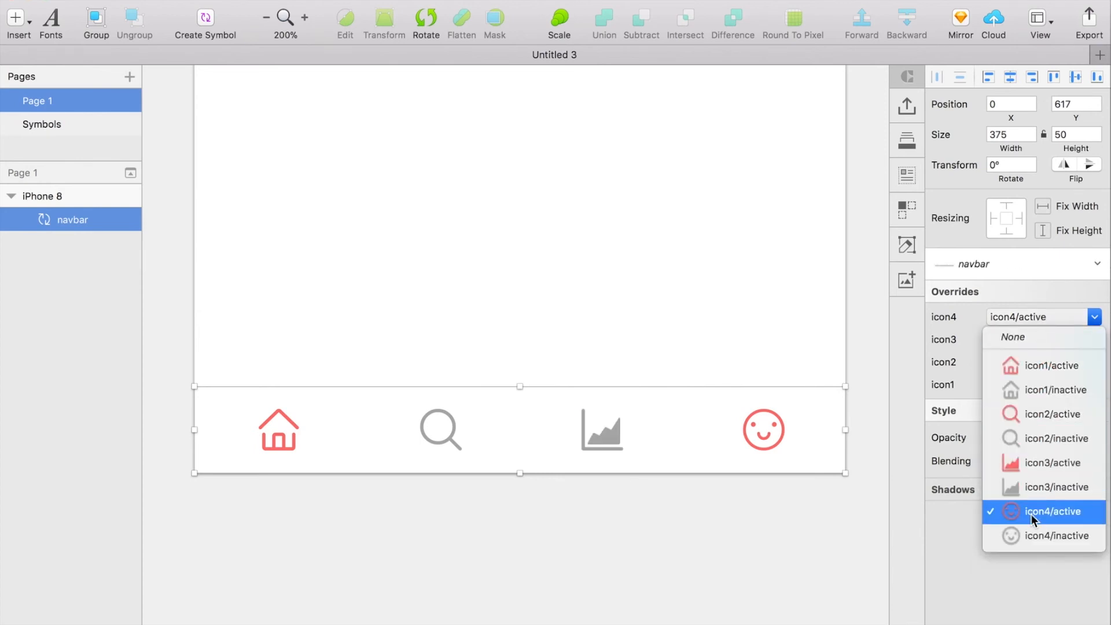
click(1032, 535)
- Duplicate the iPhone 8 artboard together with its navbar
click(686, 213)
scroll(685, 213, left, 2)
scroll(686, 213, up, 3)
key(super+minus)
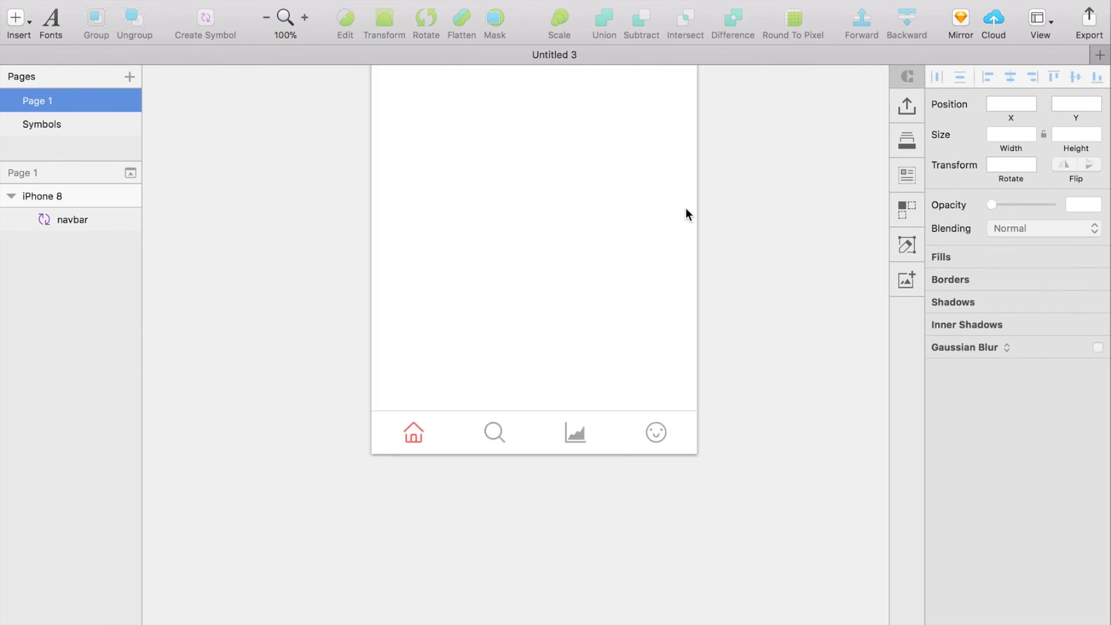
scroll(686, 214, up, 5)
click(391, 67)
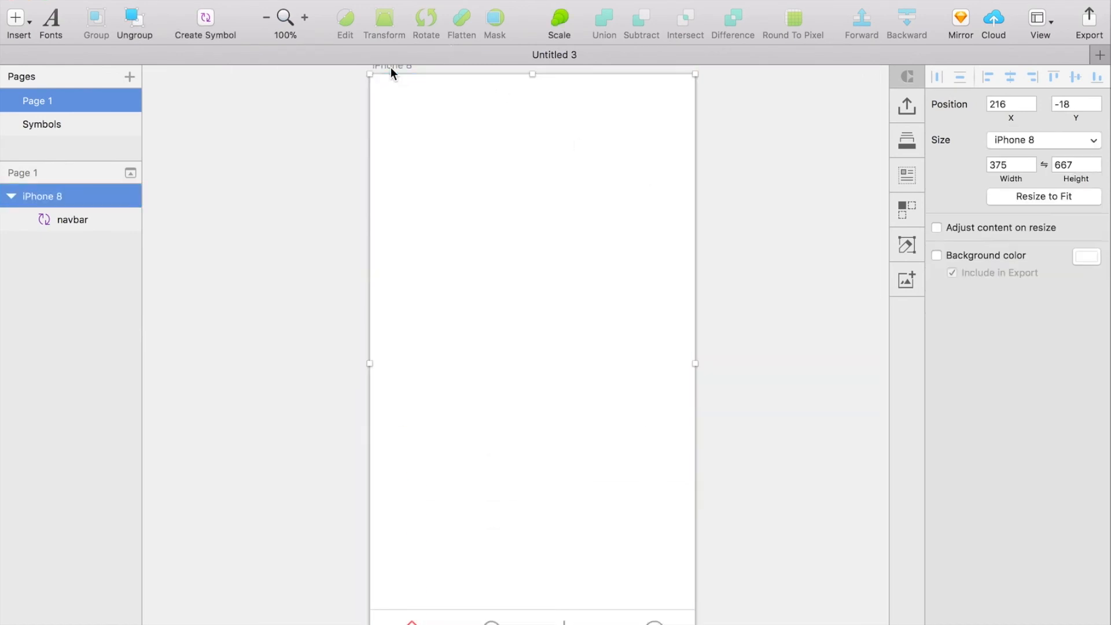
key(super+d)
scroll(496, 222, down, 3)
scroll(495, 222, left, 5)
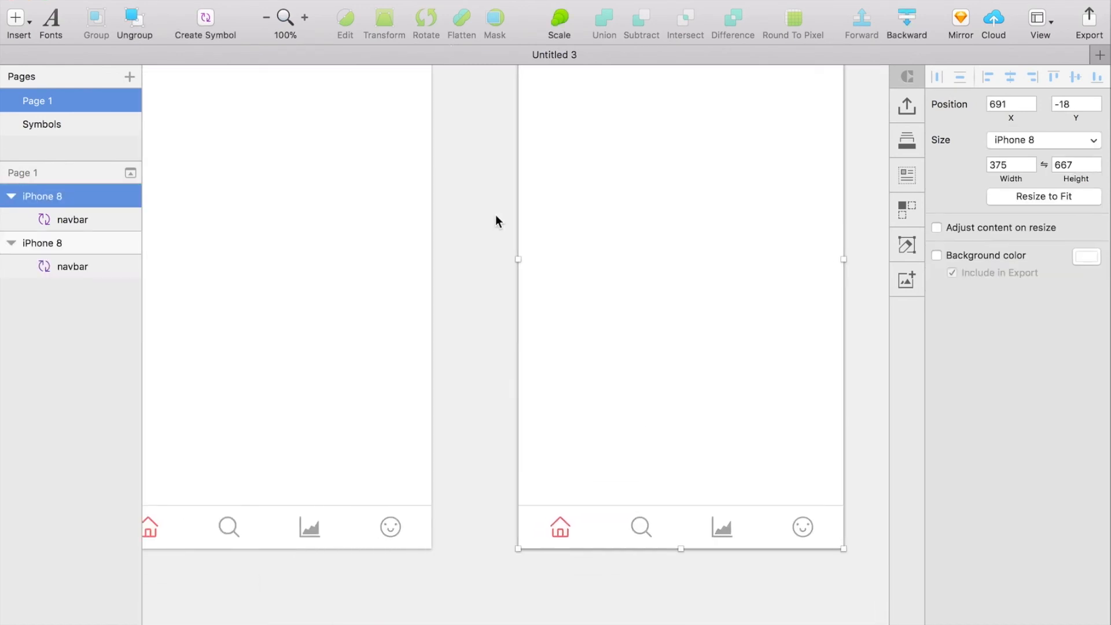
- Override the duplicated artboard's navbar with icon2/active for icon2 and icon1/inactive for icon1
click(652, 533)
double_click(652, 533)
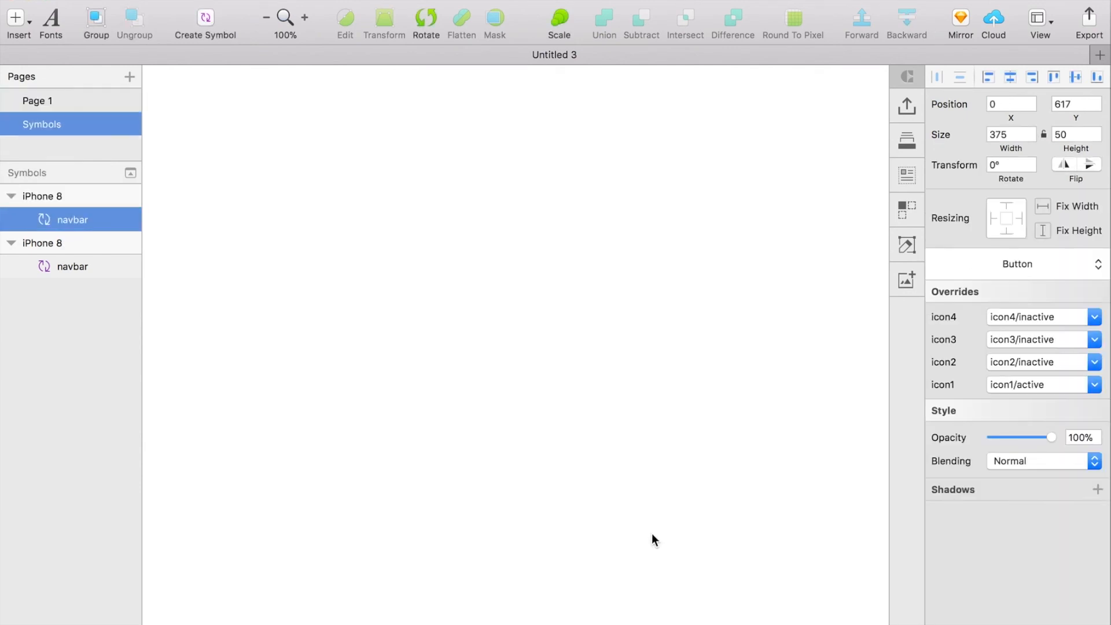
click(253, 91)
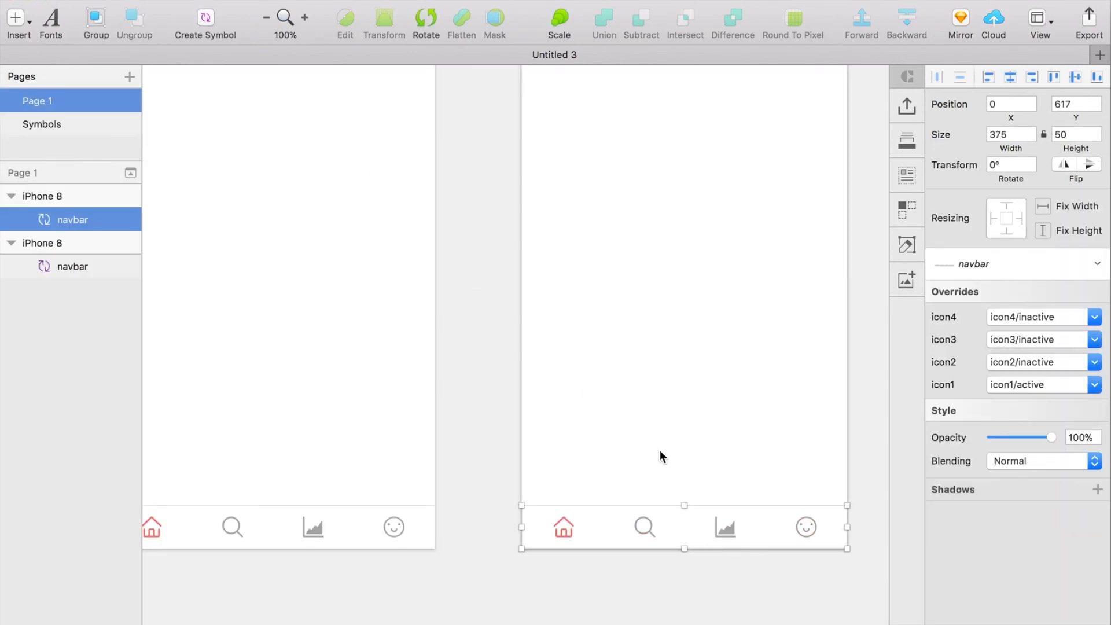
click(1032, 363)
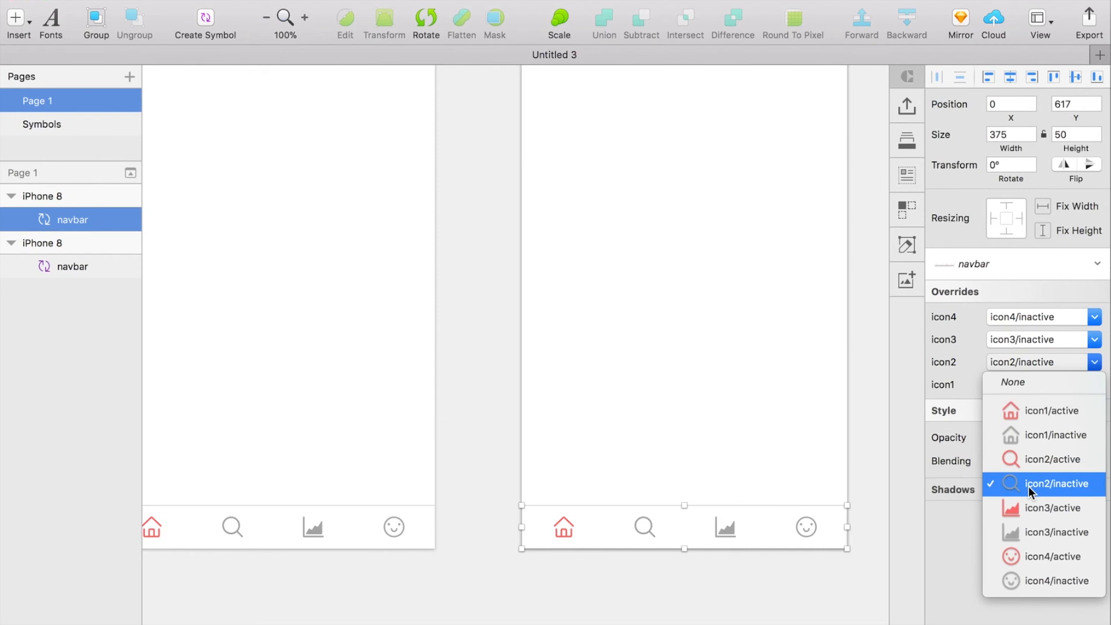
click(1031, 464)
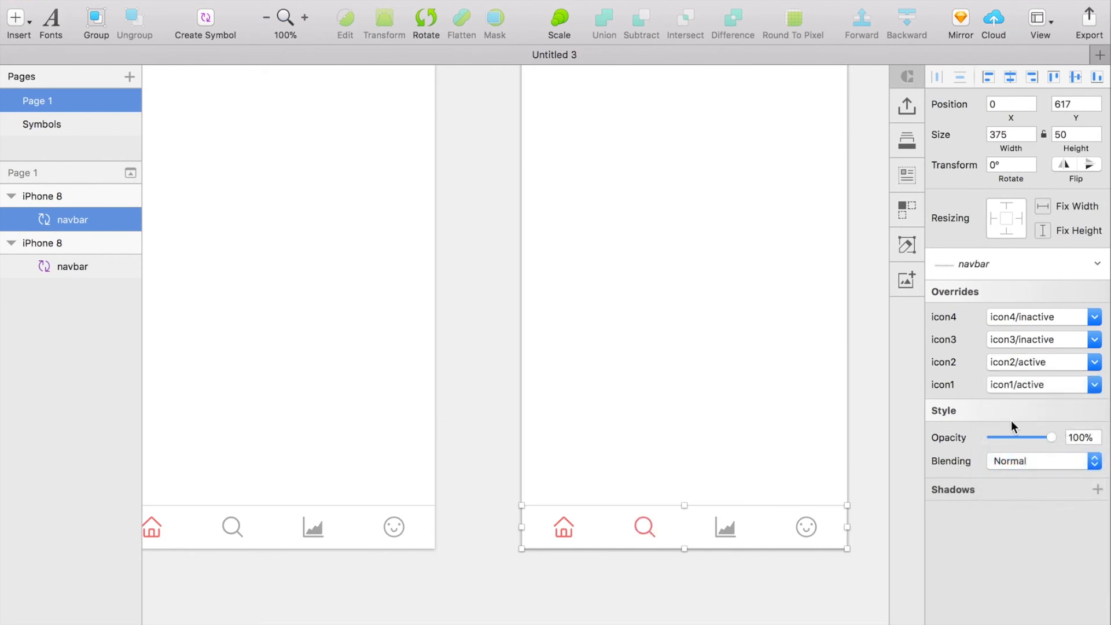
click(1030, 384)
click(1007, 456)
scroll(620, 456, left, 2)
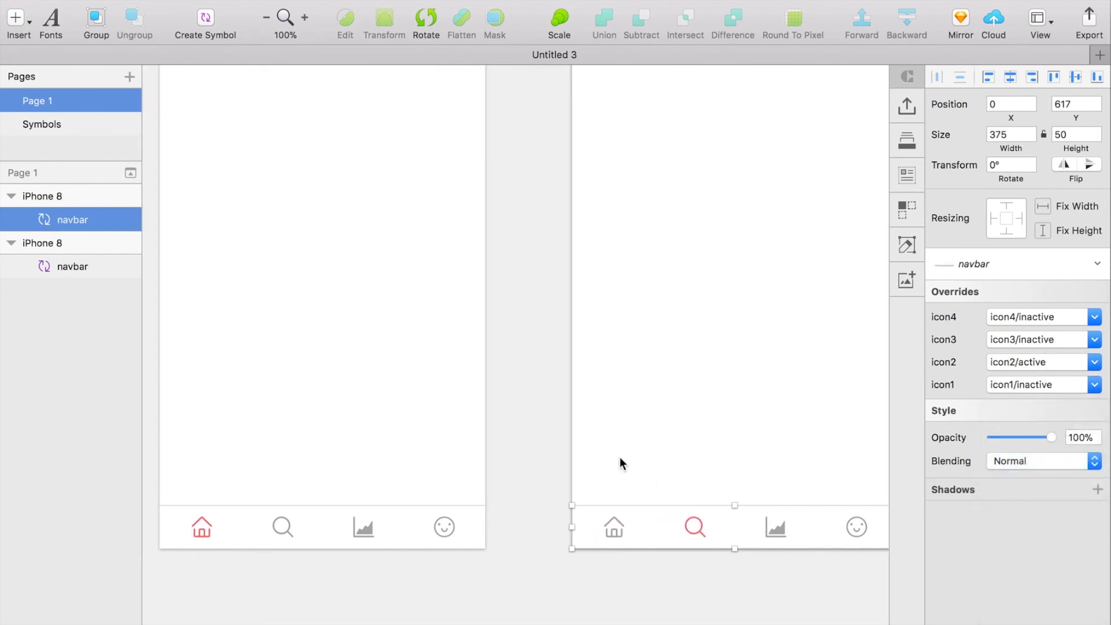
click(560, 384)
scroll(560, 385, right, 2)
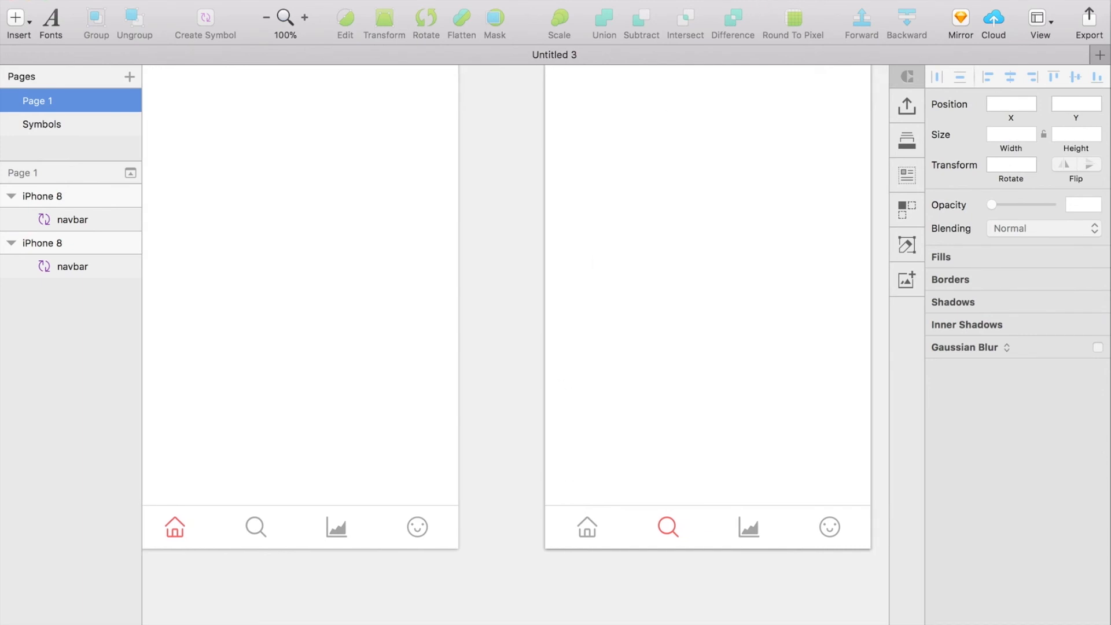